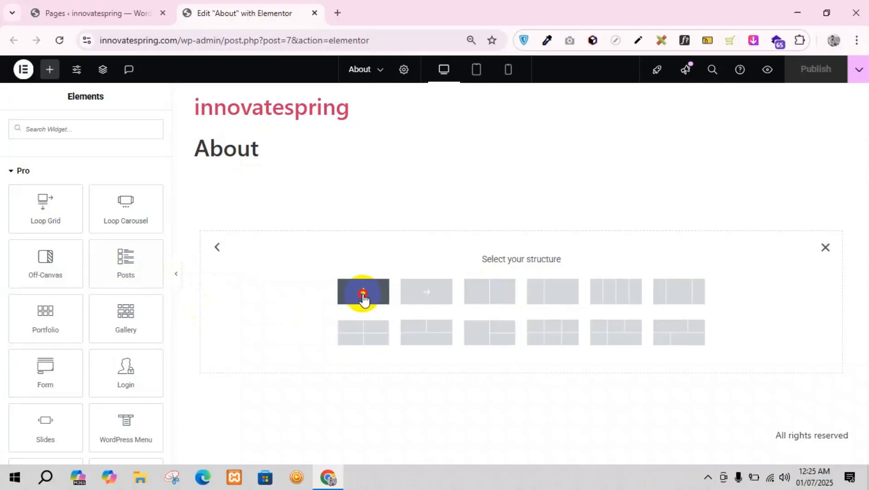
Step: Add a single-column container to the About page and place a Loop Grid widget in it
{"action": "left_click", "coordinate": [363, 299]}
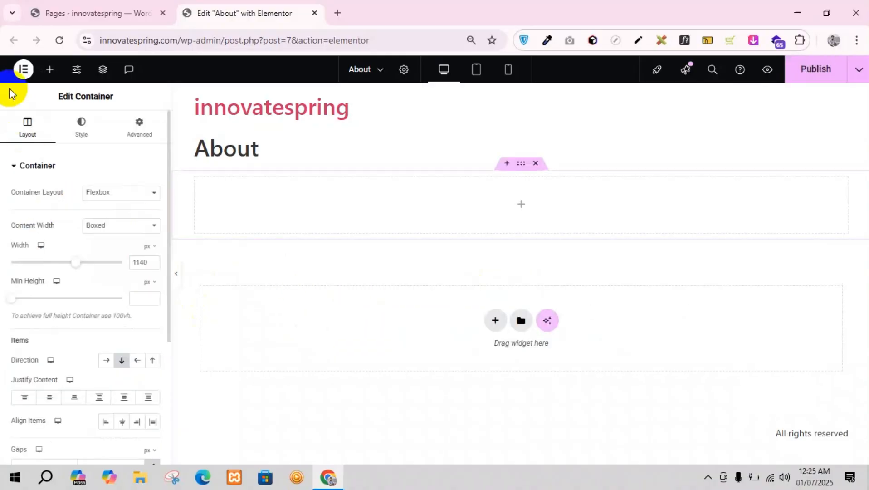
{"action": "left_click", "coordinate": [46, 72]}
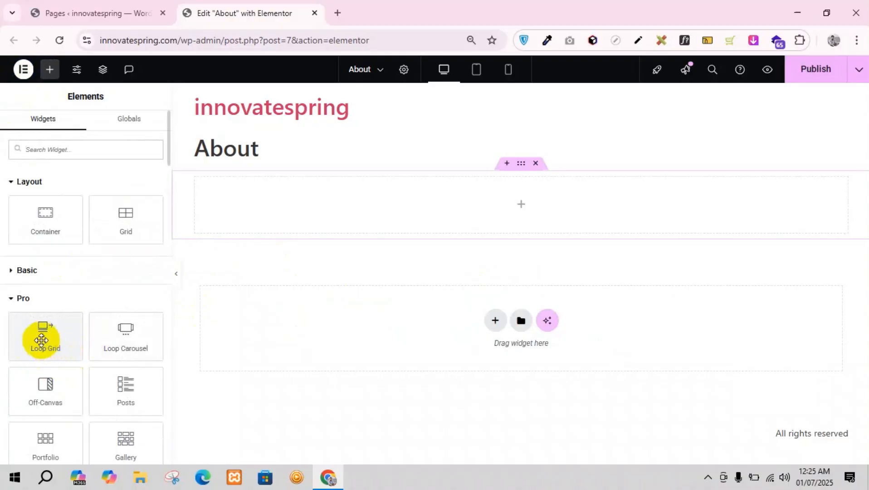
{"action": "left_click_drag", "start_coordinate": [41, 343], "coordinate": [497, 209]}
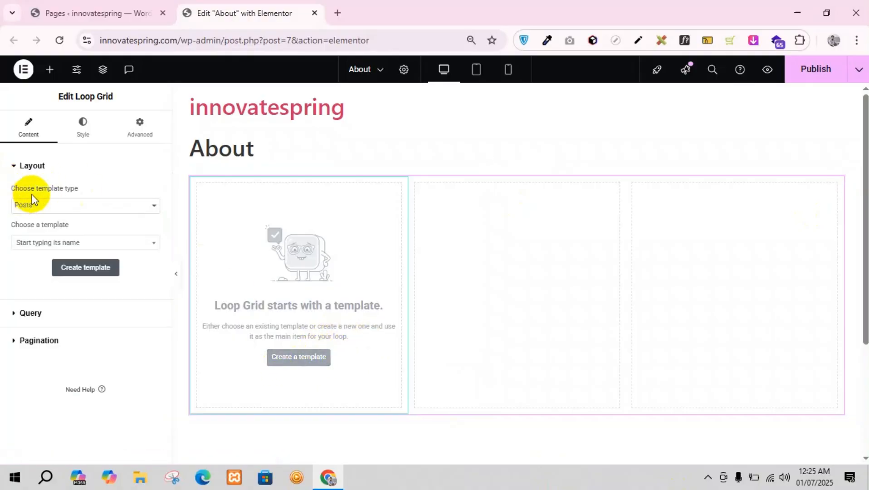
Step: Try Post Taxonomy as the loop grid's template type, then return it to Posts without choosing a template
{"action": "left_click", "coordinate": [70, 207]}
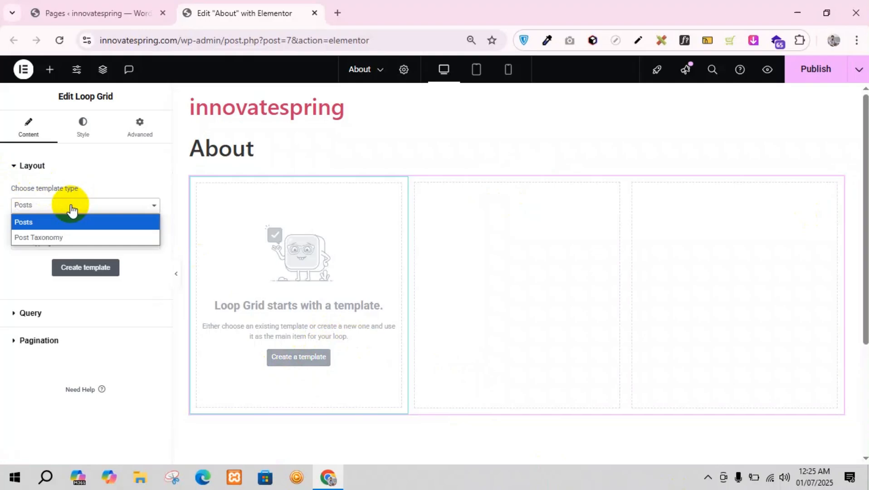
{"action": "left_click", "coordinate": [29, 237]}
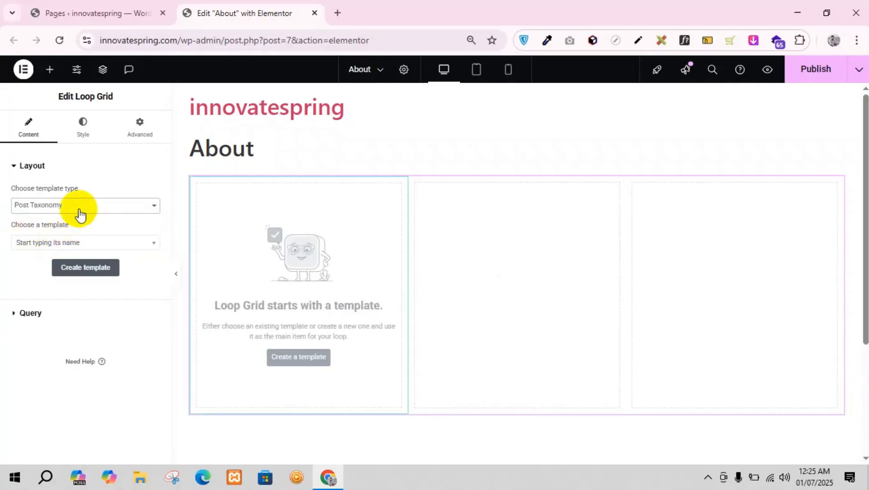
{"action": "left_click", "coordinate": [63, 206]}
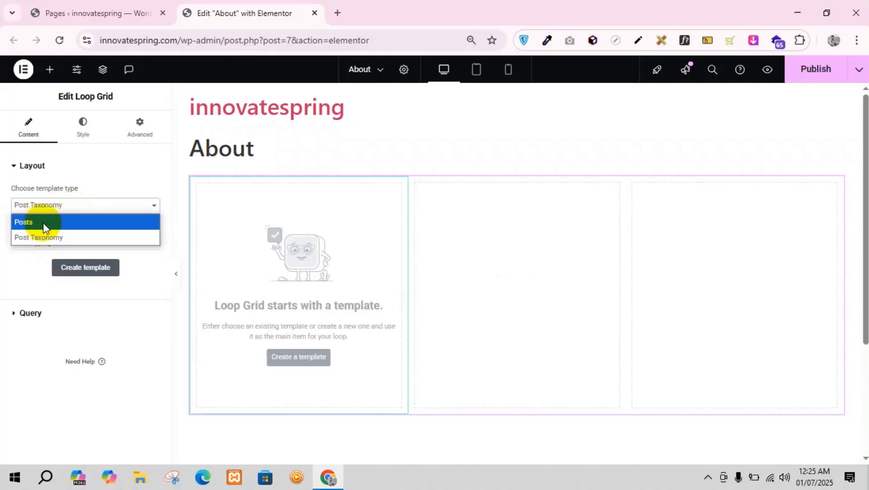
{"action": "left_click", "coordinate": [43, 223]}
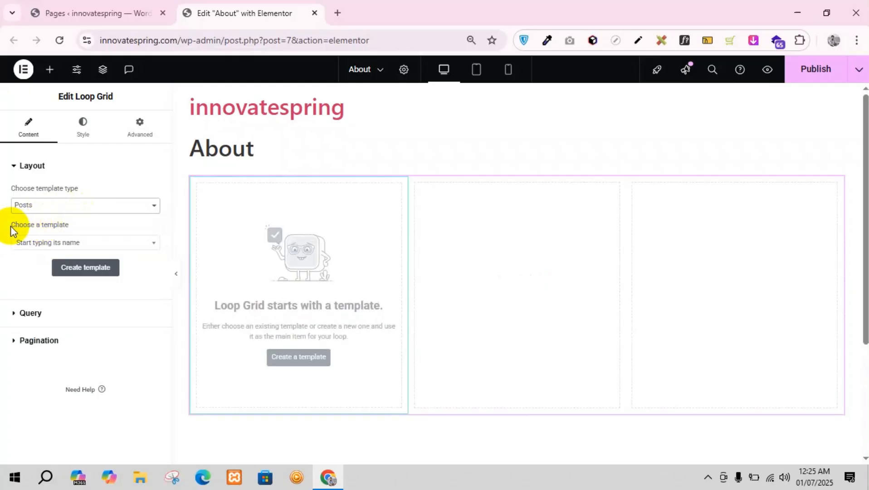
{"action": "left_click_drag", "start_coordinate": [11, 225], "coordinate": [70, 225]}
{"action": "left_click", "coordinate": [23, 244]}
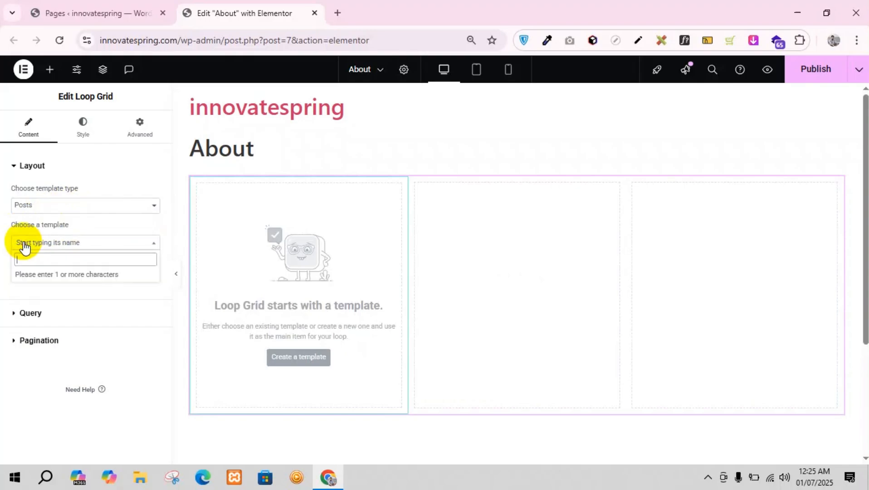
{"action": "left_click", "coordinate": [3, 262]}
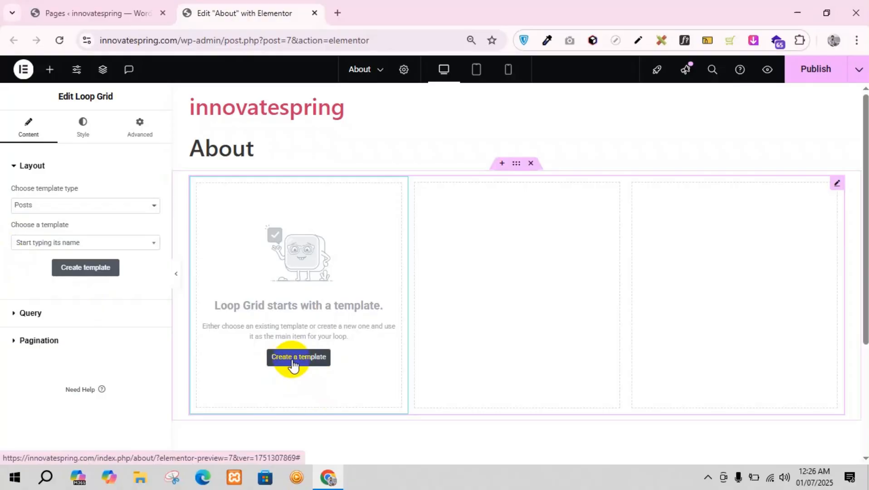
Step: Review the site's existing posts in the WordPress admin's All Posts list
{"action": "left_click", "coordinate": [69, 10]}
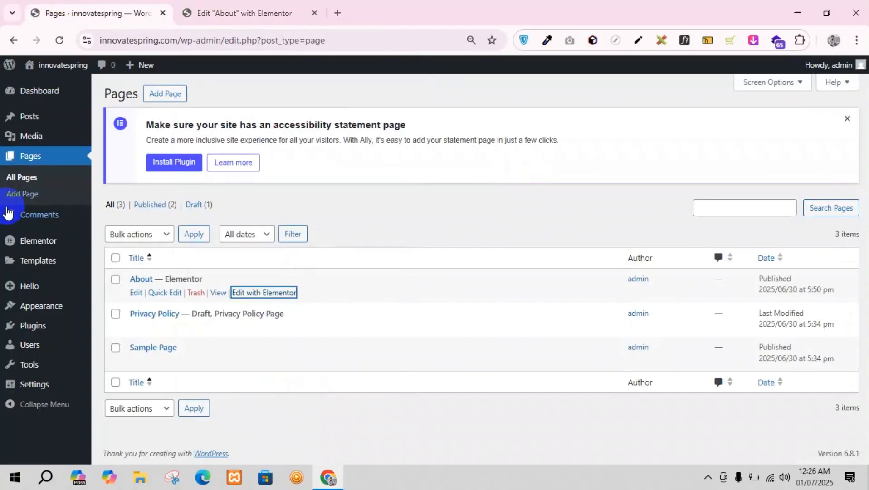
{"action": "mouse_move", "coordinate": [29, 117]}
{"action": "left_click", "coordinate": [129, 124]}
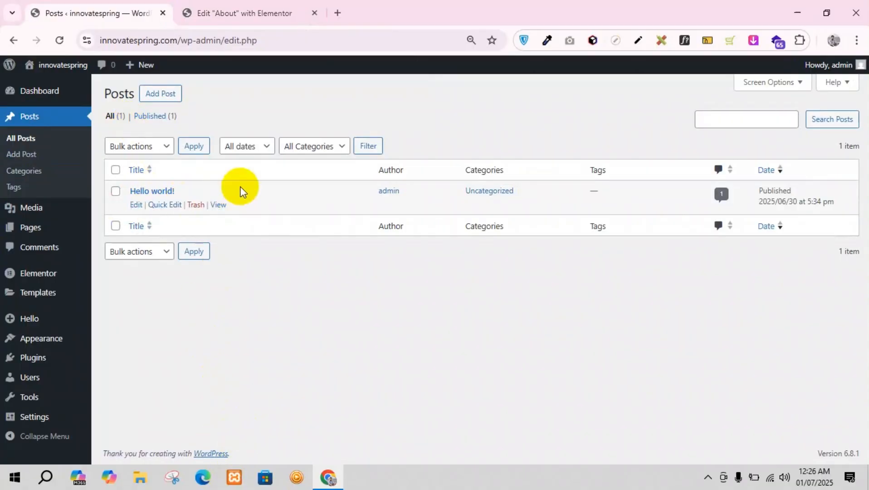
{"action": "left_click", "coordinate": [199, 8]}
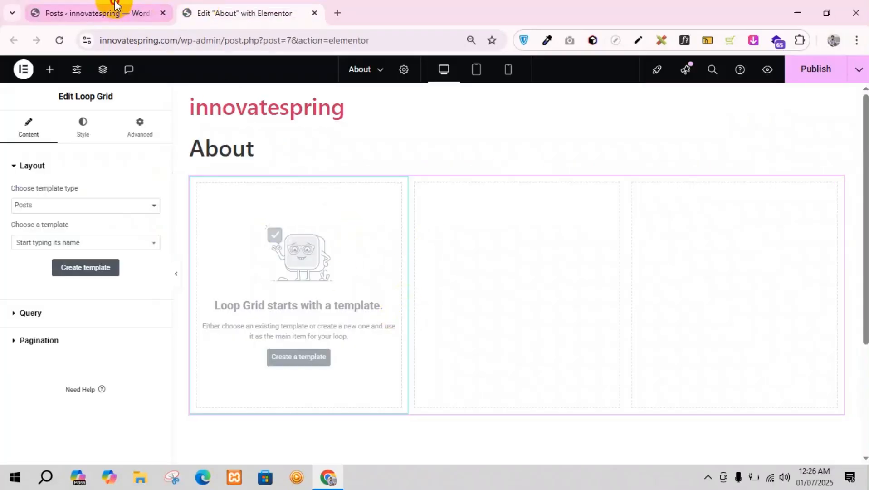
{"action": "left_click", "coordinate": [154, 7]}
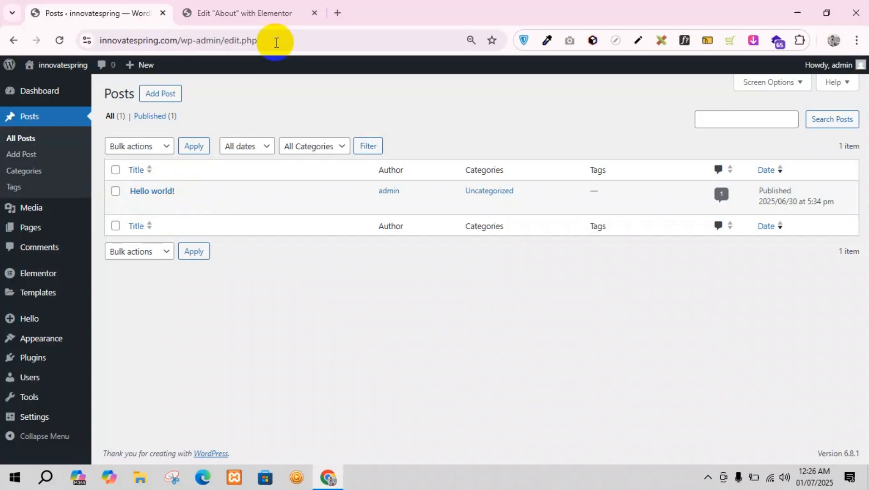
Step: Search Google in a new browser tab for "theme unit test wordpress" and open the WordPress Codex Theme Unit Test page
{"action": "left_click", "coordinate": [338, 13]}
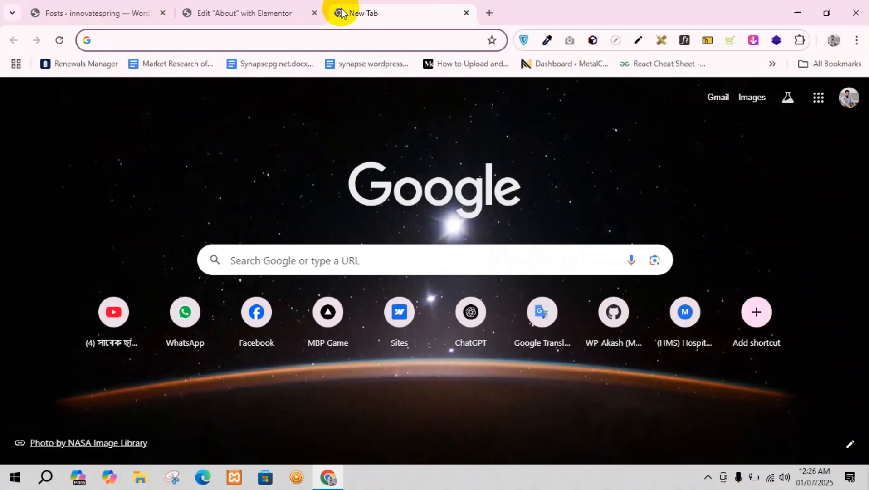
{"action": "type", "text": "theme"}
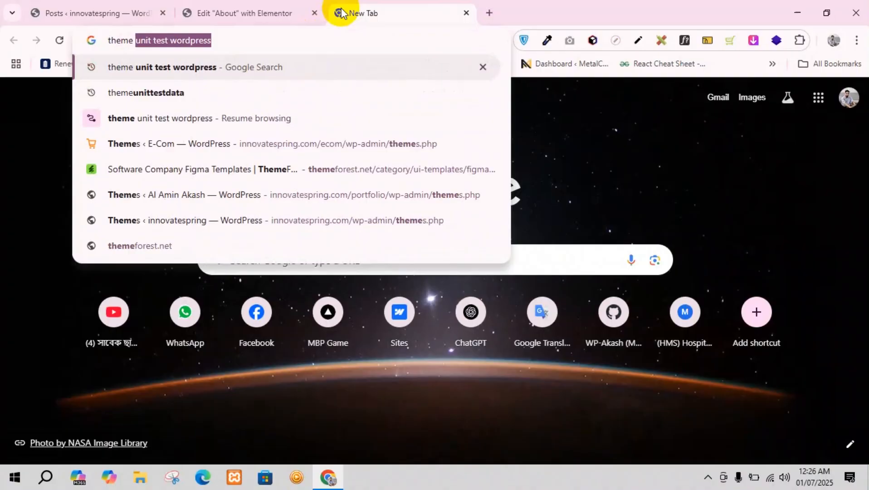
{"action": "key", "text": "Return"}
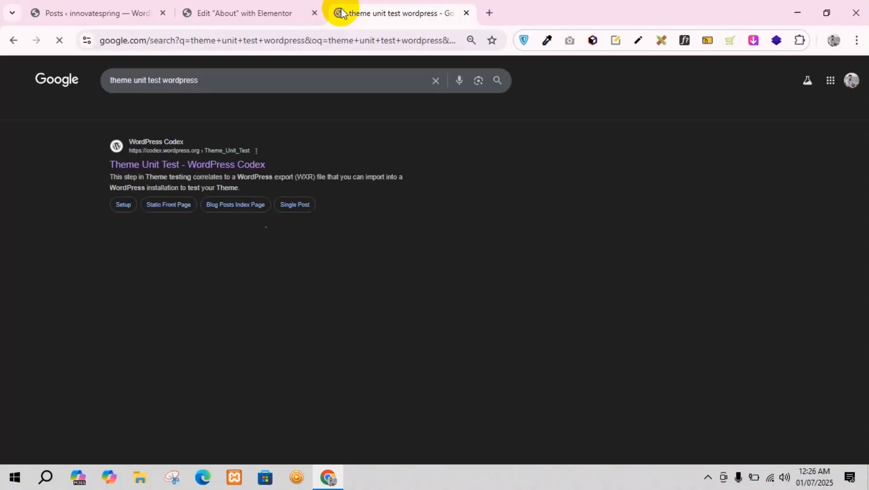
{"action": "left_click", "coordinate": [144, 167]}
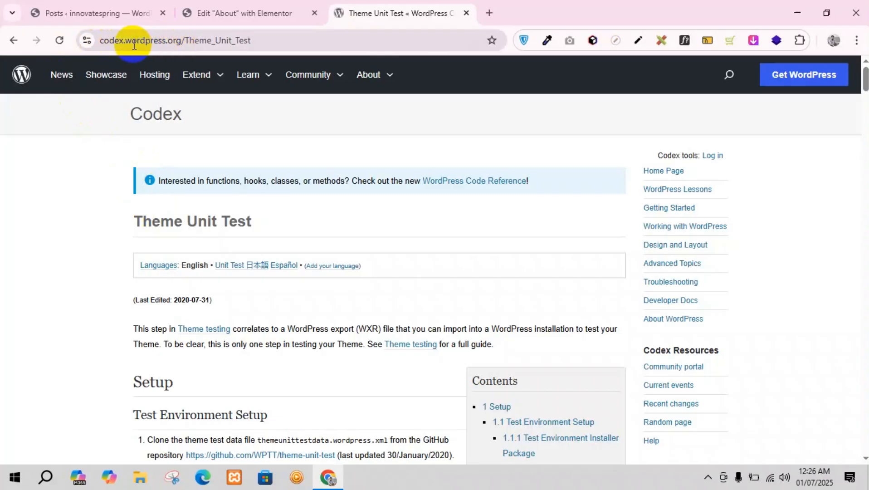
Step: Open the raw theme test data file linked under Test Environment Setup and save it as themeunittestdata.wordpress.xml in Downloads
{"action": "scroll", "coordinate": [311, 234], "scroll_direction": "down", "scroll_amount": 4}
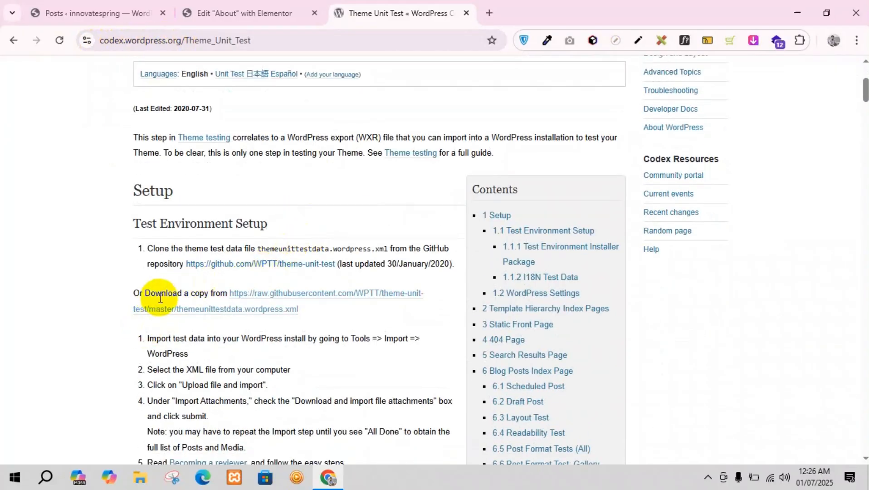
{"action": "left_click_drag", "start_coordinate": [146, 293], "coordinate": [208, 293]}
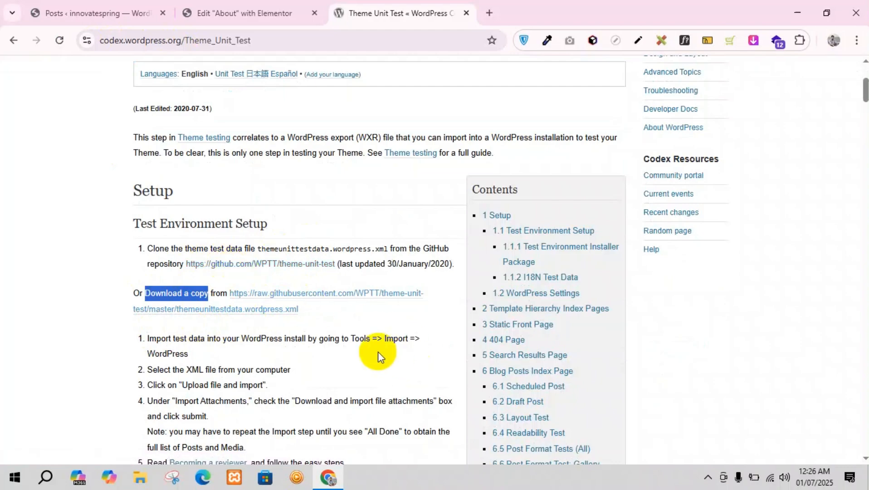
{"action": "scroll", "coordinate": [267, 351], "scroll_direction": "down", "scroll_amount": 1}
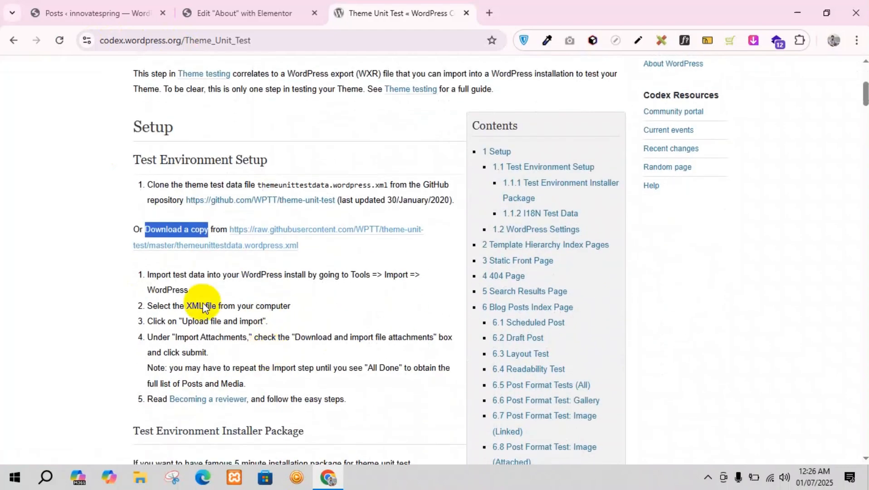
{"action": "left_click", "coordinate": [232, 245]}
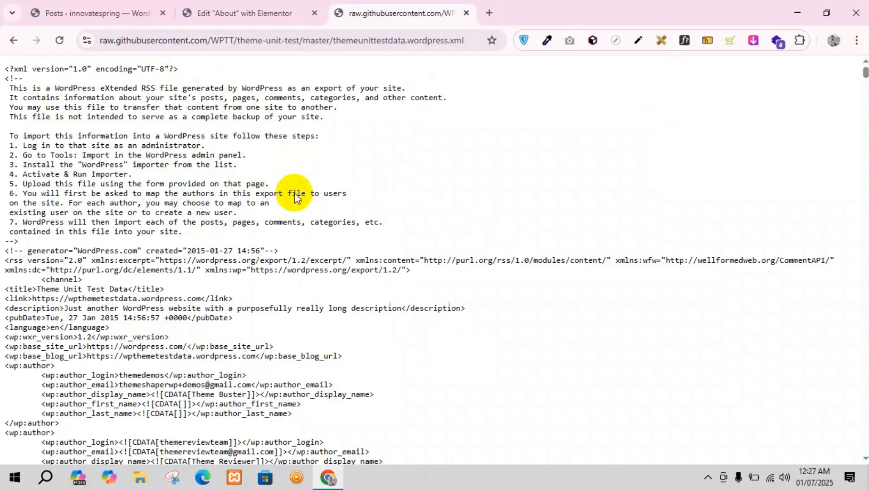
{"action": "key", "text": "ctrl+s"}
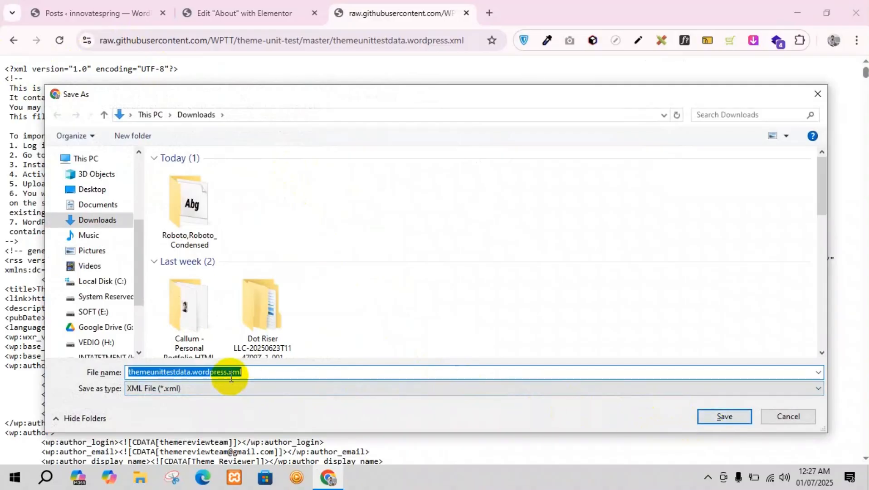
{"action": "left_click", "coordinate": [724, 416]}
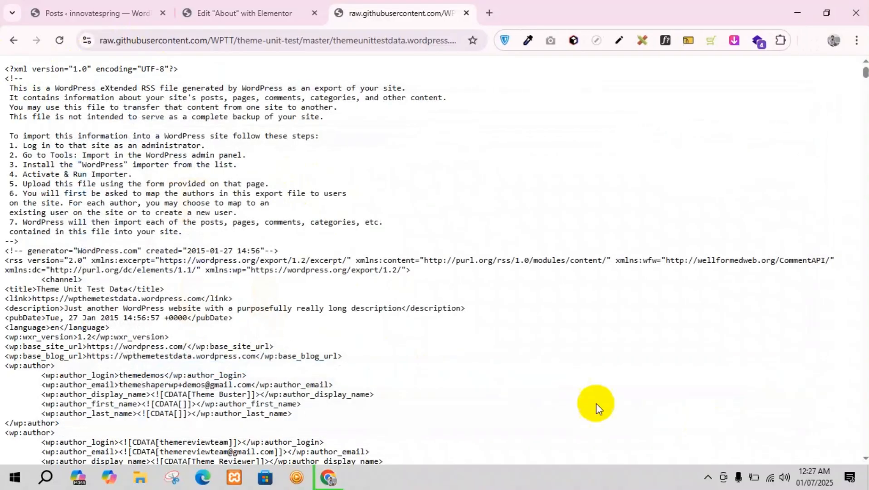
Step: Install the WordPress importer in the site's admin and run it to open the import form
{"action": "left_click", "coordinate": [229, 11]}
{"action": "left_click", "coordinate": [109, 11]}
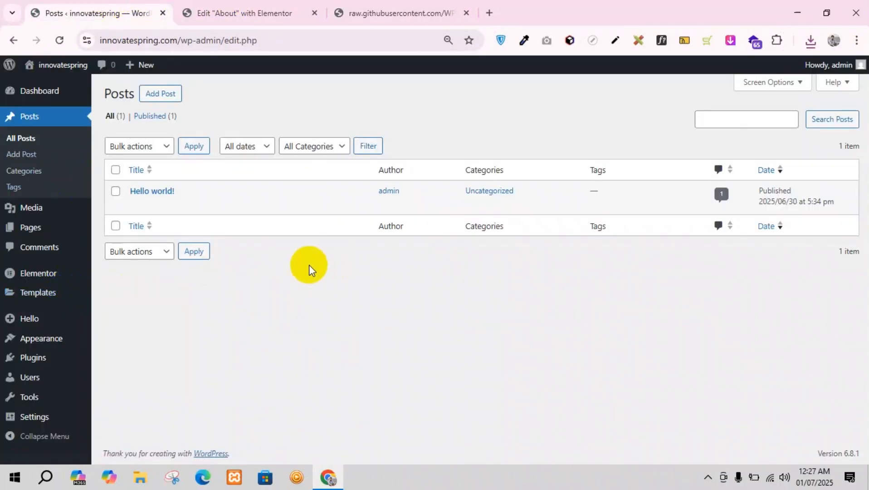
{"action": "mouse_move", "coordinate": [35, 399]}
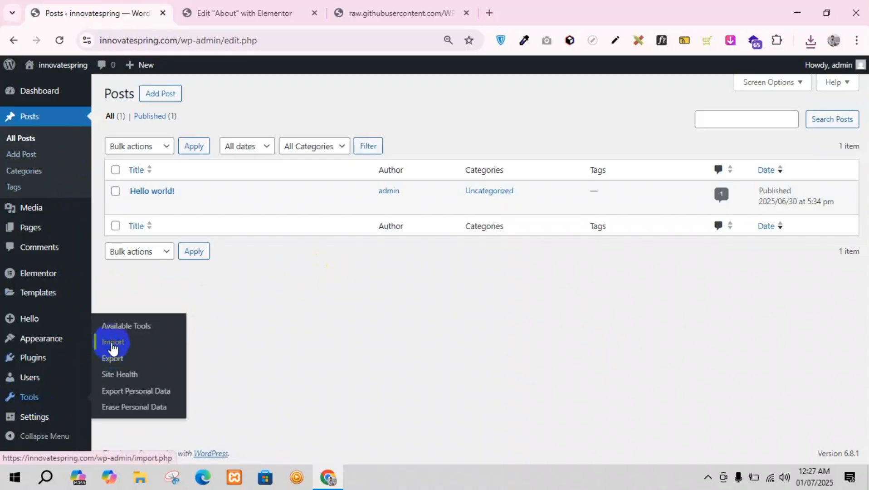
{"action": "scroll", "coordinate": [228, 310], "scroll_direction": "down", "scroll_amount": 1}
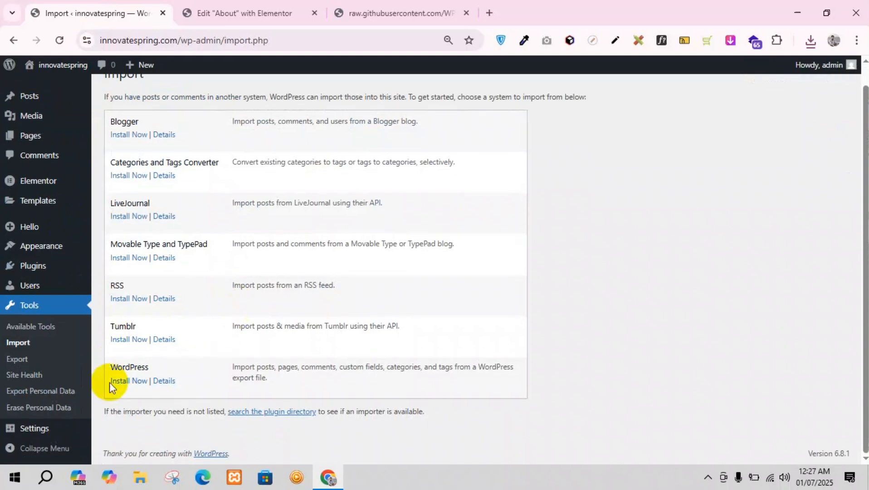
{"action": "left_click_drag", "start_coordinate": [115, 367], "coordinate": [120, 382]}
{"action": "left_click", "coordinate": [120, 381]}
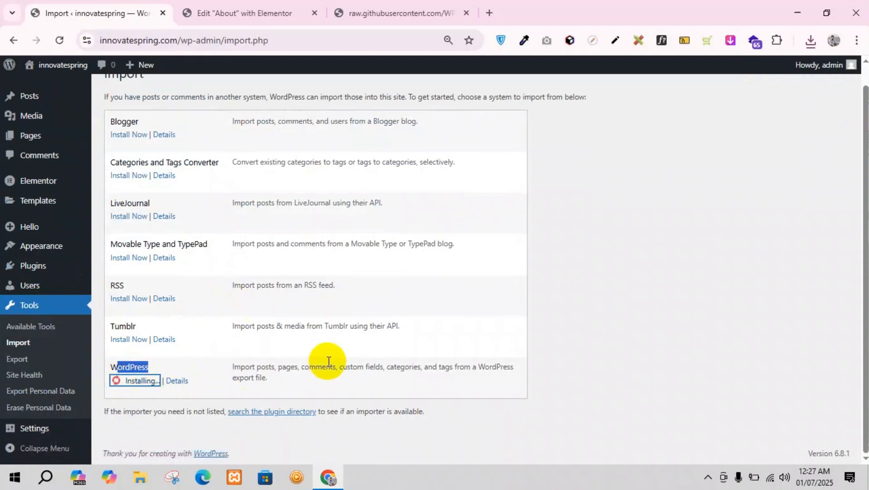
{"action": "left_click", "coordinate": [130, 408]}
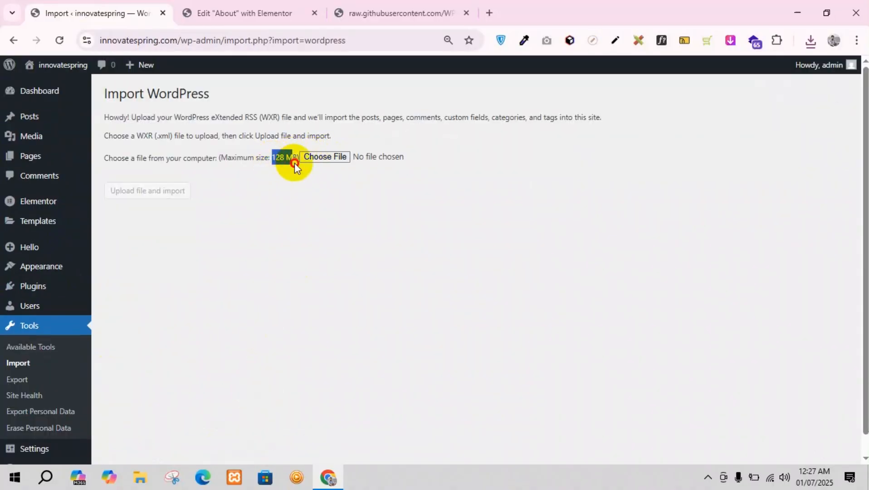
{"action": "left_click", "coordinate": [282, 194]}
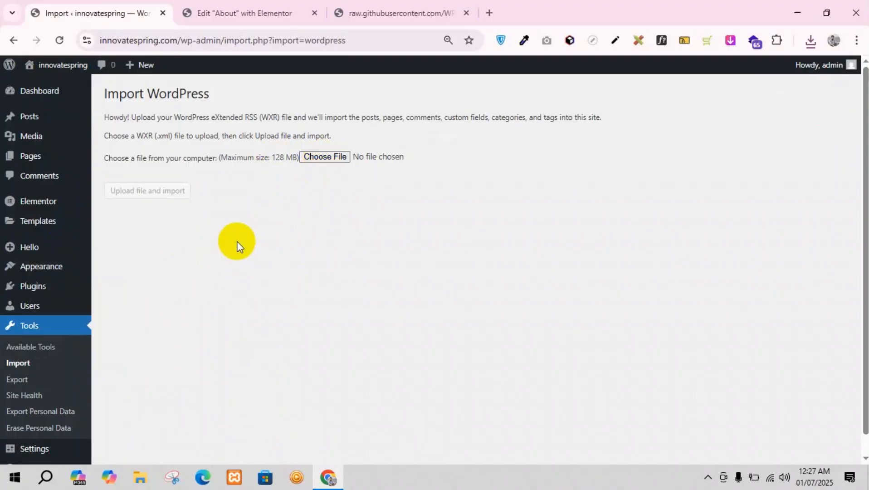
Step: Upload themeunittestdata.wordpress.xml from the Downloads folder to the importer and import its content
{"action": "left_click", "coordinate": [319, 157]}
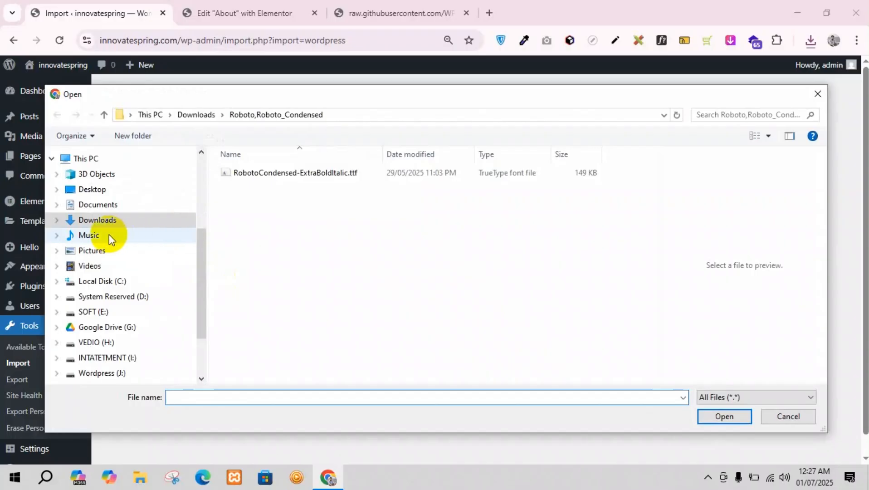
{"action": "scroll", "coordinate": [108, 234], "scroll_direction": "up", "scroll_amount": 3}
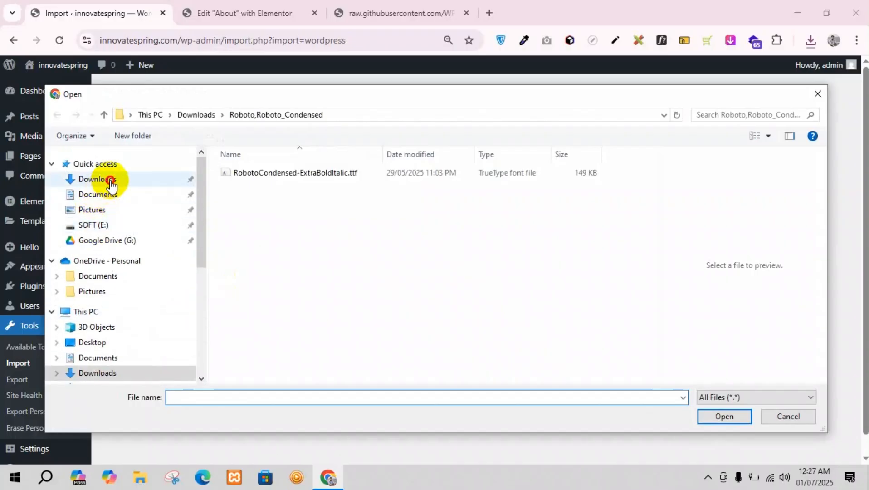
{"action": "left_click", "coordinate": [111, 183]}
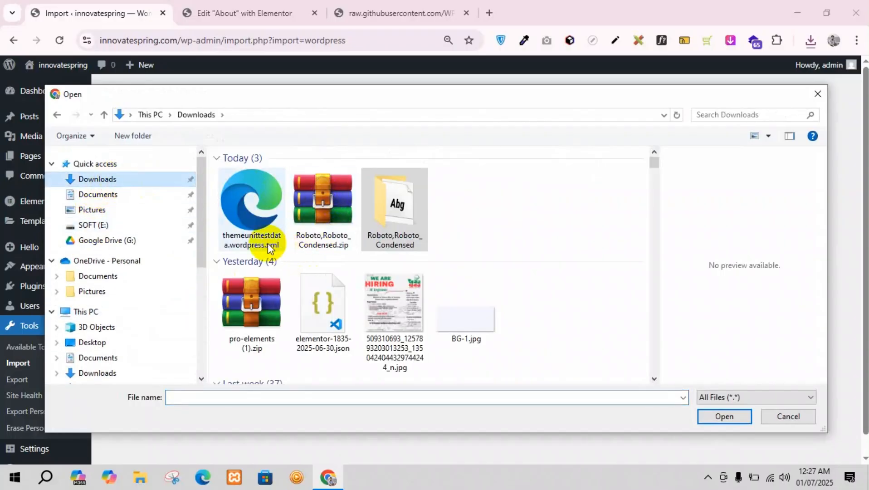
{"action": "left_click", "coordinate": [268, 243]}
{"action": "scroll", "coordinate": [679, 228], "scroll_direction": "down", "scroll_amount": 6}
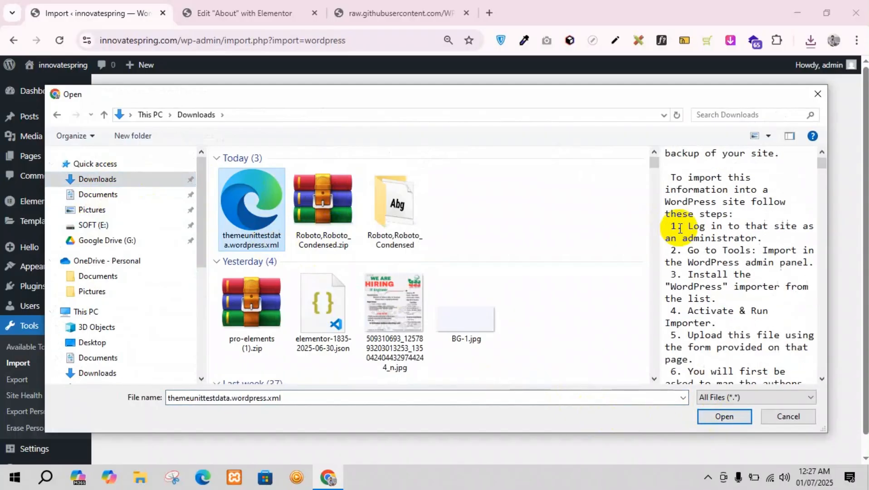
{"action": "scroll", "coordinate": [679, 228], "scroll_direction": "down", "scroll_amount": 6}
{"action": "left_click", "coordinate": [721, 415]}
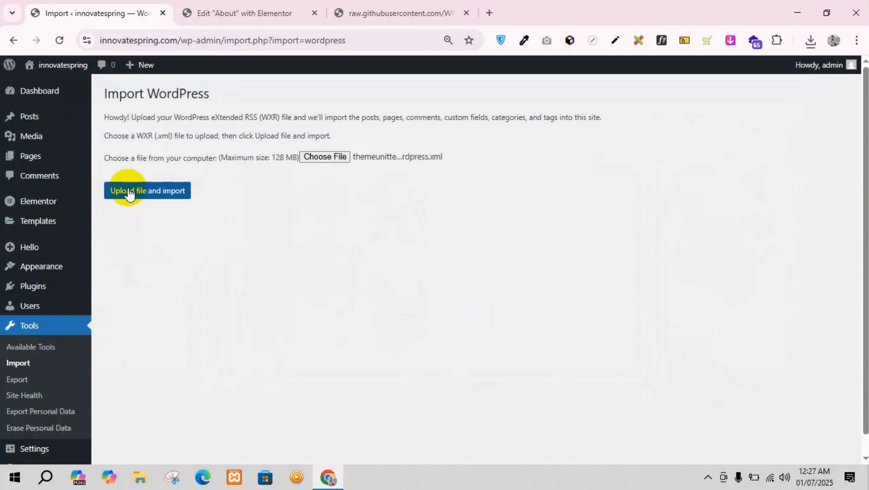
{"action": "left_click", "coordinate": [128, 193]}
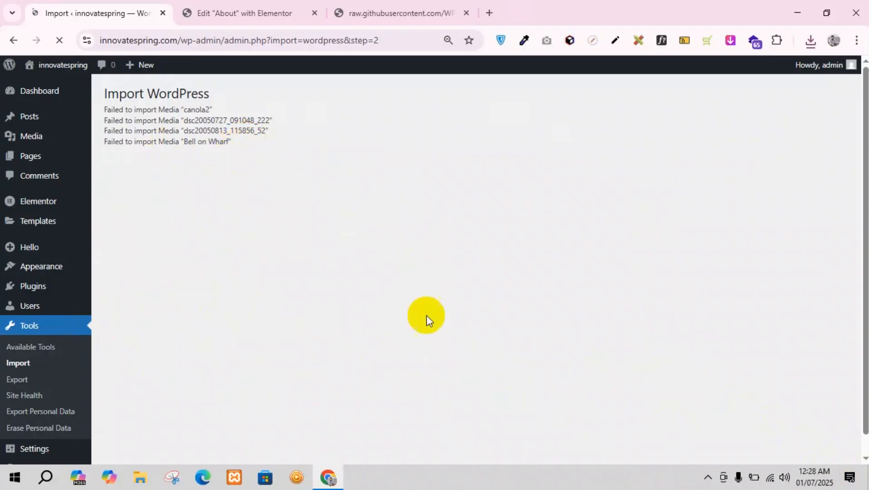
Step: Check the WordPress import report through to its end for the completion status
{"action": "scroll", "coordinate": [227, 193], "scroll_direction": "down", "scroll_amount": 1}
{"action": "scroll", "coordinate": [228, 193], "scroll_direction": "down", "scroll_amount": 2}
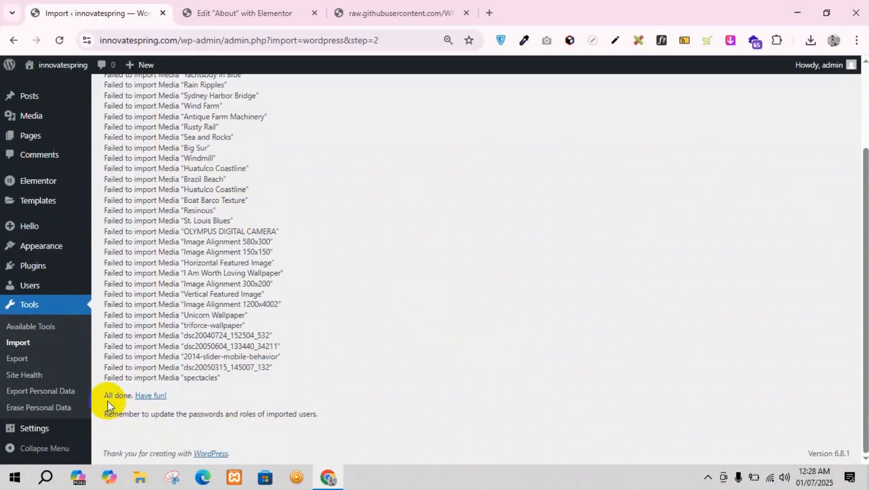
{"action": "left_click_drag", "start_coordinate": [105, 395], "coordinate": [167, 393]}
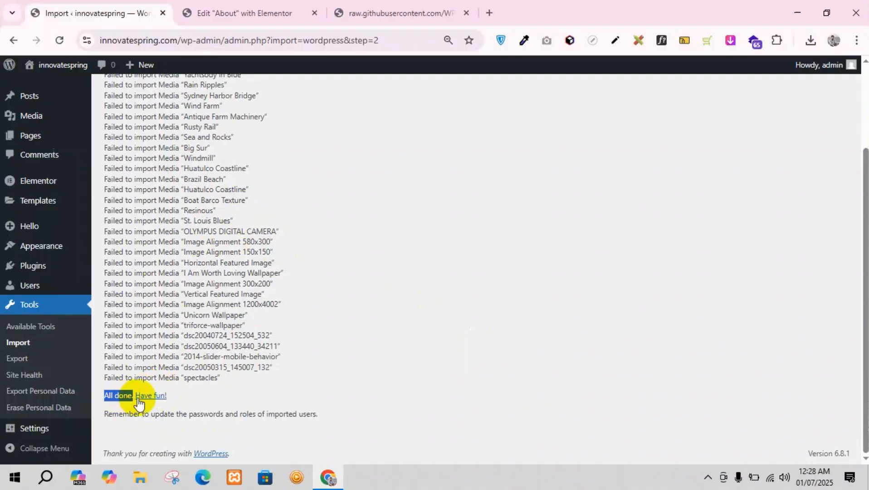
{"action": "scroll", "coordinate": [40, 152], "scroll_direction": "up", "scroll_amount": 2}
{"action": "scroll", "coordinate": [132, 365], "scroll_direction": "down", "scroll_amount": 2}
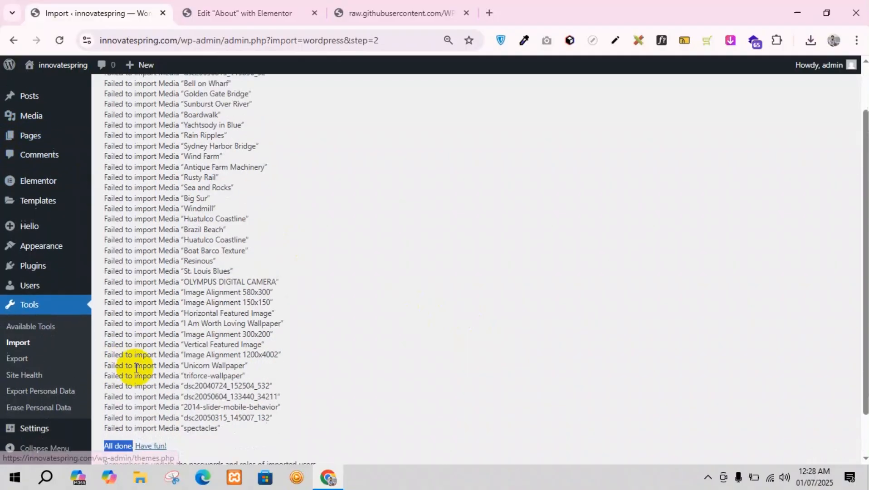
{"action": "scroll", "coordinate": [49, 203], "scroll_direction": "up", "scroll_amount": 2}
Step: Open the list of all posts in the site's admin and look through the imported posts
{"action": "mouse_move", "coordinate": [86, 117]}
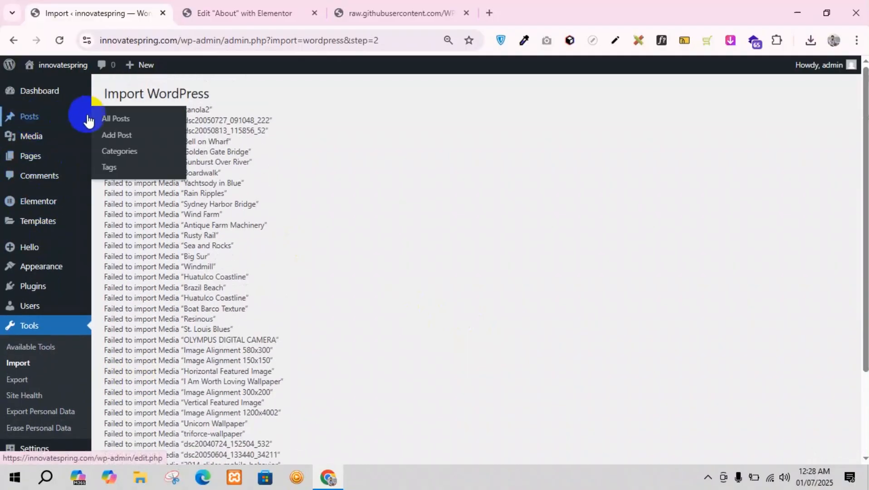
{"action": "left_click", "coordinate": [117, 117]}
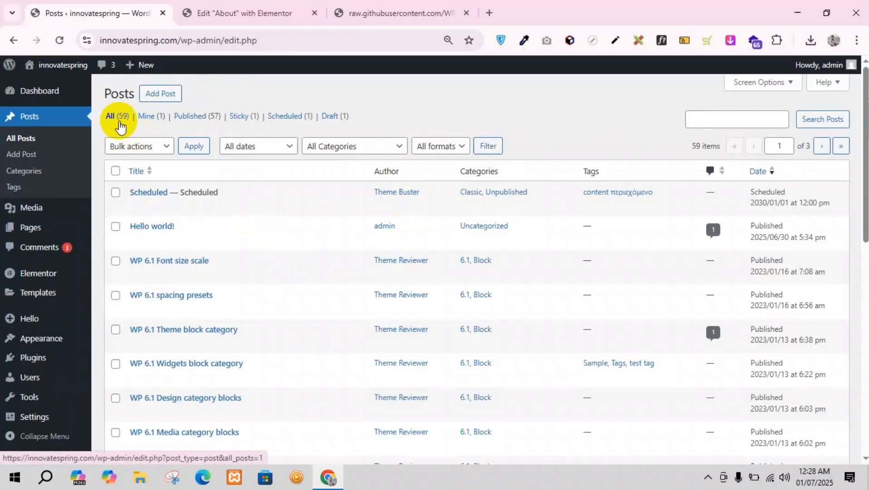
{"action": "scroll", "coordinate": [213, 265], "scroll_direction": "down", "scroll_amount": 3}
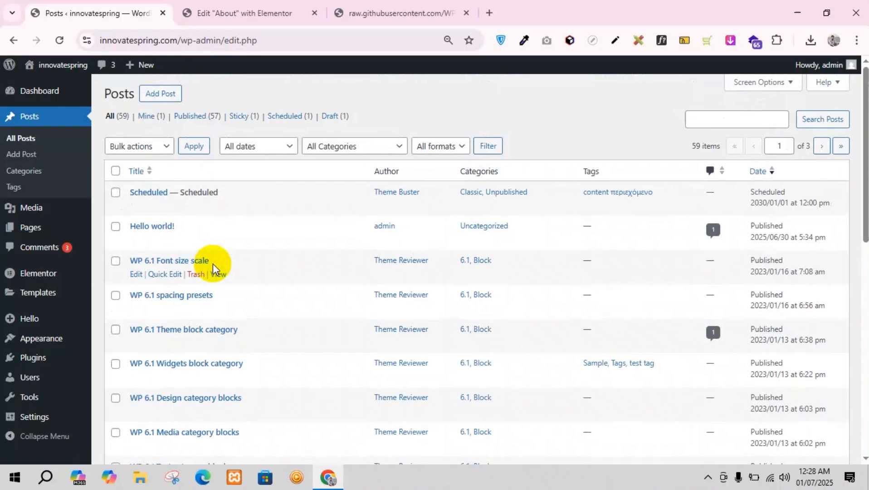
{"action": "scroll", "coordinate": [217, 265], "scroll_direction": "down", "scroll_amount": 10}
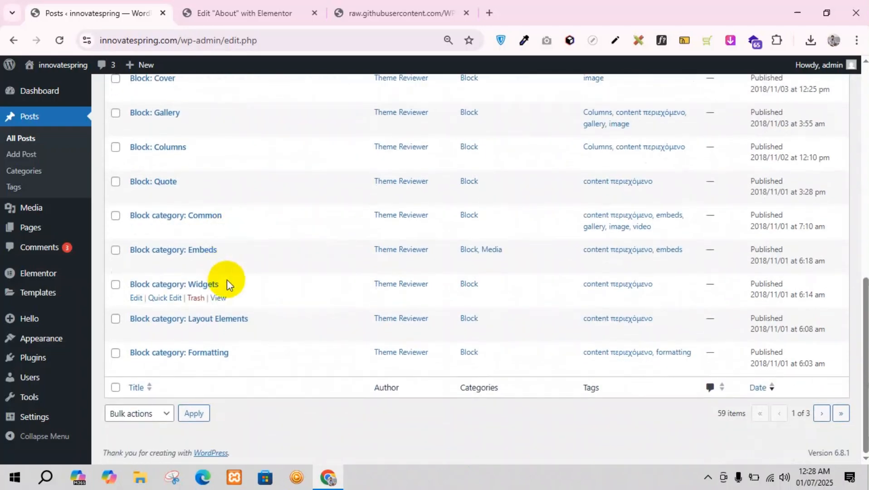
{"action": "scroll", "coordinate": [226, 279], "scroll_direction": "up", "scroll_amount": 10}
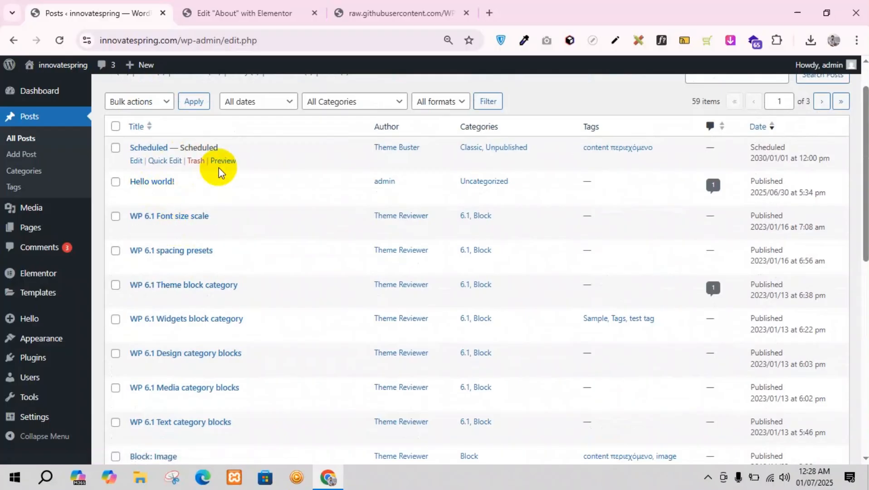
Step: Preview the Scheduled post in a new browser tab, read its text and return to the posts list
{"action": "left_click", "coordinate": [221, 164]}
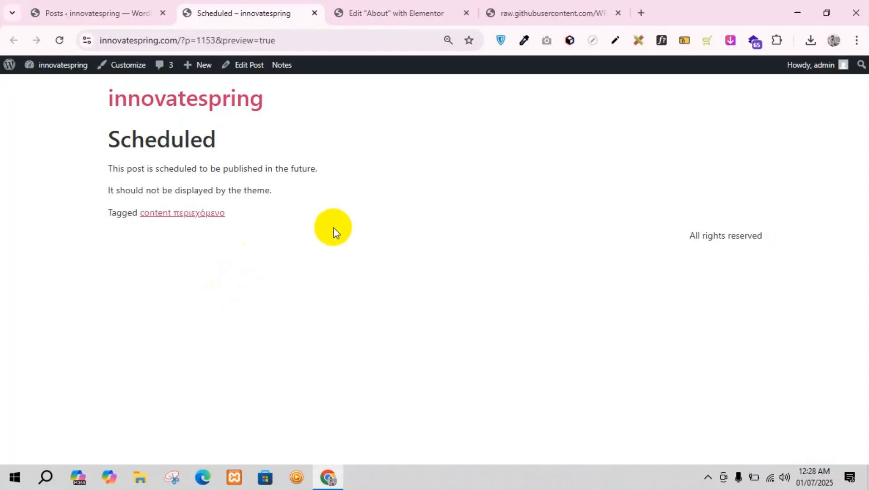
{"action": "left_click_drag", "start_coordinate": [286, 195], "coordinate": [163, 159]}
{"action": "left_click", "coordinate": [156, 159]}
{"action": "left_click", "coordinate": [92, 6]}
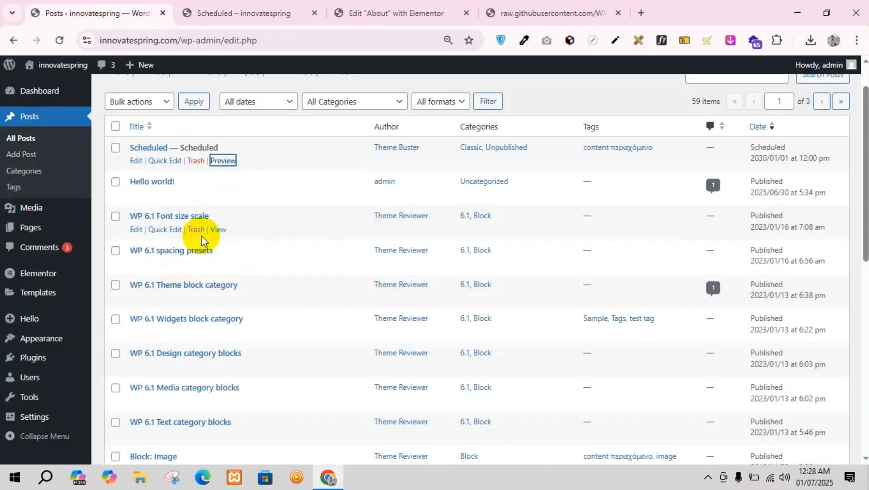
Step: View the "WP 6.1 Font size scale" post in its own browser tab, then close it and return to the posts list
{"action": "middle_click", "coordinate": [219, 229]}
{"action": "left_click", "coordinate": [376, 15]}
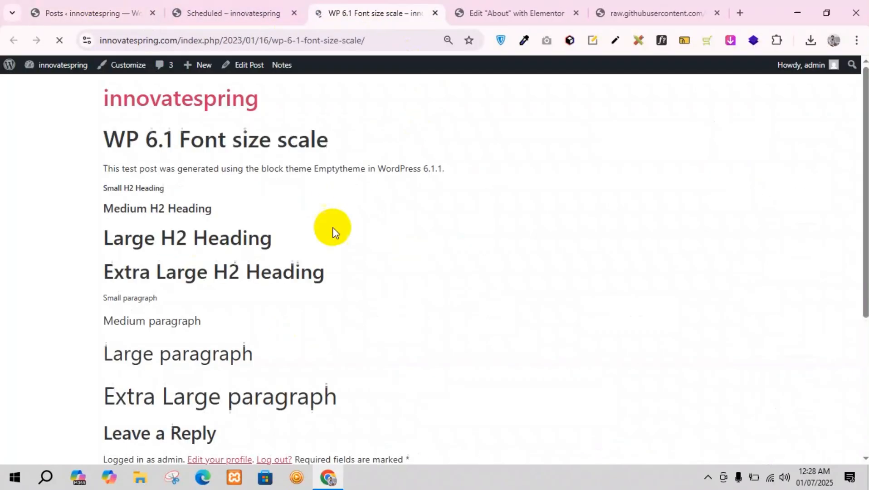
{"action": "scroll", "coordinate": [174, 252], "scroll_direction": "down", "scroll_amount": 5}
{"action": "scroll", "coordinate": [271, 258], "scroll_direction": "up", "scroll_amount": 5}
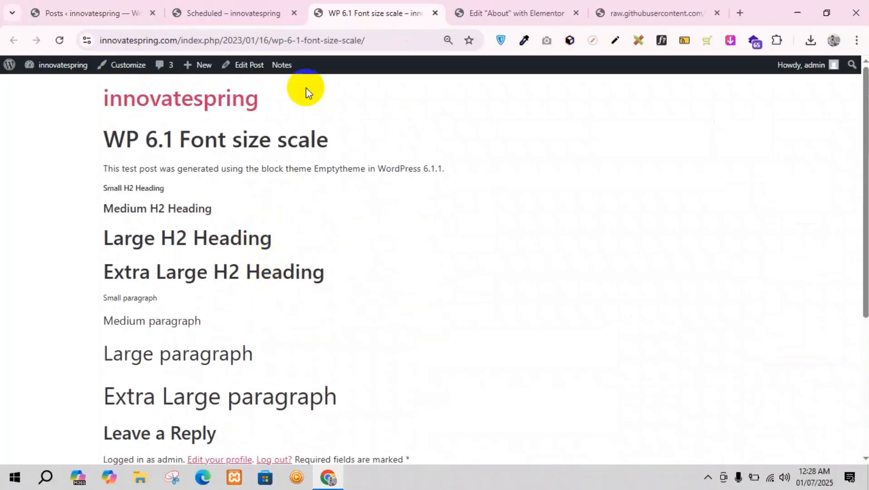
{"action": "left_click", "coordinate": [435, 13]}
{"action": "left_click", "coordinate": [123, 6]}
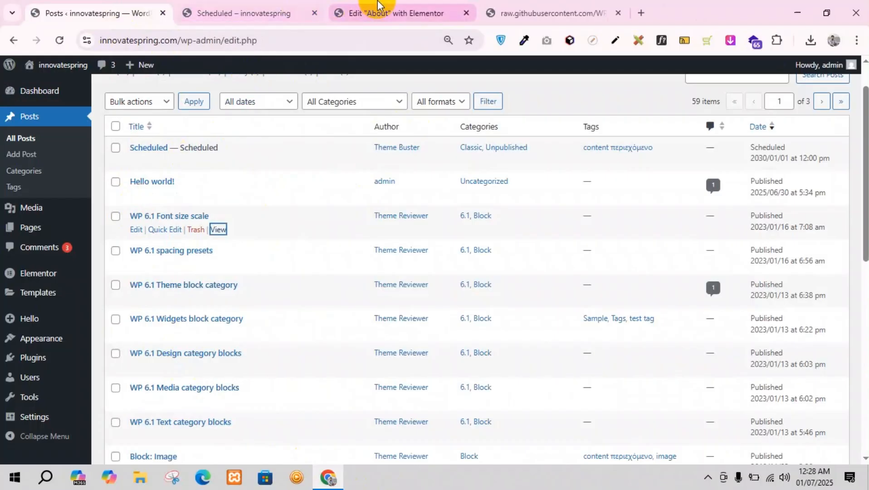
Step: Close the raw test data tab and create a new template for the About page's Loop Grid, saving the page changes
{"action": "left_click", "coordinate": [618, 12]}
{"action": "left_click", "coordinate": [449, 7]}
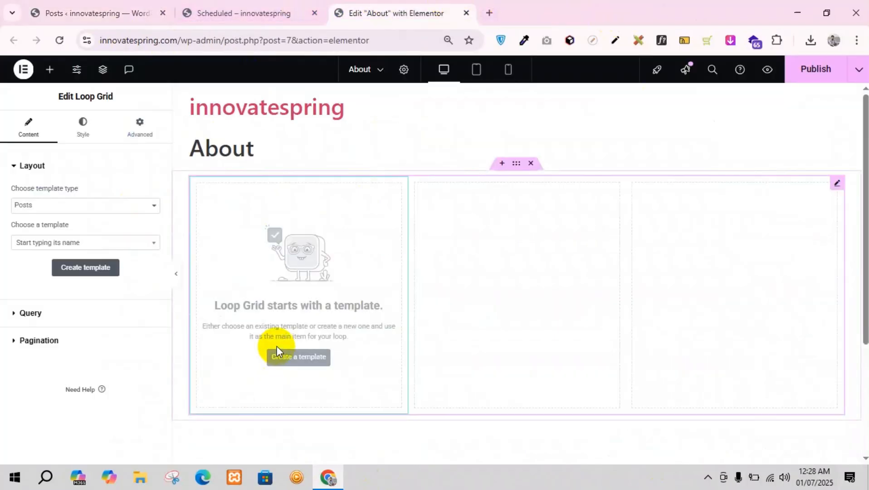
{"action": "left_click", "coordinate": [301, 360]}
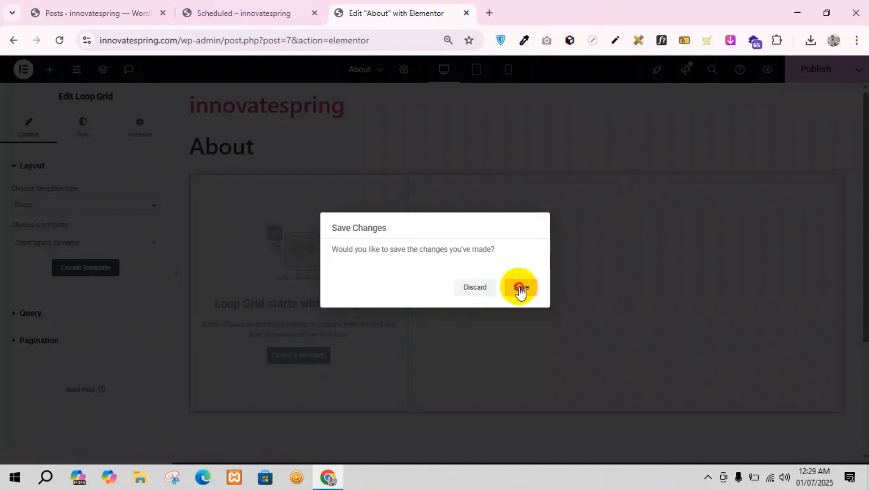
{"action": "left_click", "coordinate": [520, 288]}
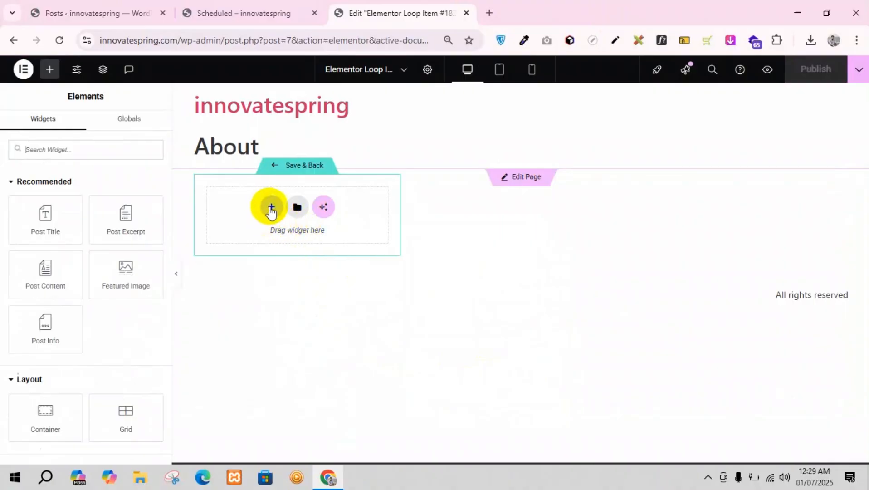
Step: Add a Flexbox container with the Direction Column structure to the loop item template
{"action": "left_click", "coordinate": [271, 209]}
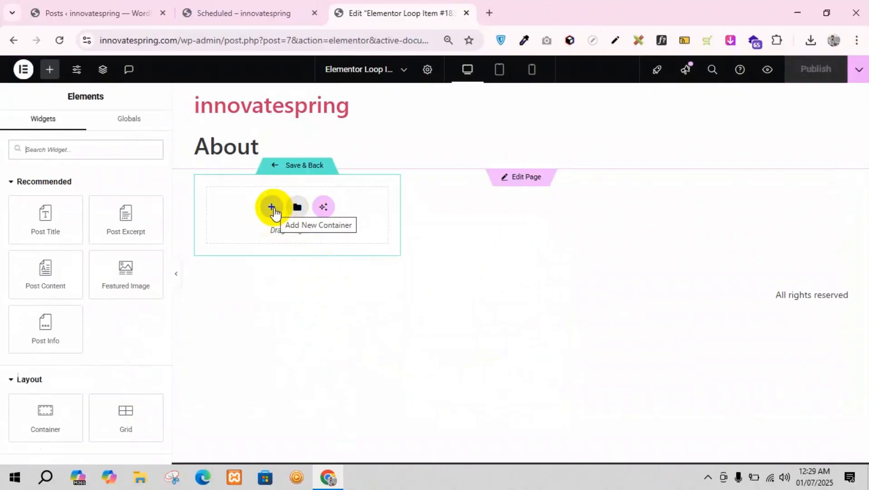
{"action": "left_click", "coordinate": [273, 209]}
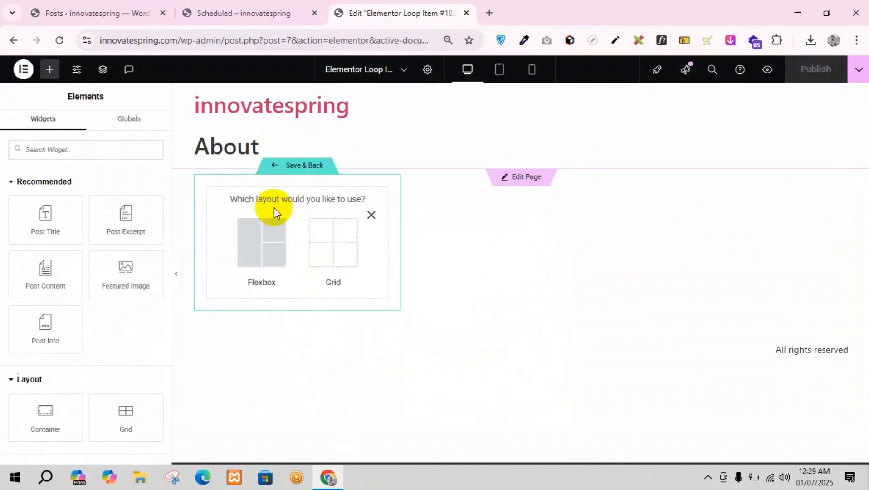
{"action": "left_click", "coordinate": [247, 253]}
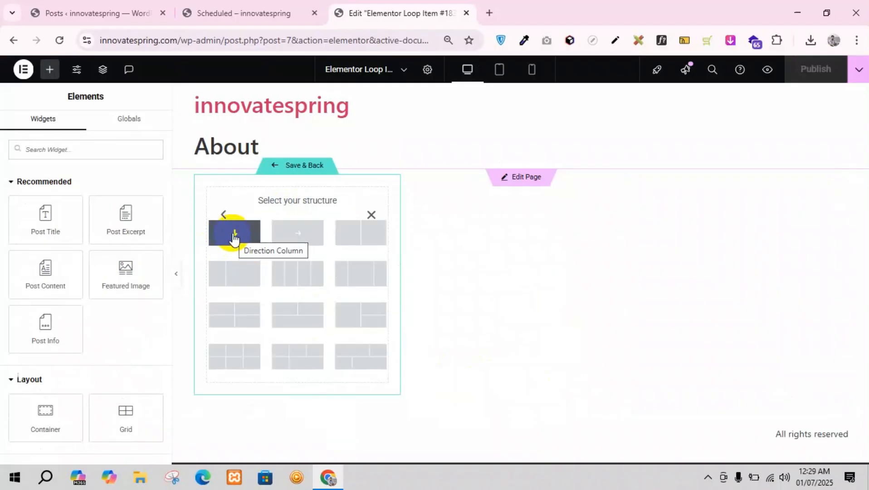
{"action": "left_click", "coordinate": [234, 234]}
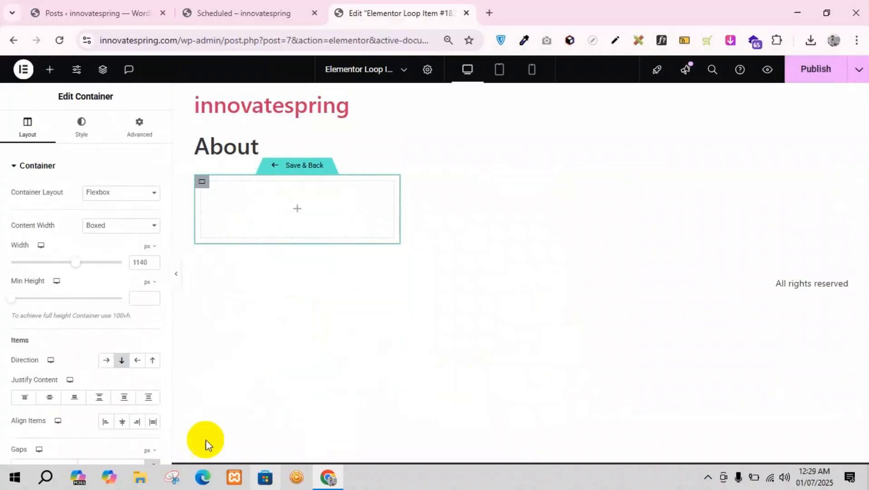
Step: Add a Post Title widget inside the loop item's empty container
{"action": "left_click", "coordinate": [50, 69]}
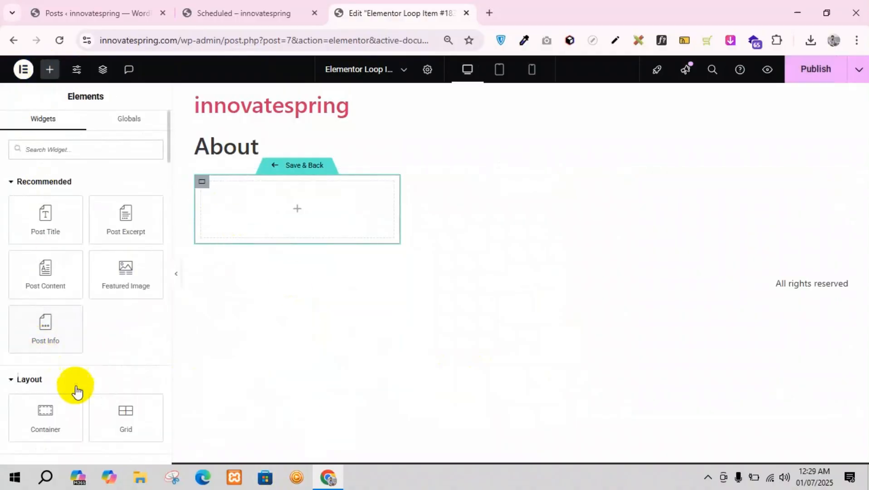
{"action": "scroll", "coordinate": [76, 388], "scroll_direction": "down", "scroll_amount": 2}
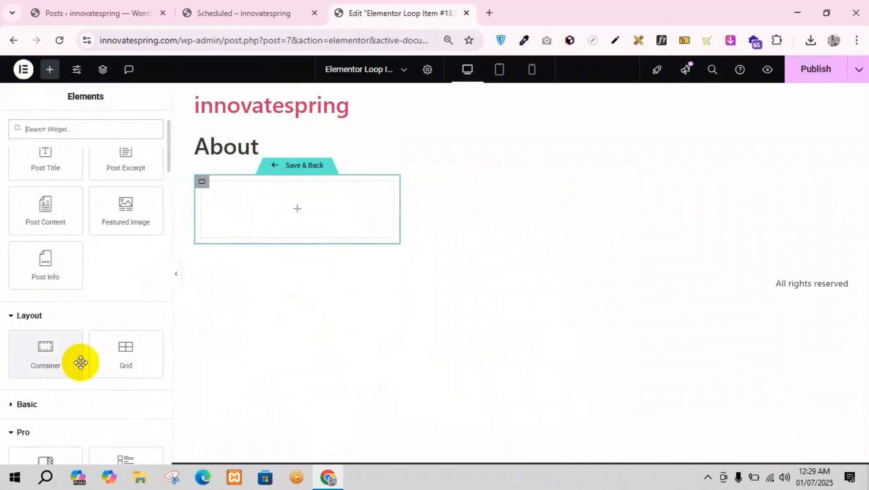
{"action": "scroll", "coordinate": [82, 362], "scroll_direction": "up", "scroll_amount": 2}
{"action": "scroll", "coordinate": [84, 345], "scroll_direction": "down", "scroll_amount": 2}
{"action": "scroll", "coordinate": [85, 334], "scroll_direction": "up", "scroll_amount": 2}
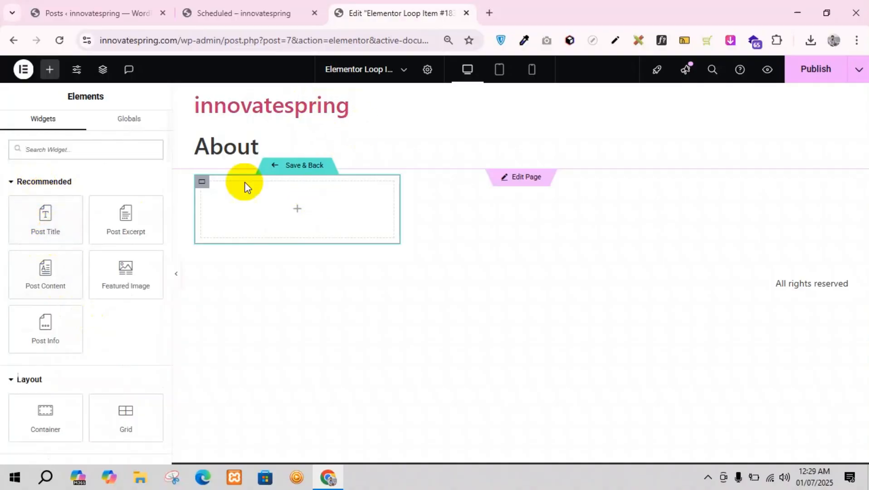
{"action": "left_click_drag", "start_coordinate": [44, 244], "coordinate": [241, 210]}
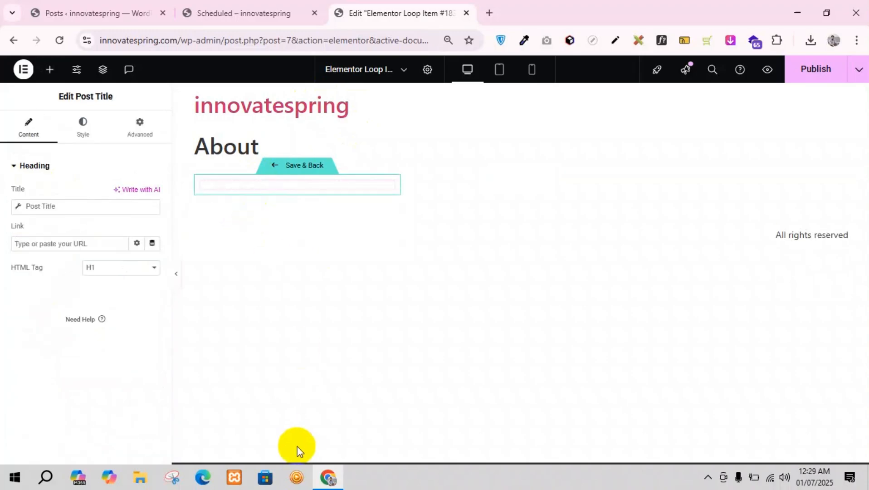
Step: Set the Post Title's HTML tag to H4 after trying H3
{"action": "left_click", "coordinate": [109, 268]}
{"action": "left_click", "coordinate": [98, 312]}
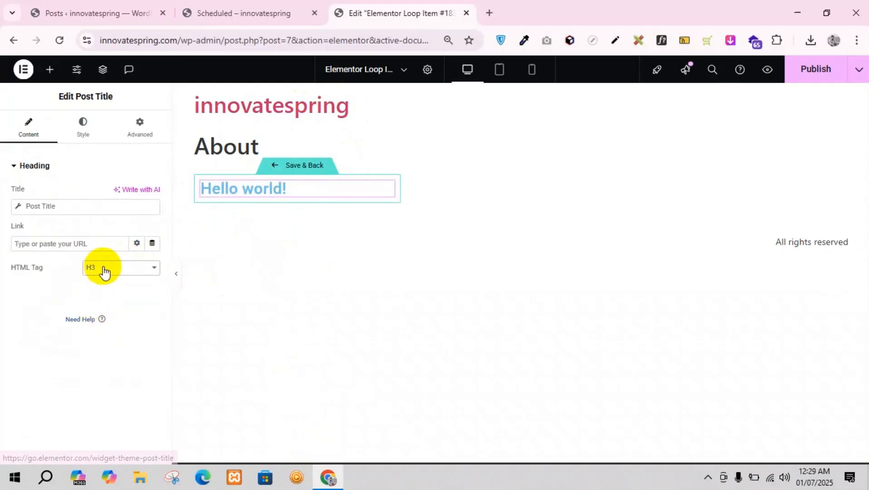
{"action": "left_click", "coordinate": [103, 270]}
{"action": "left_click", "coordinate": [103, 329]}
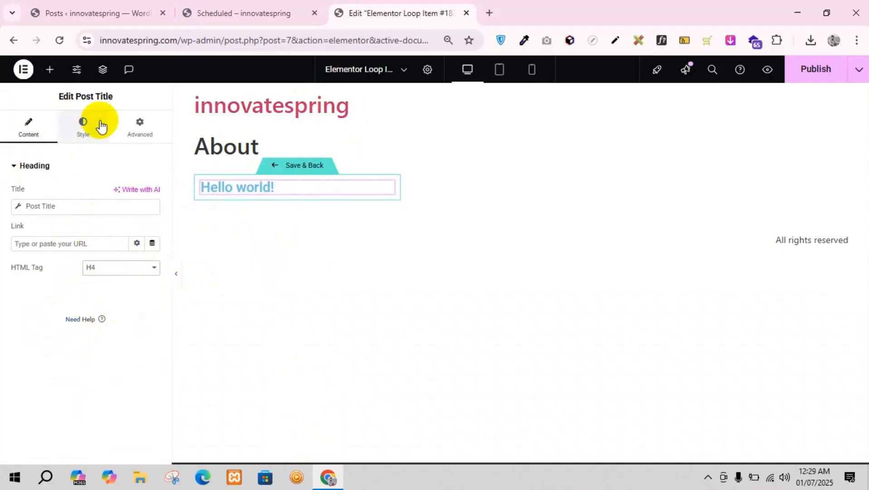
Step: Add a Featured Image widget above the post title and a Post Excerpt widget below it
{"action": "left_click", "coordinate": [53, 71]}
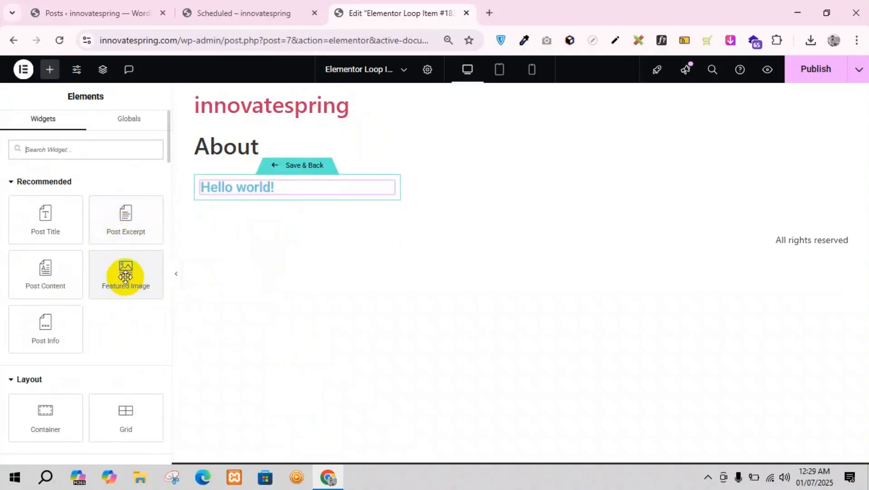
{"action": "left_click_drag", "start_coordinate": [127, 282], "coordinate": [252, 190]}
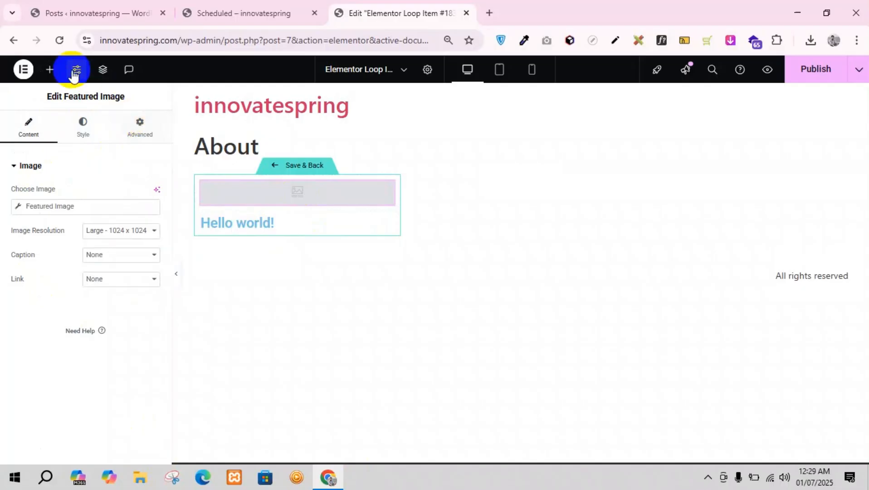
{"action": "left_click", "coordinate": [51, 71]}
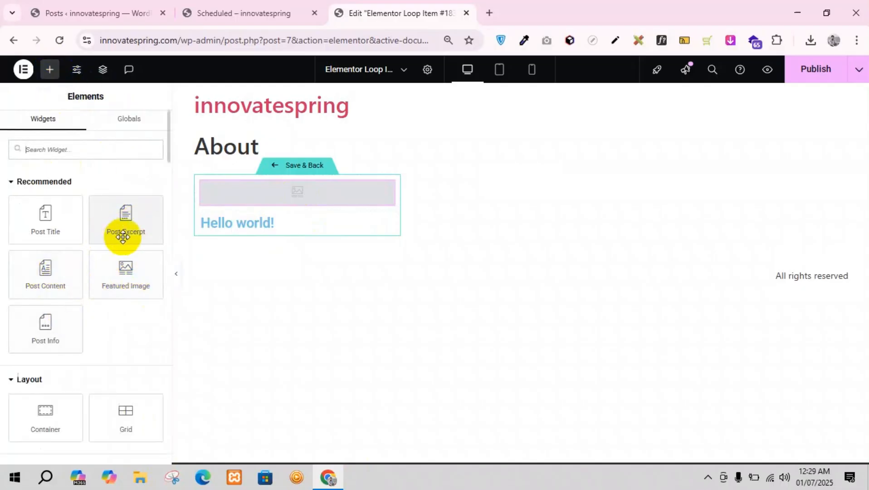
{"action": "left_click_drag", "start_coordinate": [122, 232], "coordinate": [272, 233]}
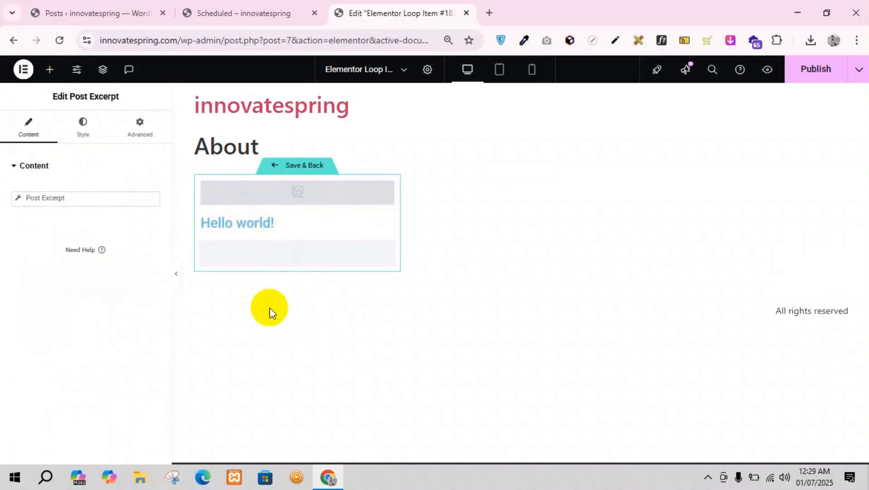
Step: Add a Post Info widget below the post excerpt and remove its Comments item
{"action": "left_click", "coordinate": [50, 71]}
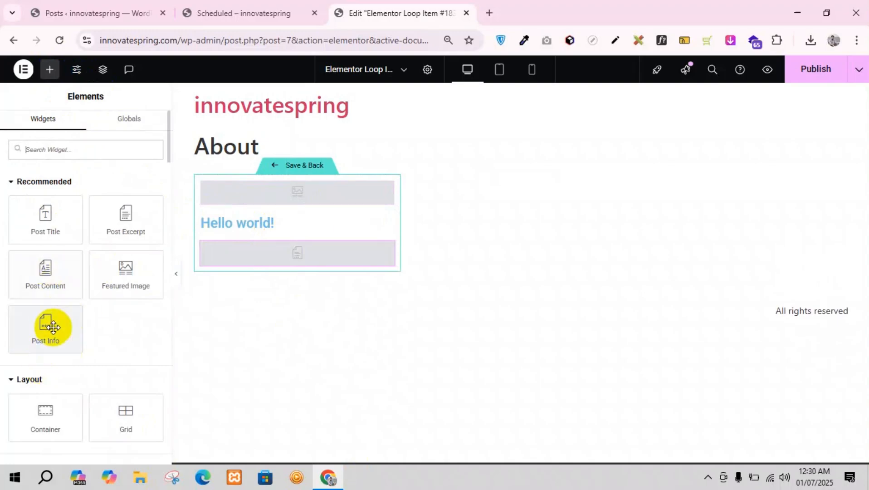
{"action": "left_click_drag", "start_coordinate": [45, 325], "coordinate": [284, 256]}
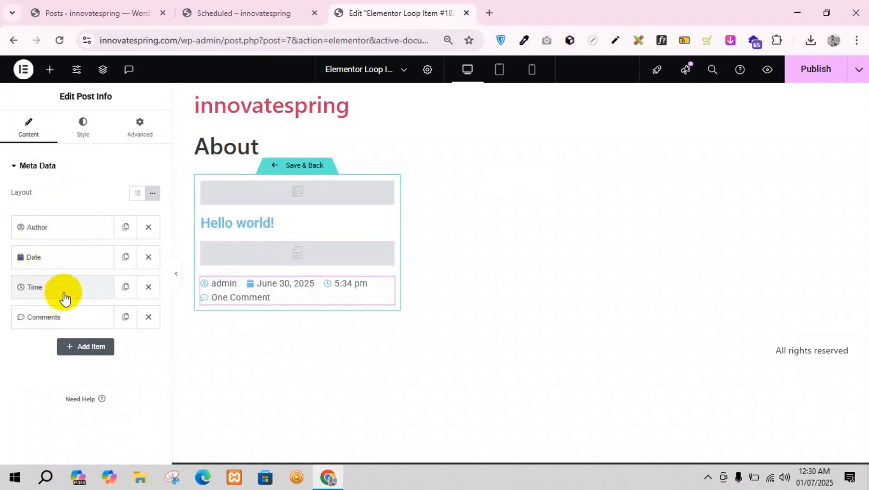
{"action": "left_click", "coordinate": [148, 317]}
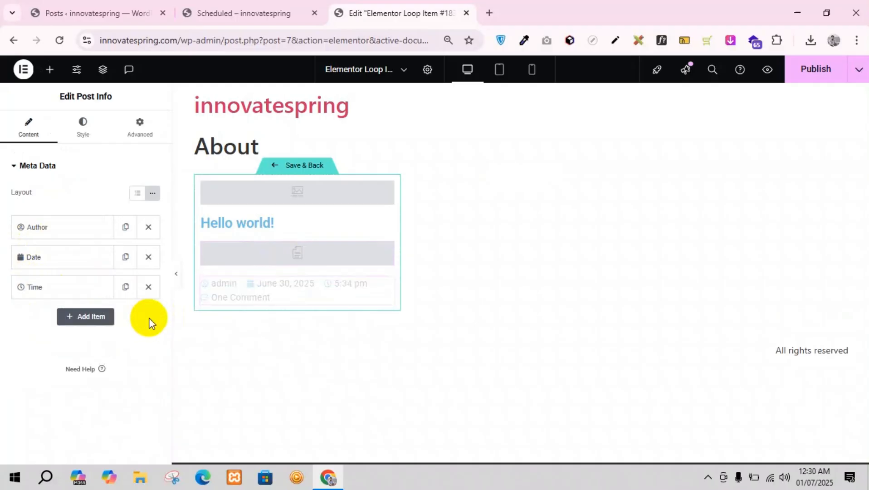
{"action": "left_click", "coordinate": [65, 290]}
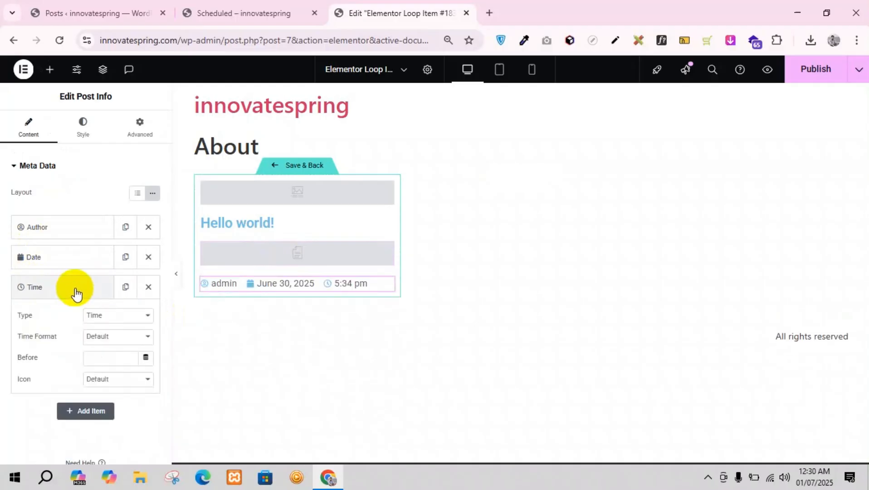
{"action": "left_click", "coordinate": [105, 316]}
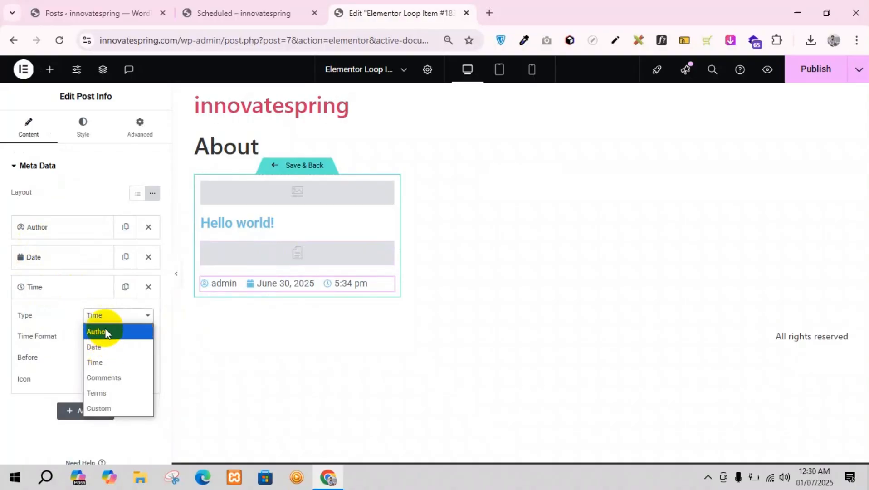
{"action": "left_click", "coordinate": [66, 322]}
{"action": "left_click", "coordinate": [58, 228]}
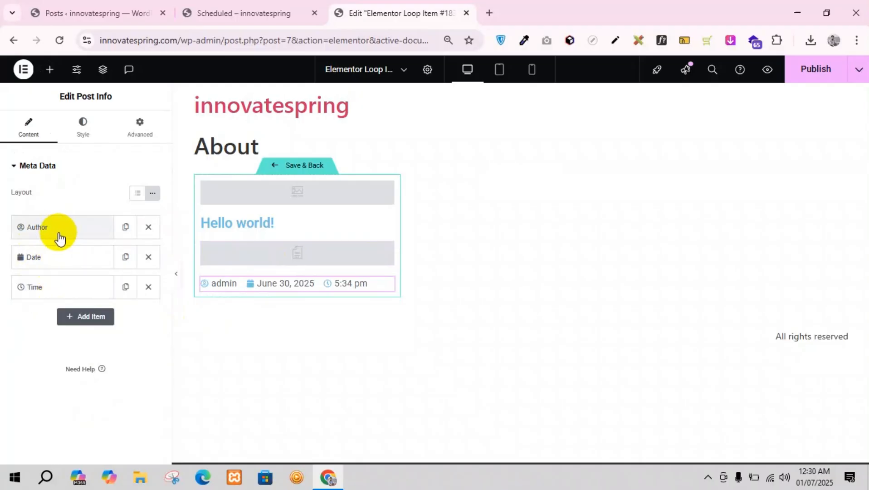
{"action": "left_click", "coordinate": [112, 256]}
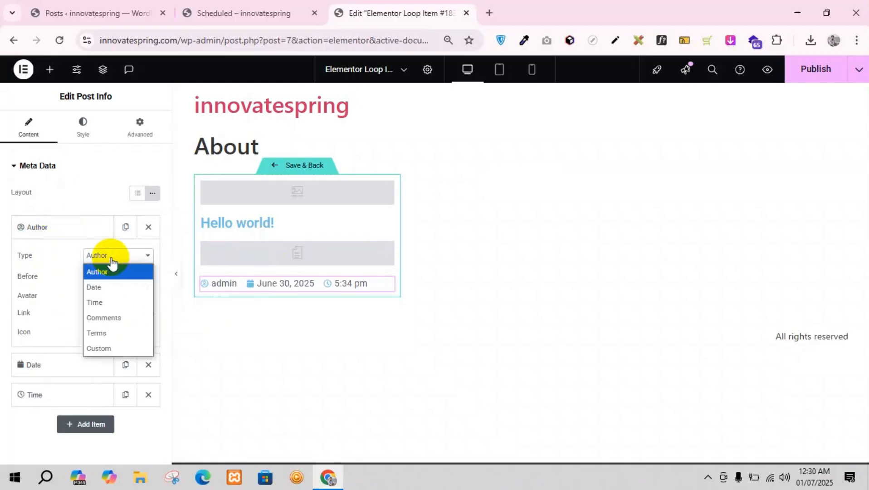
{"action": "left_click", "coordinate": [58, 227]}
Step: Swap the last two Post Info items by changing the Date item's type to Time and the Time item's type to Date
{"action": "left_click", "coordinate": [69, 261]}
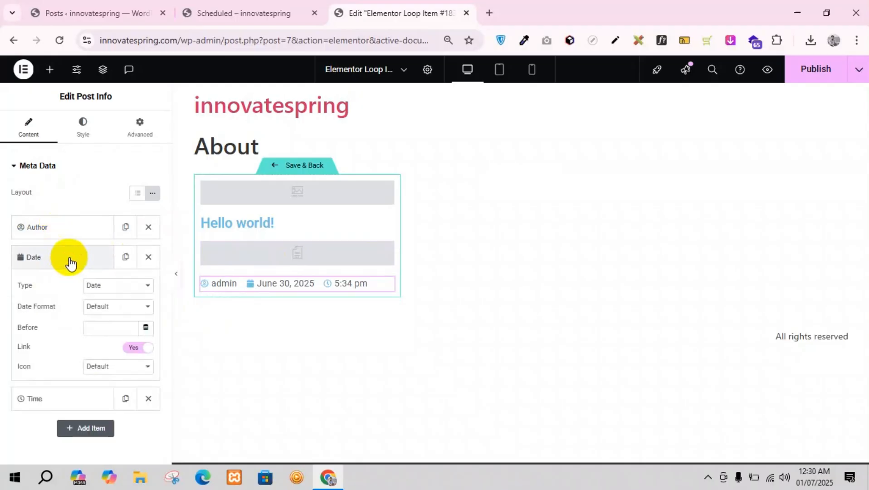
{"action": "left_click", "coordinate": [104, 286]}
{"action": "left_click", "coordinate": [107, 330]}
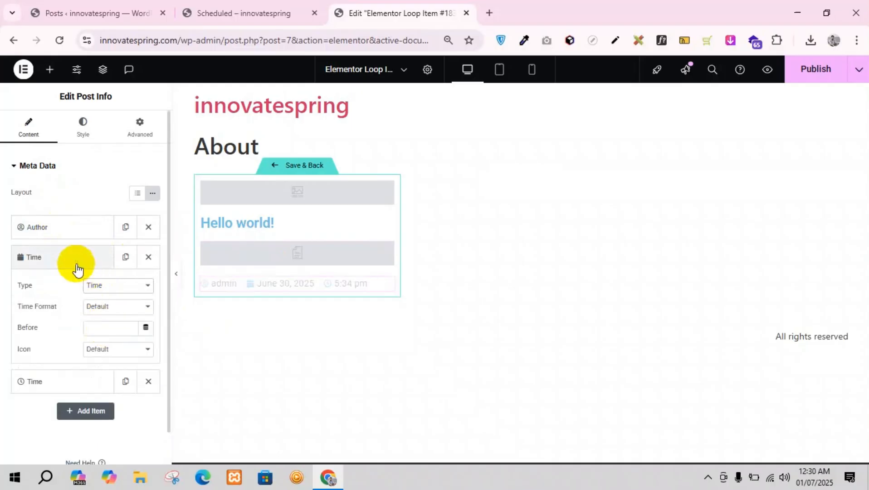
{"action": "left_click", "coordinate": [75, 268]}
{"action": "left_click", "coordinate": [66, 289]}
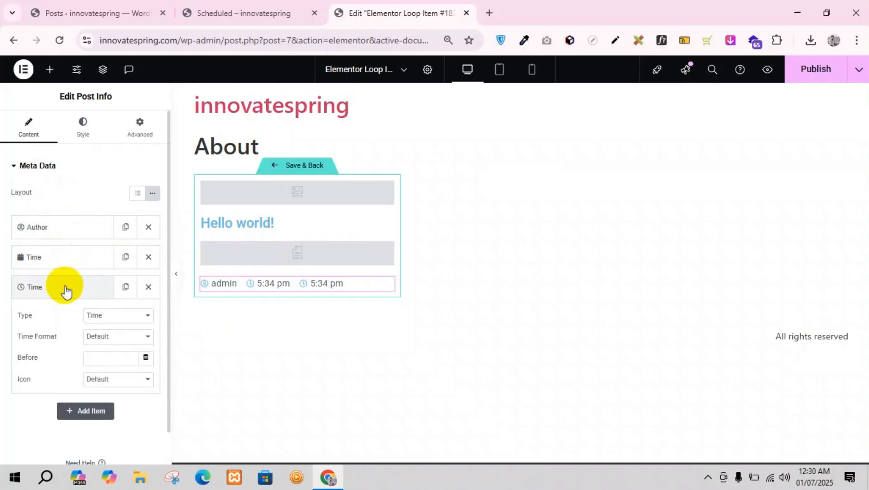
{"action": "left_click", "coordinate": [112, 318]}
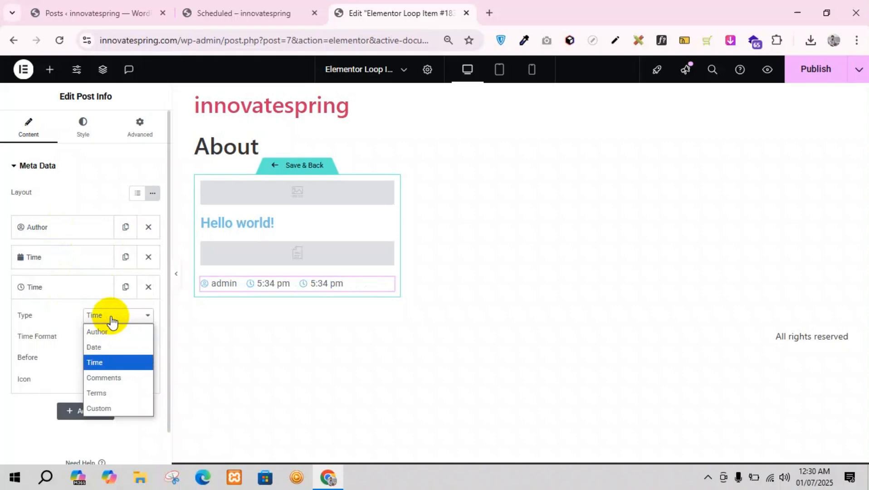
{"action": "left_click", "coordinate": [108, 347]}
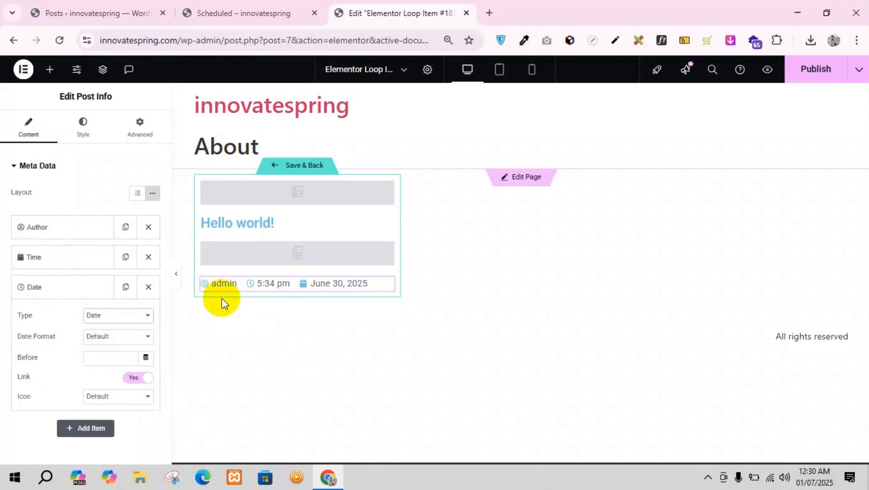
{"action": "left_click", "coordinate": [43, 294]}
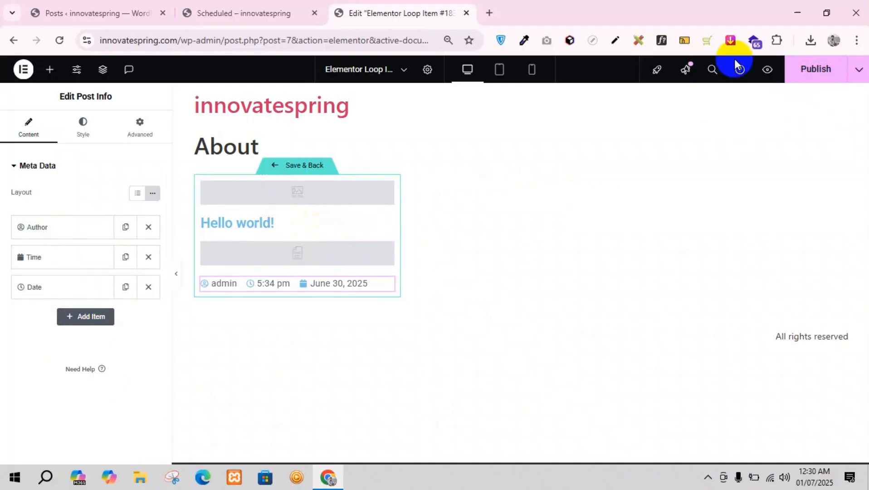
Step: Publish the loop item template and preview the About page to check the post grid
{"action": "left_click", "coordinate": [817, 70]}
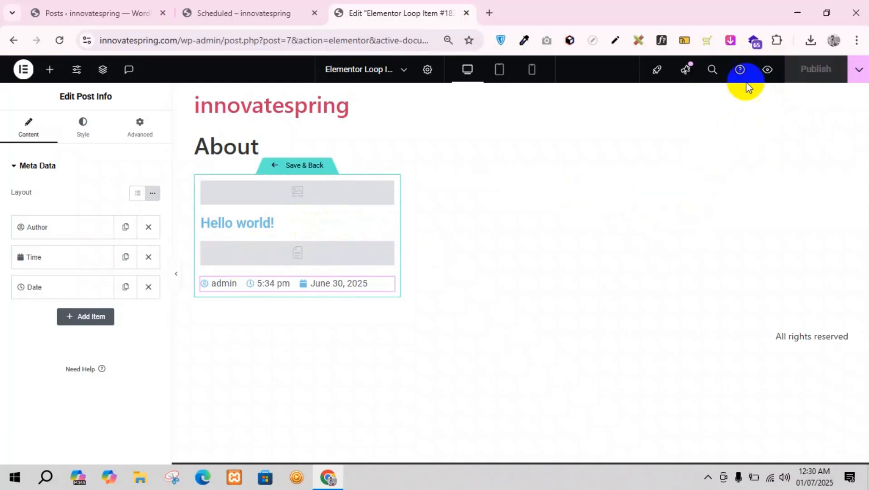
{"action": "left_click", "coordinate": [767, 69]}
{"action": "left_click", "coordinate": [550, 7]}
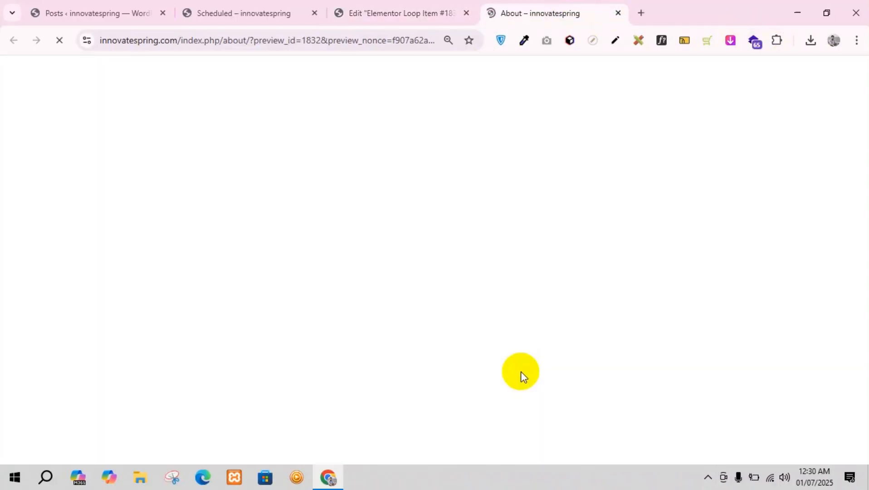
{"action": "left_click_drag", "start_coordinate": [115, 178], "coordinate": [722, 291]}
{"action": "left_click", "coordinate": [786, 290]}
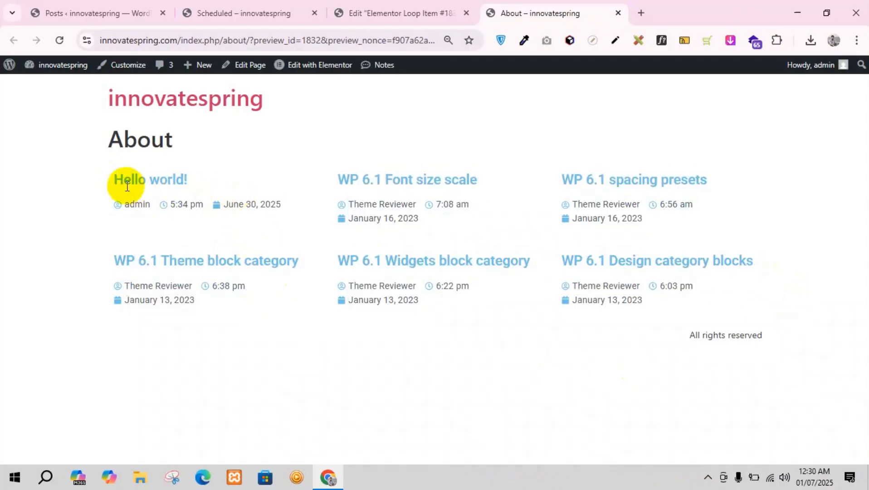
Step: Compare the WordPress posts list with the post titles shown in the About page preview
{"action": "left_click", "coordinate": [104, 13]}
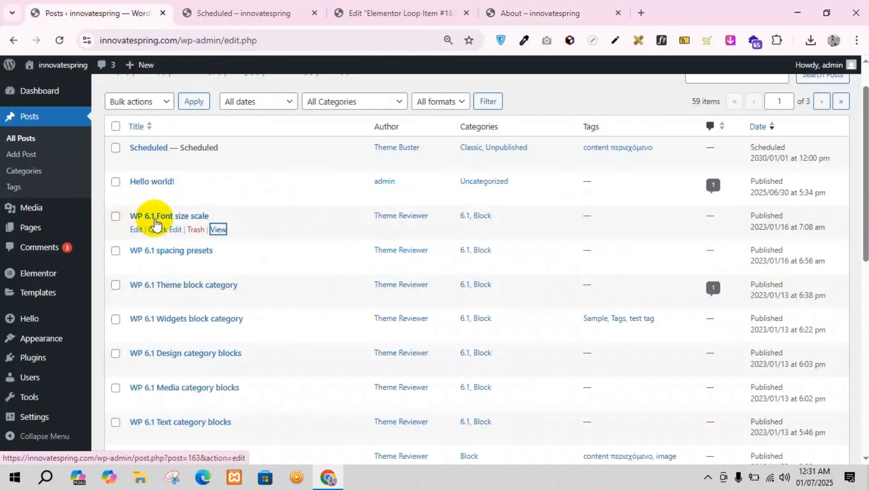
{"action": "left_click", "coordinate": [574, 2]}
{"action": "left_click_drag", "start_coordinate": [562, 180], "coordinate": [707, 180]}
{"action": "left_click", "coordinate": [110, 19]}
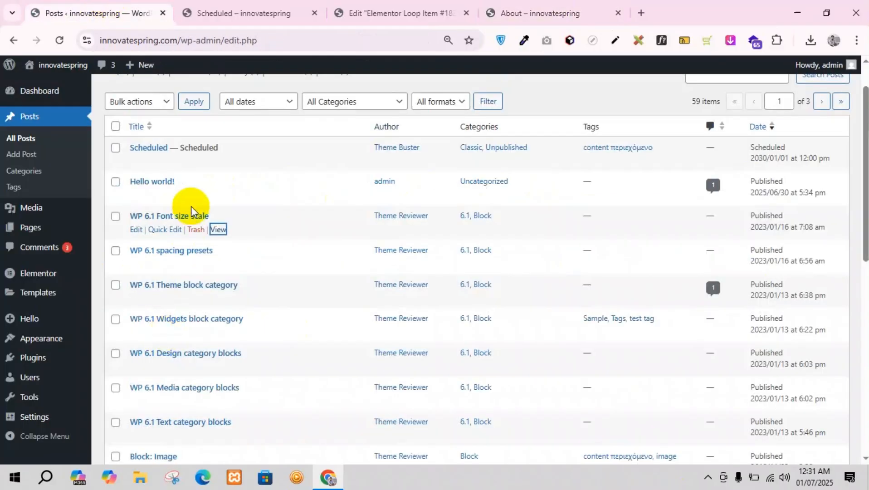
{"action": "left_click", "coordinate": [535, 4]}
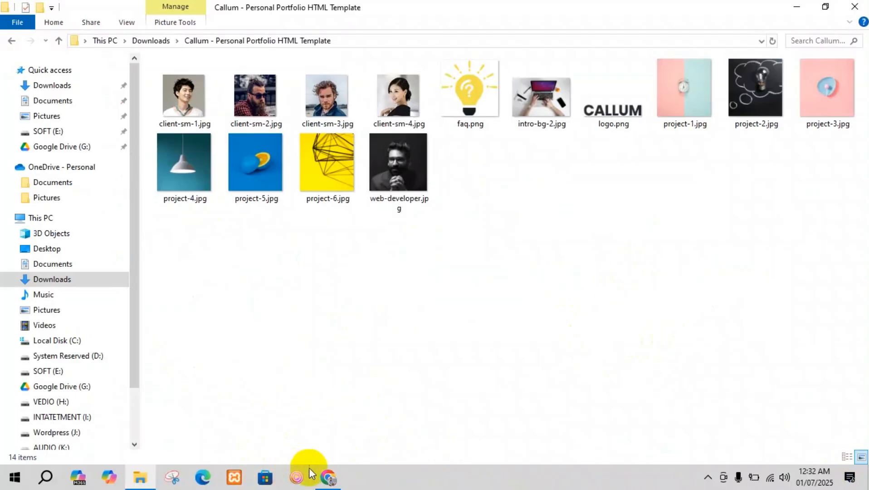
Step: Switch to Chrome and open the file upload area of the WordPress Media Library
{"action": "left_click", "coordinate": [327, 475]}
{"action": "left_click", "coordinate": [106, 11]}
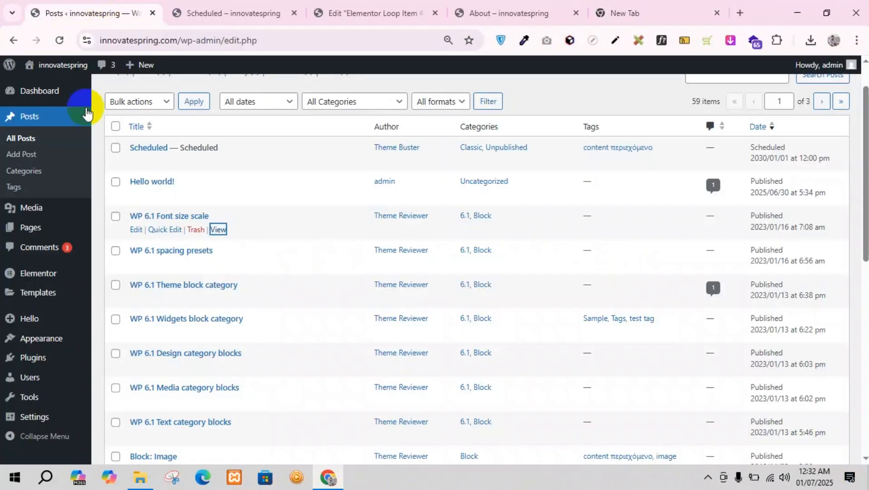
{"action": "mouse_move", "coordinate": [33, 213]}
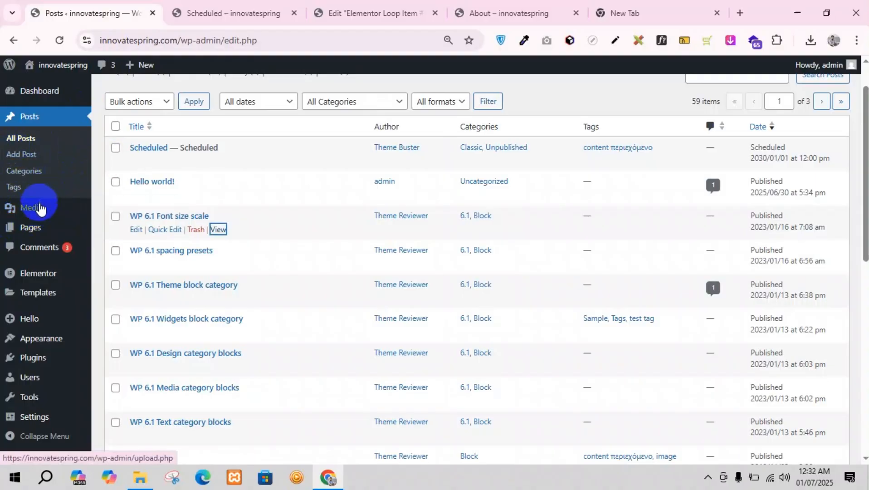
{"action": "left_click", "coordinate": [115, 209]}
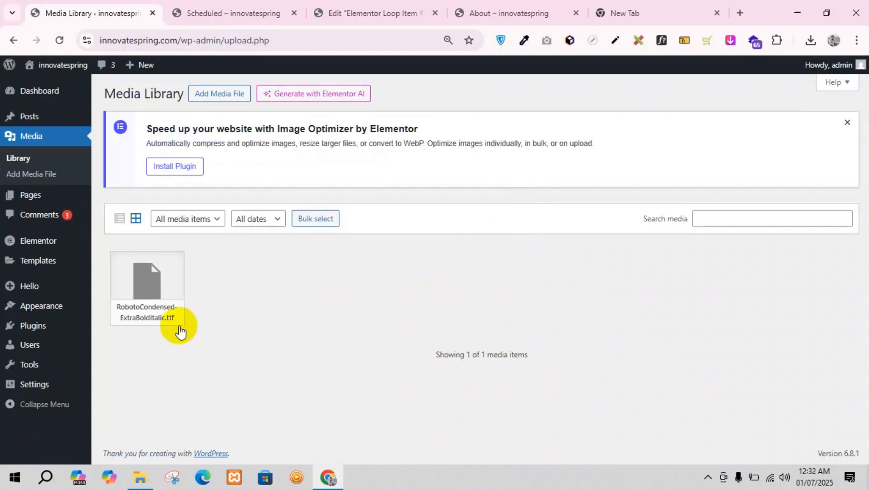
{"action": "left_click", "coordinate": [215, 96]}
Step: Upload project-1.jpg, project-2.jpg, project-4.jpg, project-5.jpg, project-6.jpg and web-developer.jpg from the open File Explorer folder to the Media Library
{"action": "left_click", "coordinate": [140, 479]}
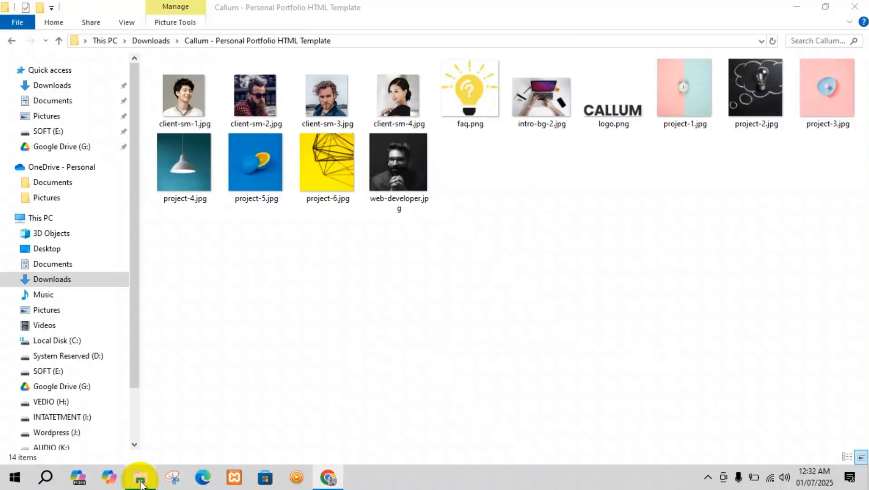
{"action": "left_click", "coordinate": [770, 122]}
{"action": "left_click", "coordinate": [719, 105]}
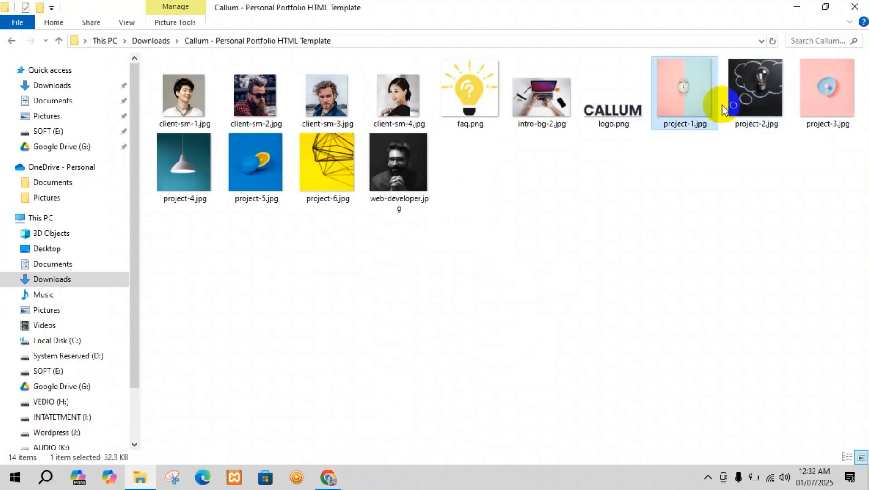
{"action": "left_click", "coordinate": [755, 96], "text": "ctrl"}
{"action": "left_click", "coordinate": [210, 182], "text": "ctrl"}
{"action": "left_click", "coordinate": [247, 168], "text": "ctrl"}
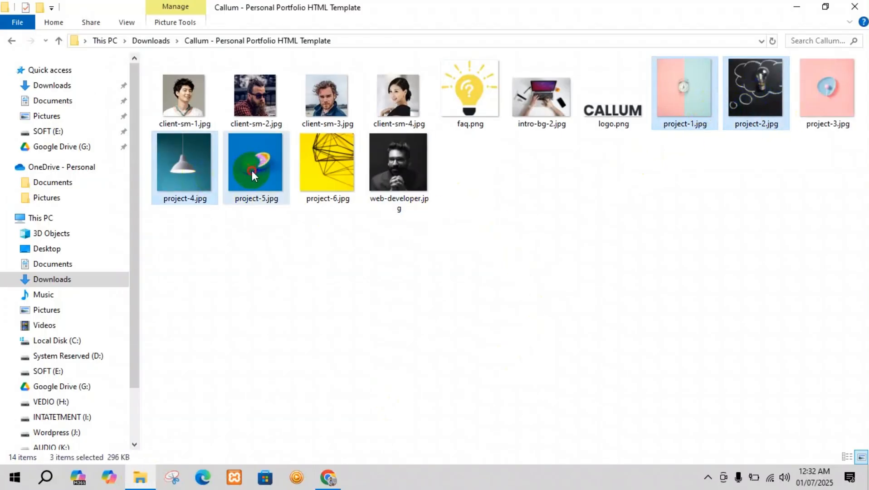
{"action": "left_click", "coordinate": [320, 165], "text": "ctrl"}
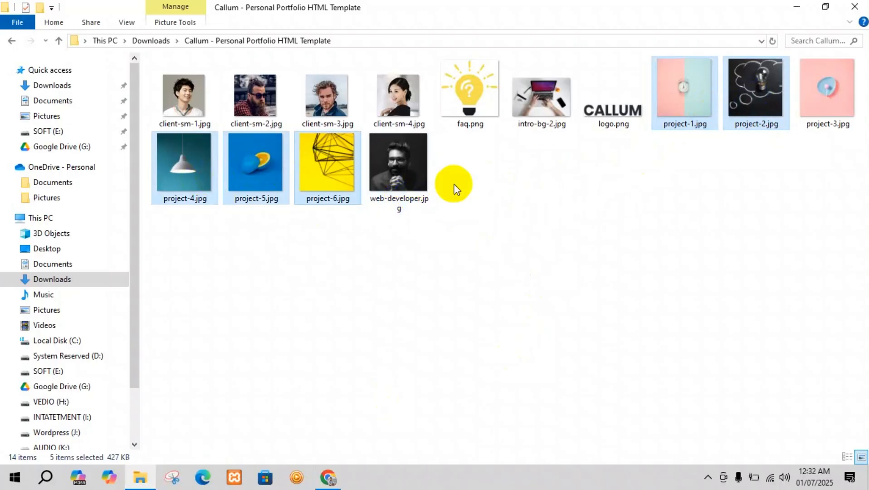
{"action": "left_click", "coordinate": [390, 171], "text": "ctrl"}
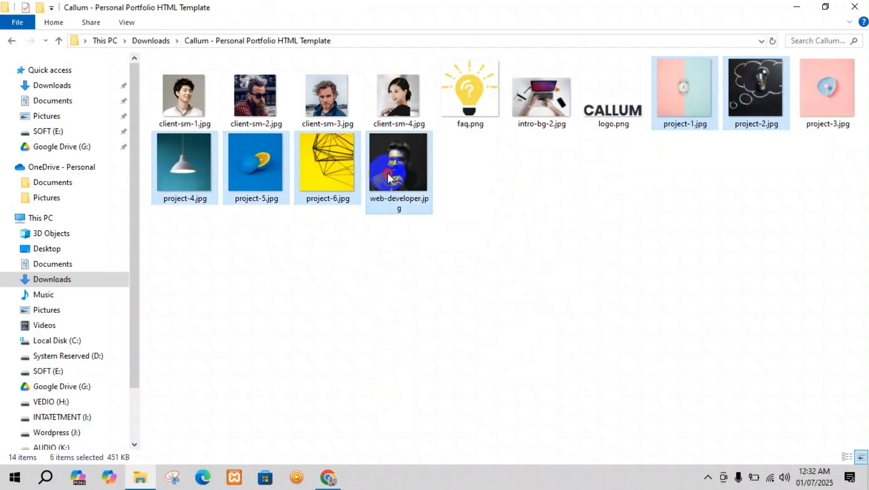
{"action": "left_click_drag", "start_coordinate": [389, 177], "coordinate": [345, 316]}
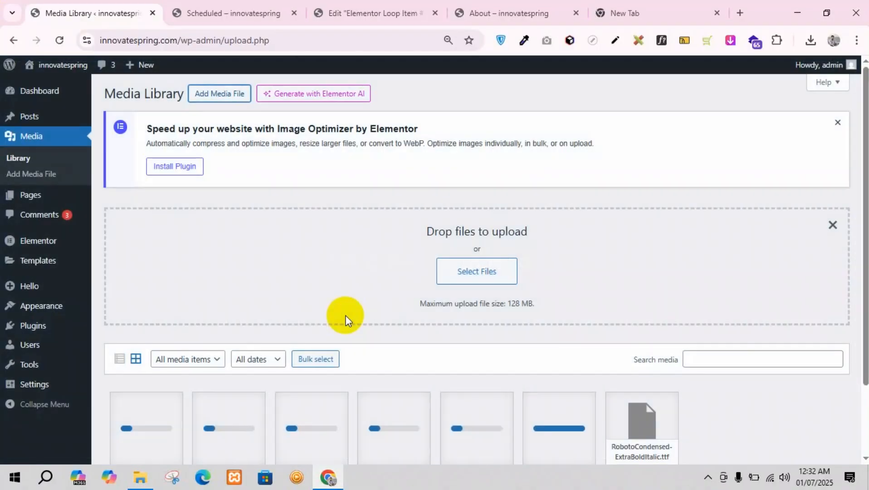
{"action": "scroll", "coordinate": [346, 315], "scroll_direction": "down", "scroll_amount": 2}
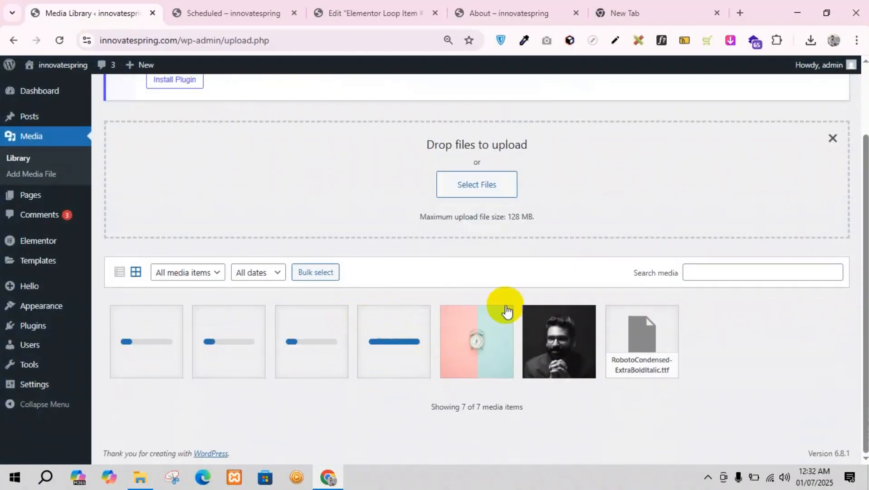
{"action": "left_click", "coordinate": [379, 361]}
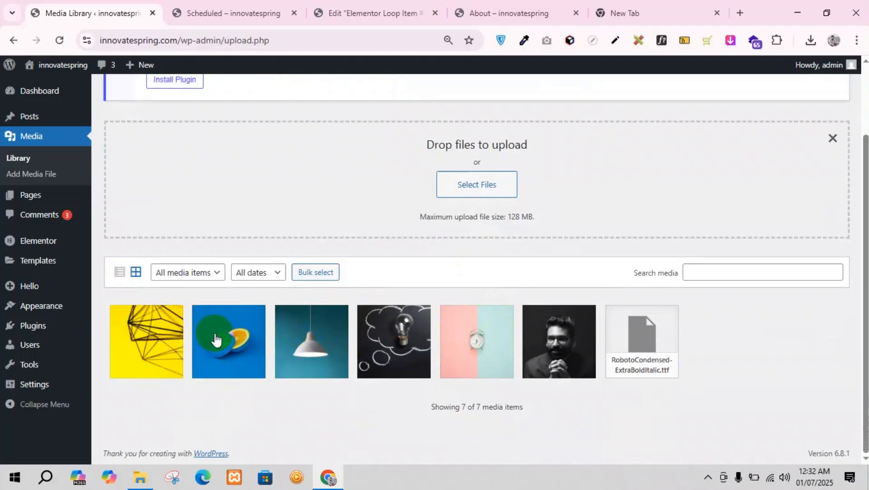
Step: Edit the "Hello world!" post to use the pink and blue alarm clock picture as its featured image, and save it
{"action": "scroll", "coordinate": [125, 220], "scroll_direction": "up", "scroll_amount": 1}
{"action": "mouse_move", "coordinate": [49, 122]}
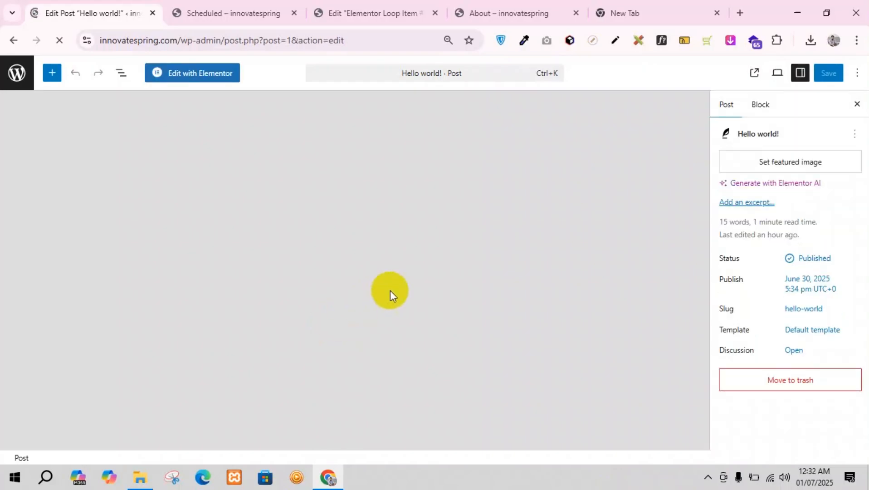
{"action": "scroll", "coordinate": [798, 354], "scroll_direction": "down", "scroll_amount": 1}
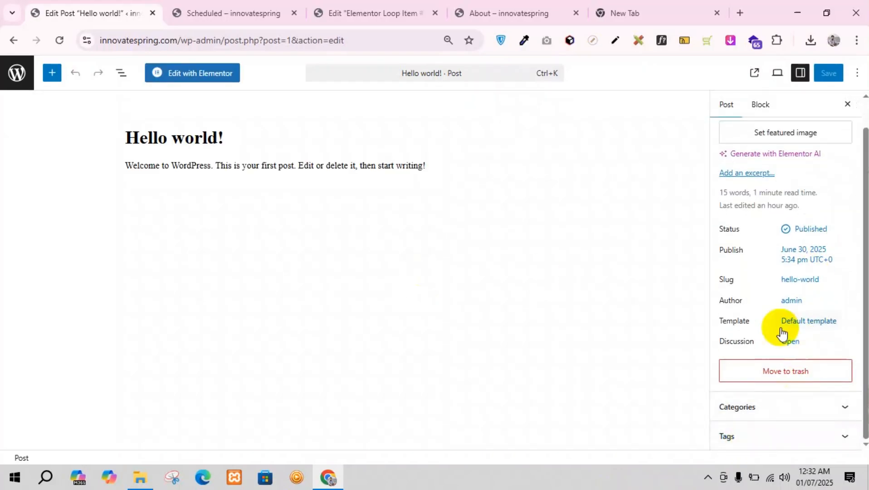
{"action": "scroll", "coordinate": [782, 331], "scroll_direction": "up", "scroll_amount": 1}
{"action": "left_click", "coordinate": [785, 163]}
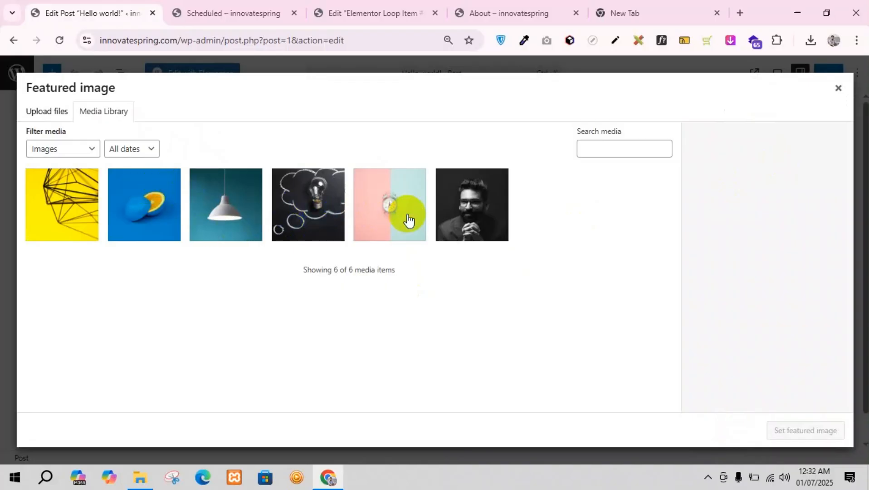
{"action": "left_click", "coordinate": [408, 220]}
{"action": "left_click", "coordinate": [793, 435]}
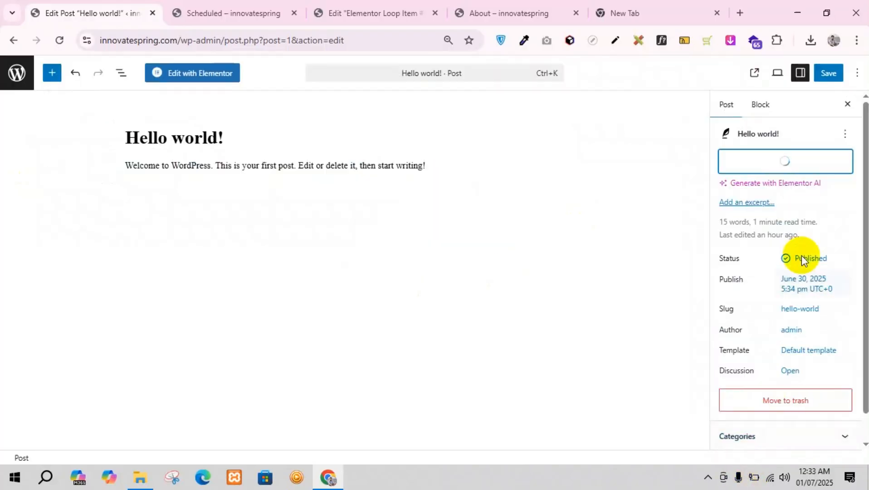
{"action": "left_click", "coordinate": [825, 81]}
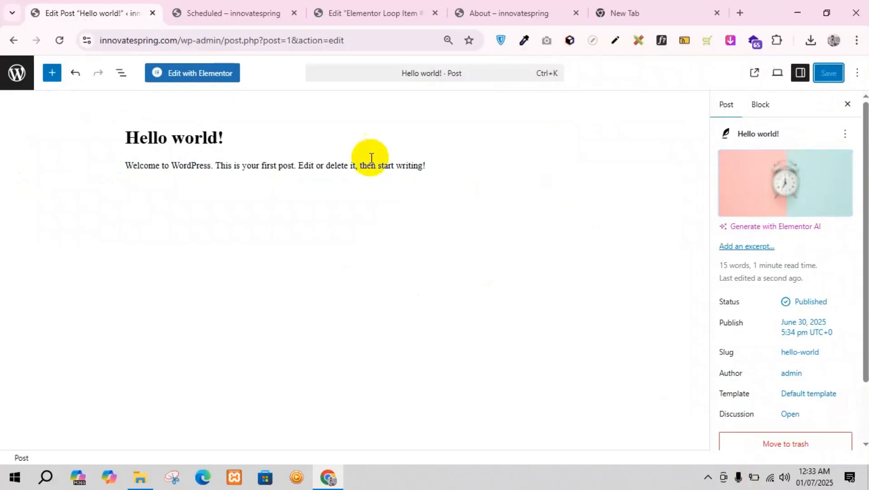
Step: Edit the "WP 6.1 Font size scale" post to use project-1.jpg as its featured image, and save it
{"action": "left_click", "coordinate": [14, 71]}
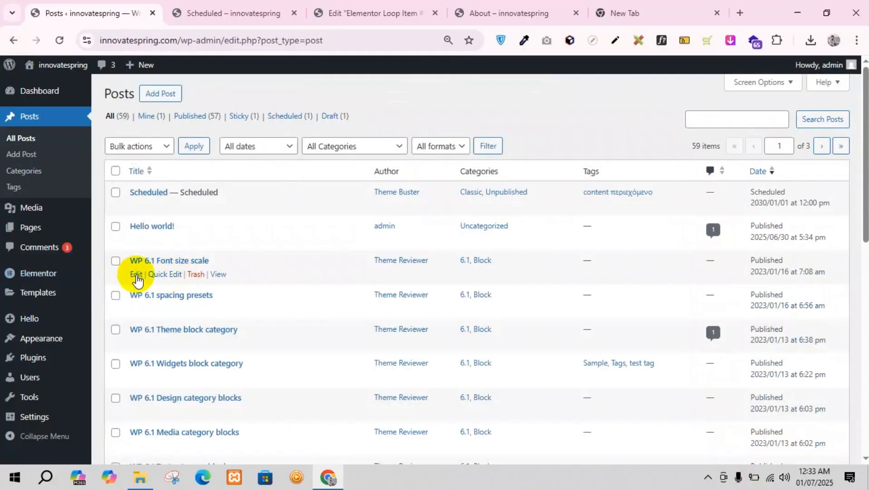
{"action": "left_click", "coordinate": [137, 275]}
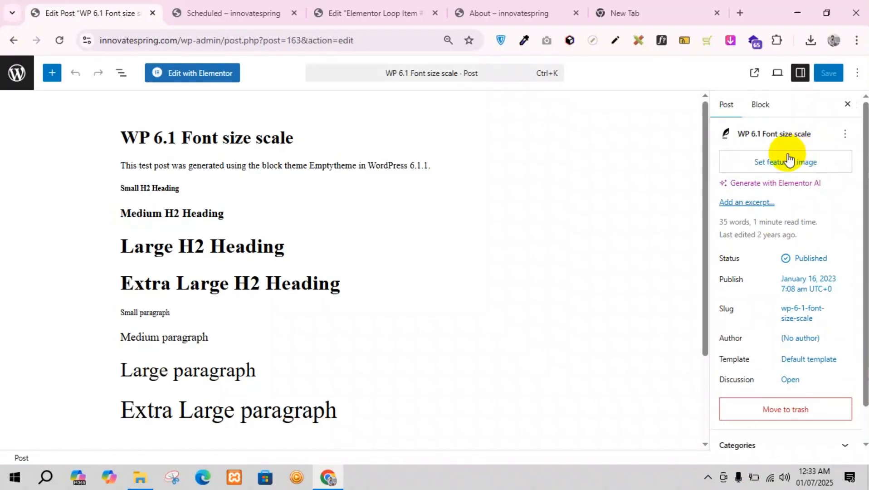
{"action": "left_click", "coordinate": [787, 159]}
{"action": "left_click", "coordinate": [395, 182]}
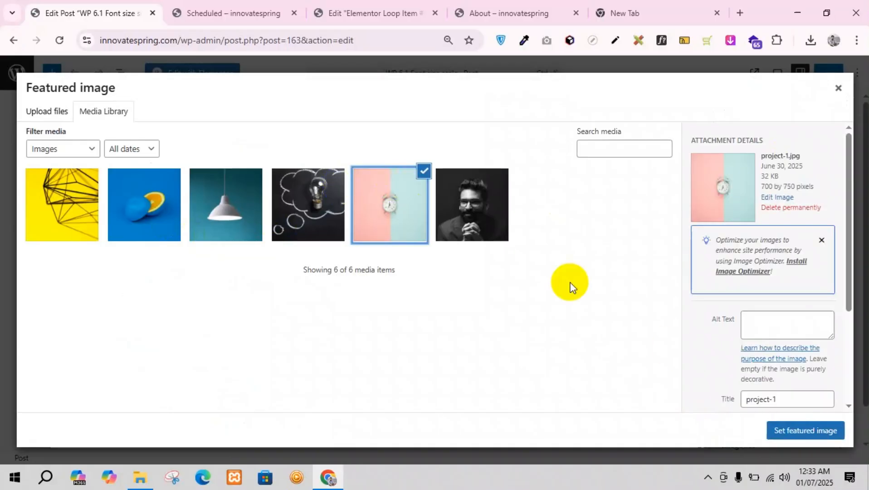
{"action": "left_click", "coordinate": [774, 423]}
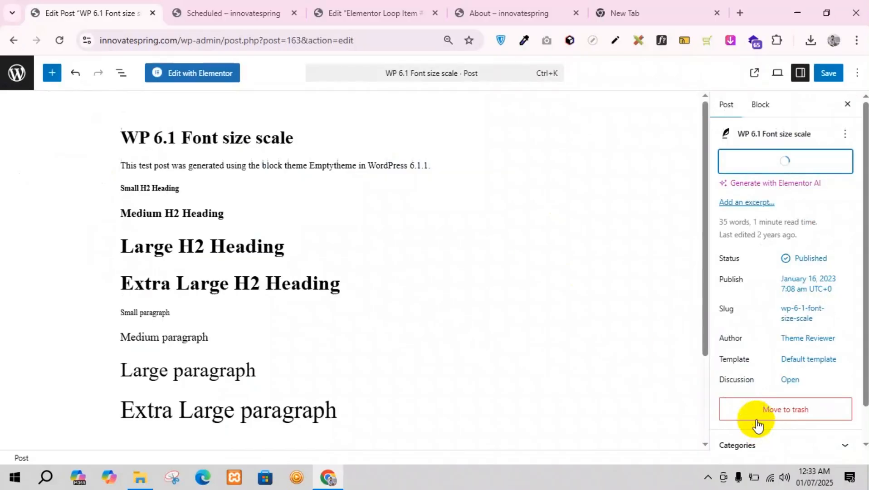
{"action": "left_click", "coordinate": [824, 73]}
Step: Edit the "WP 6.1 spacing presets" post to use project-2.jpg as its featured image, and save it
{"action": "left_click", "coordinate": [14, 78]}
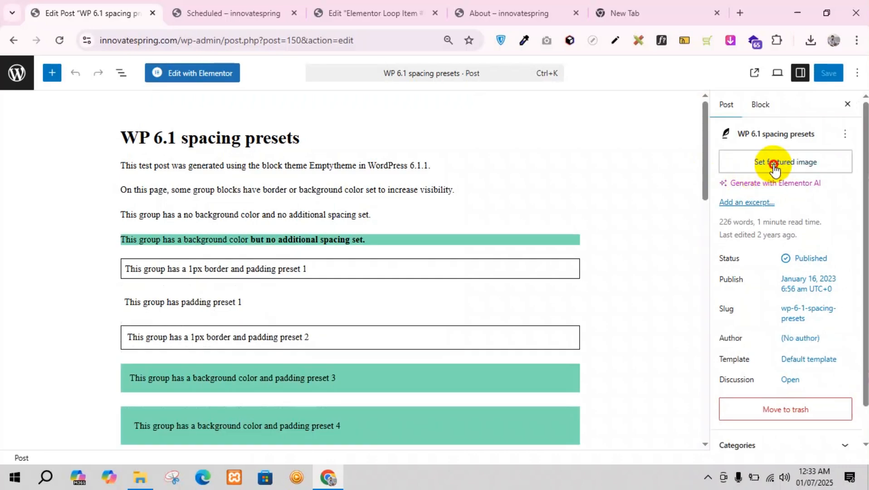
{"action": "left_click", "coordinate": [773, 164]}
{"action": "left_click", "coordinate": [324, 229]}
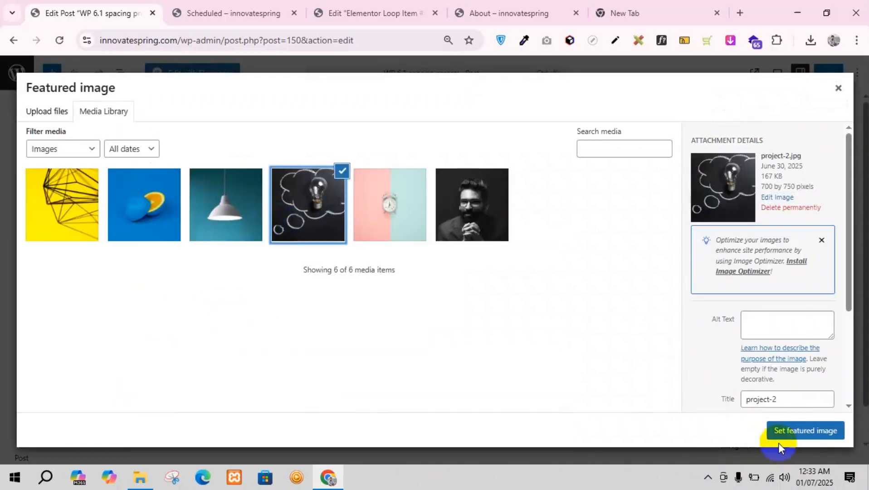
{"action": "left_click", "coordinate": [792, 431]}
{"action": "left_click", "coordinate": [823, 73]}
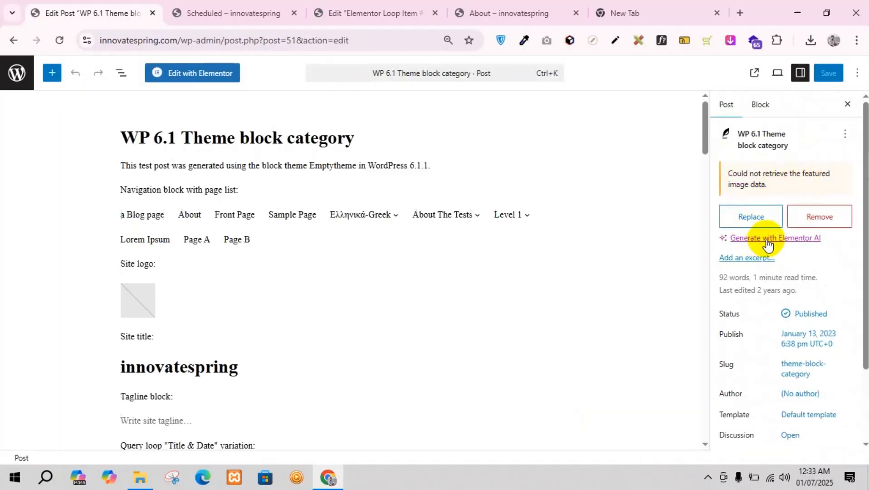
Step: Replace the missing featured image of the "WP 6.1 Theme block category" post with project-5.jpg, and save the post
{"action": "scroll", "coordinate": [753, 230], "scroll_direction": "down", "scroll_amount": 2}
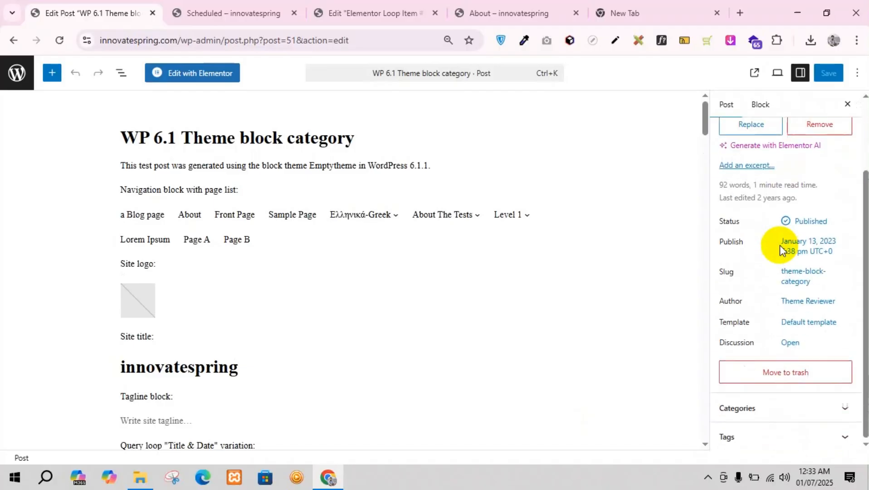
{"action": "scroll", "coordinate": [780, 254], "scroll_direction": "up", "scroll_amount": 2}
{"action": "left_click", "coordinate": [744, 226]}
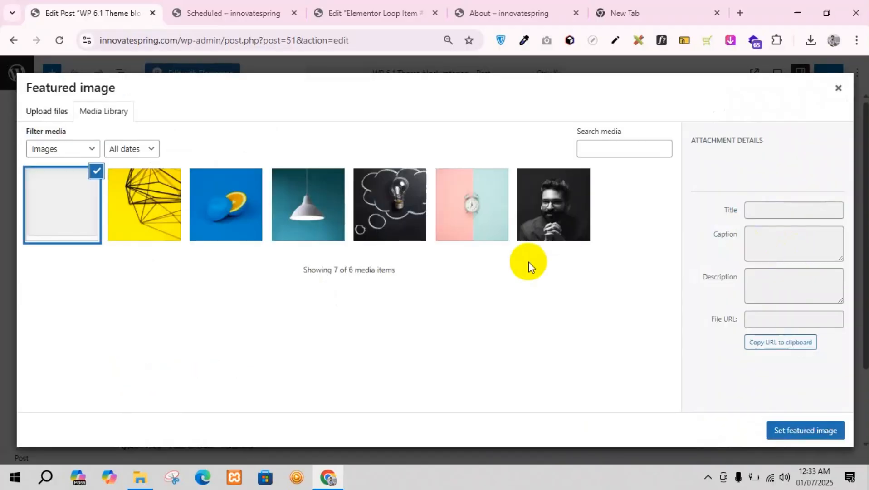
{"action": "left_click", "coordinate": [254, 221]}
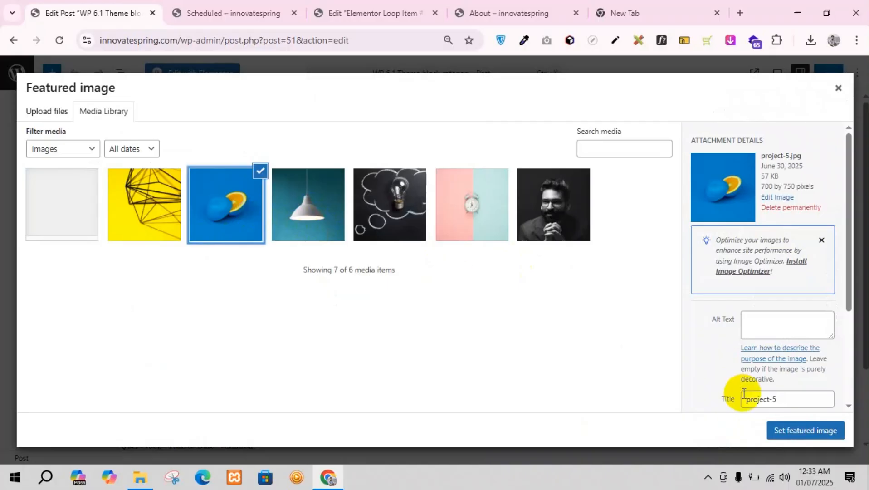
{"action": "left_click", "coordinate": [321, 214]}
{"action": "left_click", "coordinate": [258, 208]}
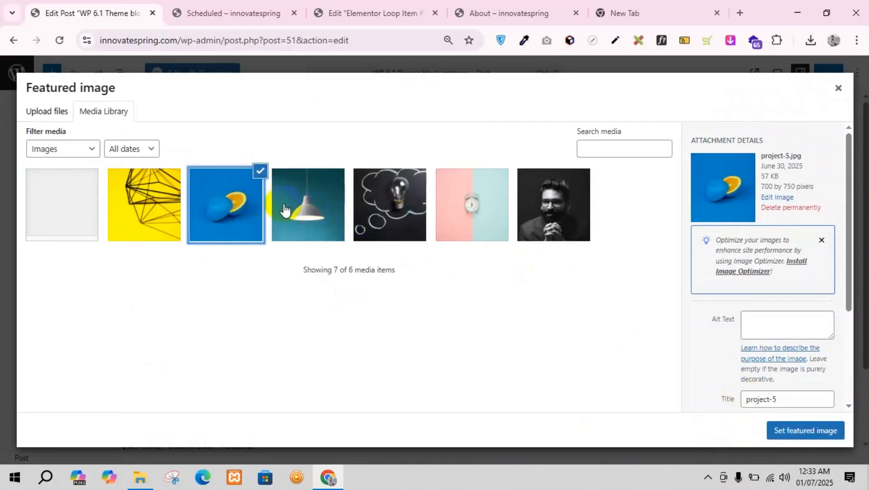
{"action": "left_click", "coordinate": [317, 214]}
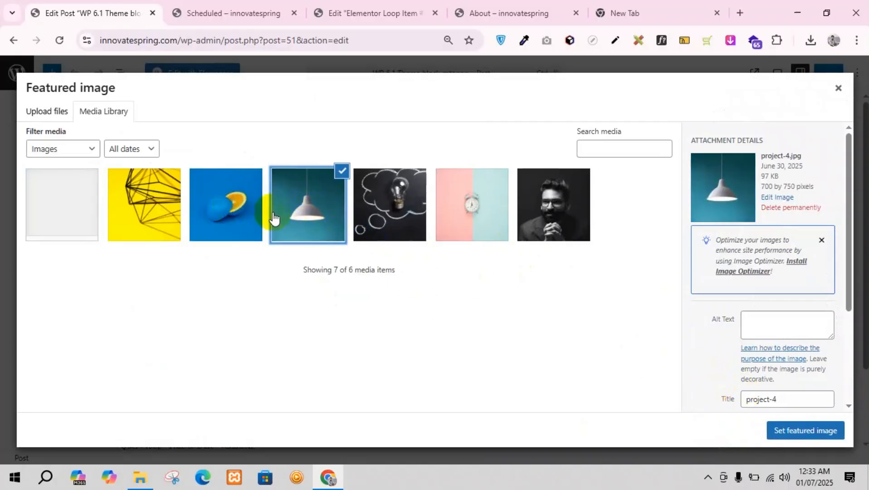
{"action": "left_click", "coordinate": [256, 215]}
{"action": "left_click", "coordinate": [797, 436]}
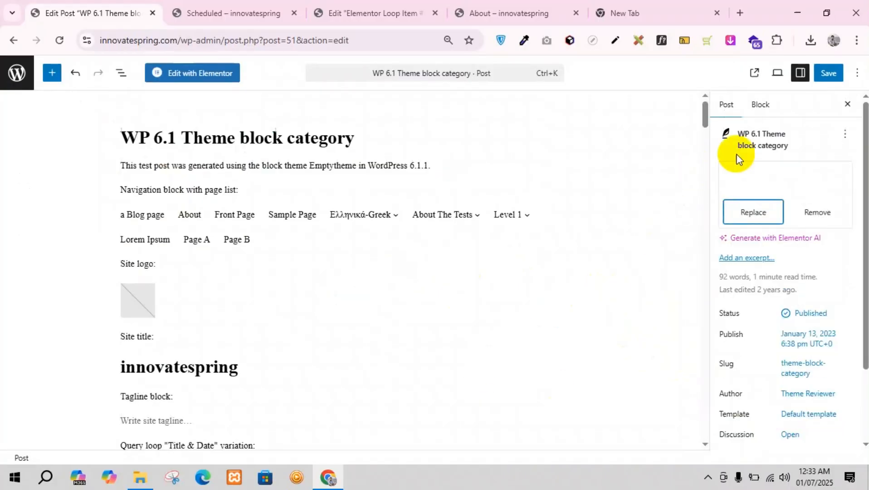
{"action": "left_click", "coordinate": [823, 74]}
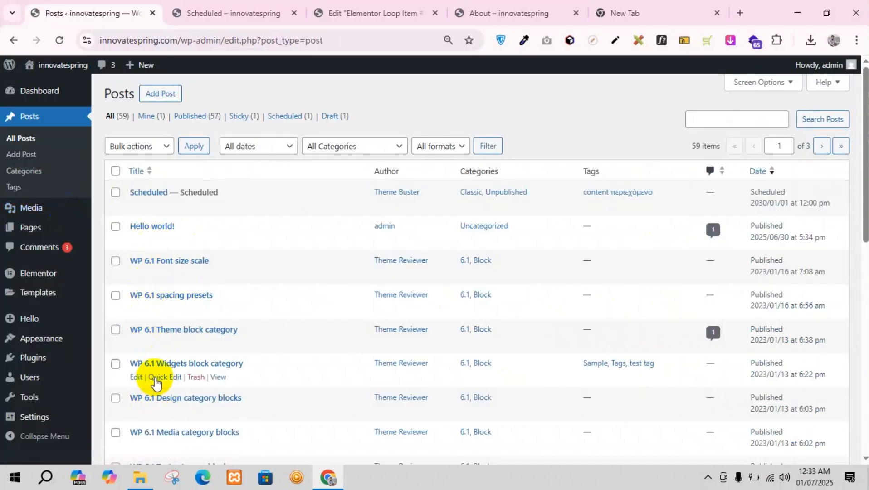
Step: Edit the "WP 6.1 Widgets block category" post to use project-6.jpg as its featured image, and save it
{"action": "left_click", "coordinate": [135, 377]}
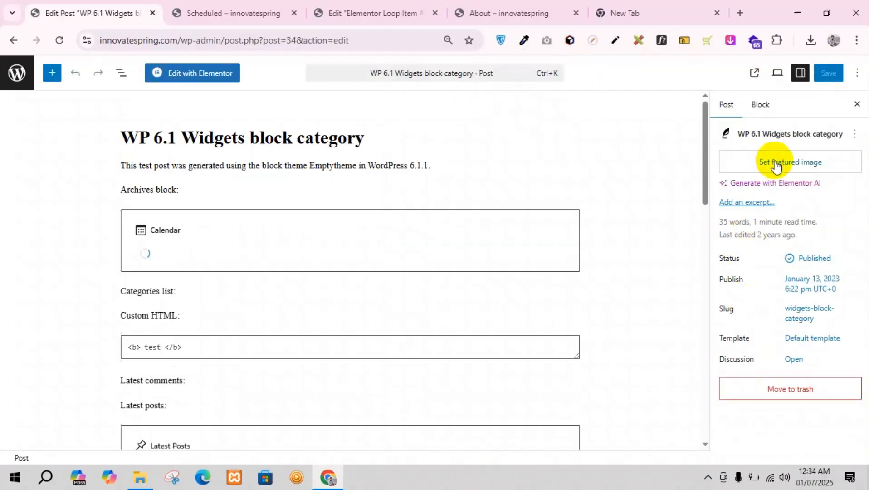
{"action": "left_click", "coordinate": [775, 162]}
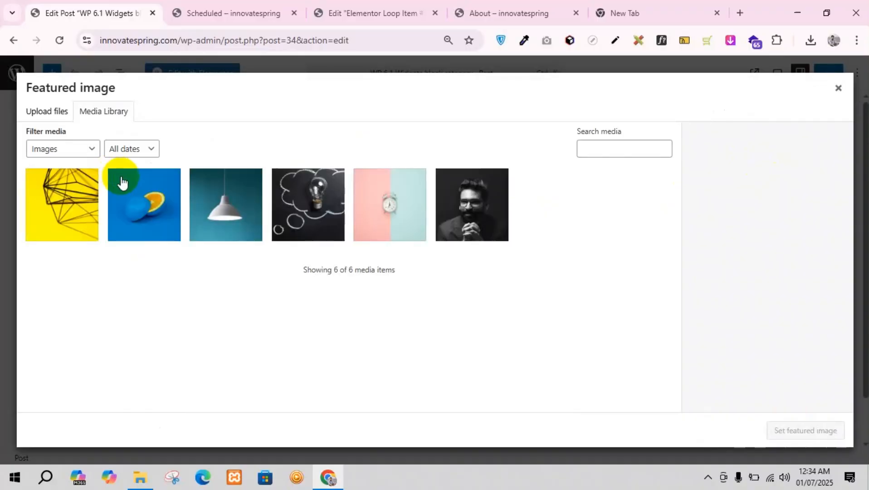
{"action": "left_click", "coordinate": [58, 203]}
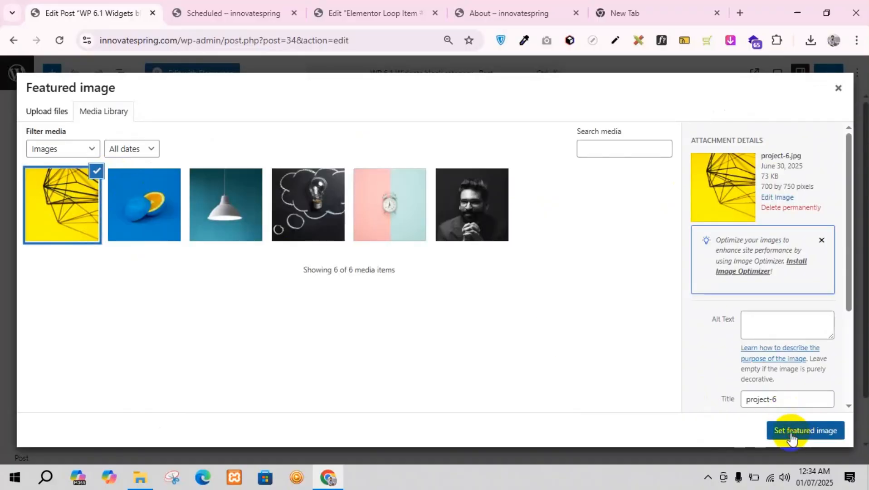
{"action": "left_click", "coordinate": [791, 437]}
{"action": "left_click", "coordinate": [830, 76]}
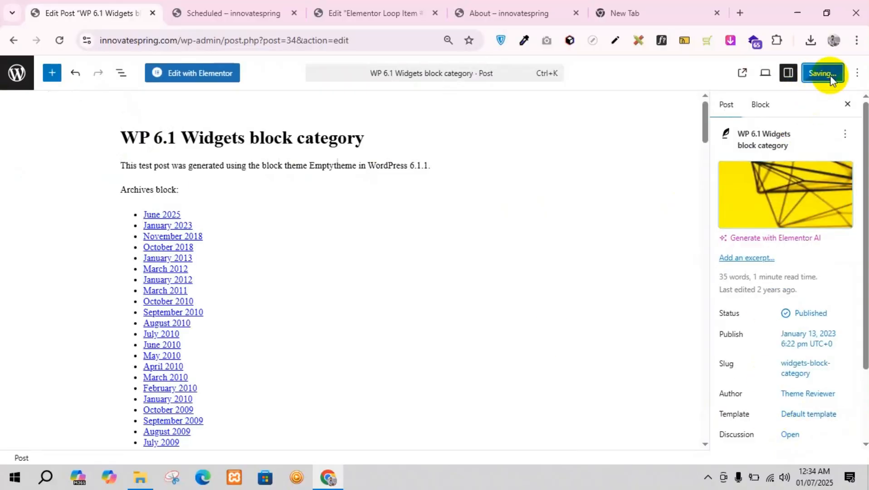
Step: Edit the "WP 6.1 Design category blocks" post to use project-5.jpg as its featured image, and save it
{"action": "left_click", "coordinate": [10, 76]}
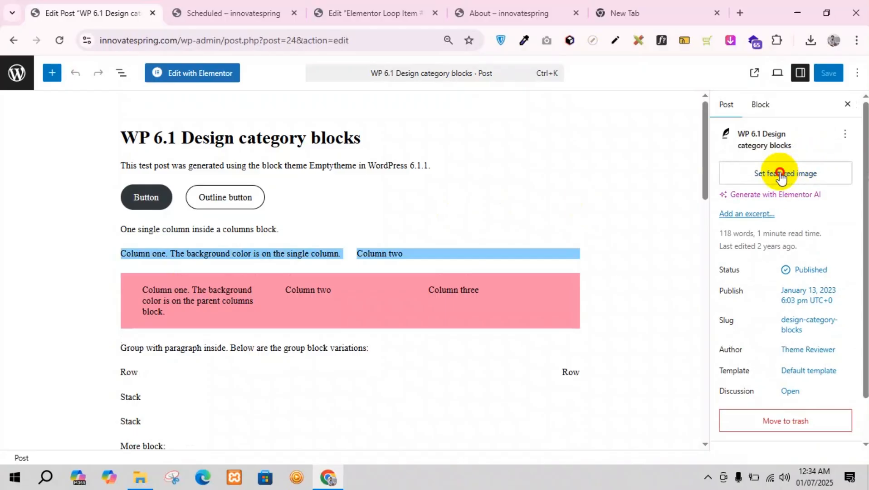
{"action": "left_click", "coordinate": [780, 177]}
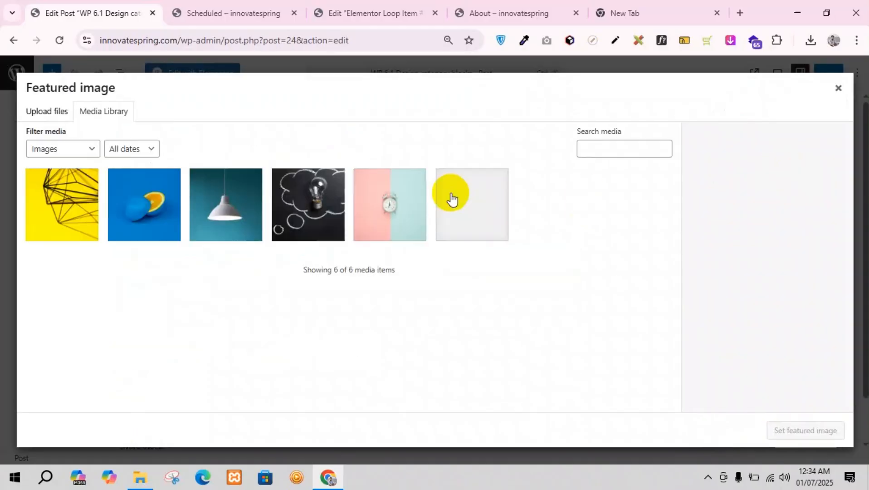
{"action": "left_click", "coordinate": [177, 213]}
{"action": "left_click", "coordinate": [798, 435]}
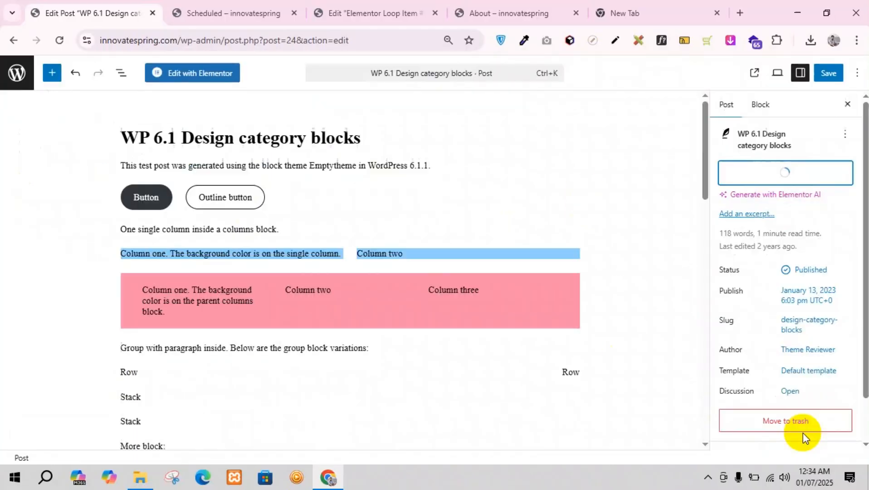
{"action": "left_click", "coordinate": [819, 74]}
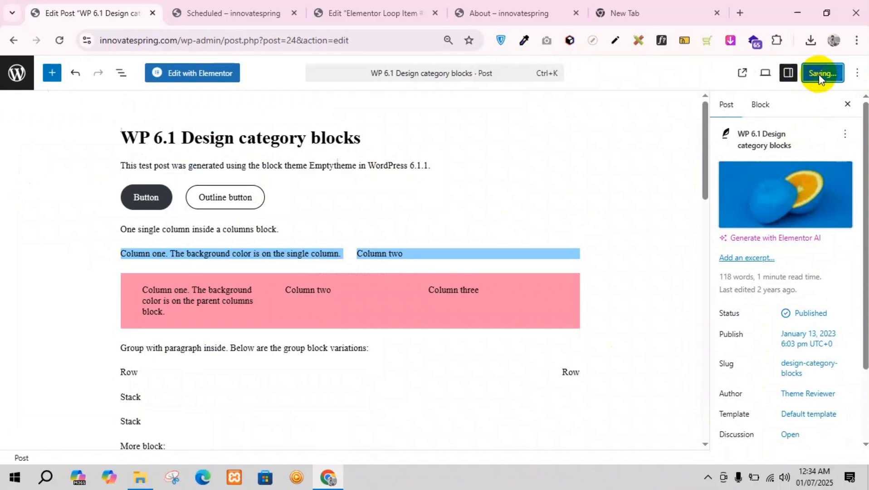
Step: Reload the About page preview and examine the featured images, titles and post details across both rows of the loop grid
{"action": "left_click", "coordinate": [202, 4]}
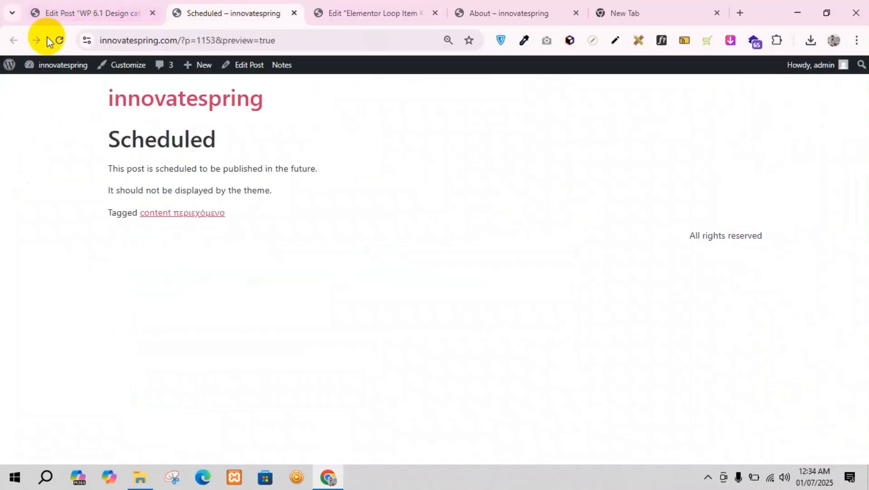
{"action": "left_click", "coordinate": [472, 11]}
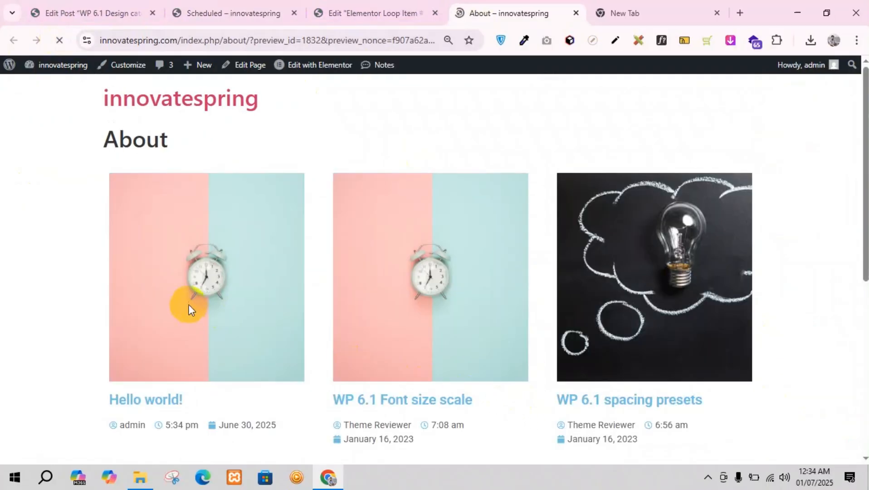
{"action": "scroll", "coordinate": [189, 307], "scroll_direction": "down", "scroll_amount": 5}
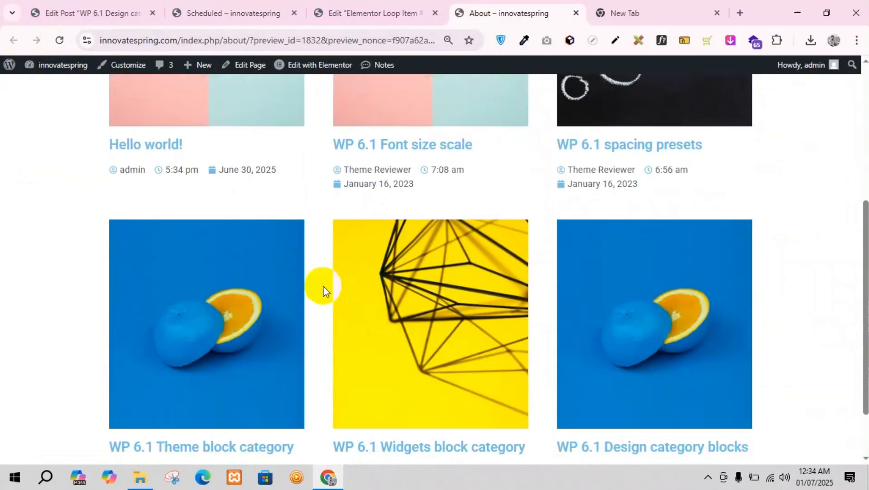
{"action": "scroll", "coordinate": [324, 285], "scroll_direction": "down", "scroll_amount": 2}
{"action": "scroll", "coordinate": [572, 304], "scroll_direction": "up", "scroll_amount": 5}
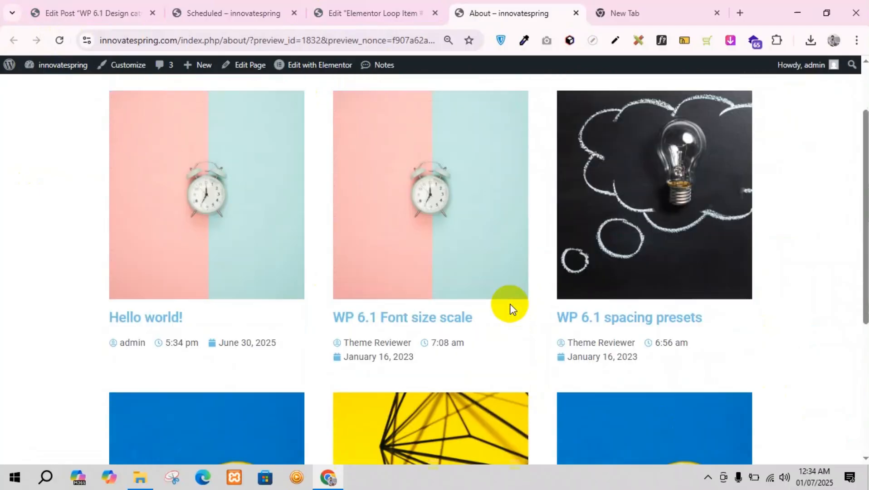
{"action": "scroll", "coordinate": [377, 268], "scroll_direction": "down", "scroll_amount": 5}
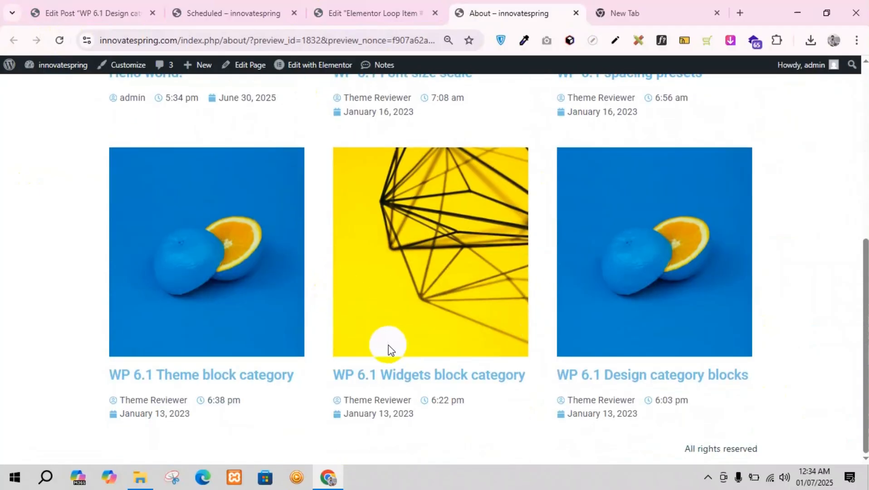
{"action": "scroll", "coordinate": [577, 306], "scroll_direction": "up", "scroll_amount": 5}
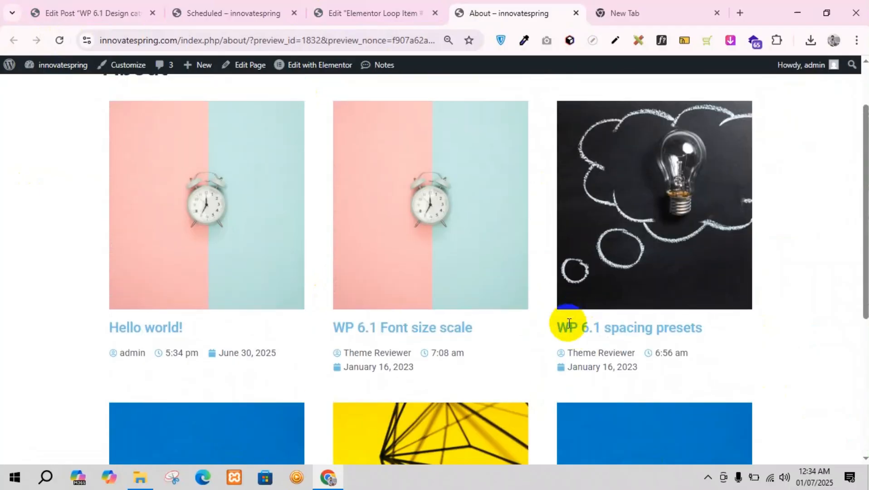
{"action": "scroll", "coordinate": [609, 284], "scroll_direction": "down", "scroll_amount": 5}
{"action": "scroll", "coordinate": [480, 331], "scroll_direction": "up", "scroll_amount": 5}
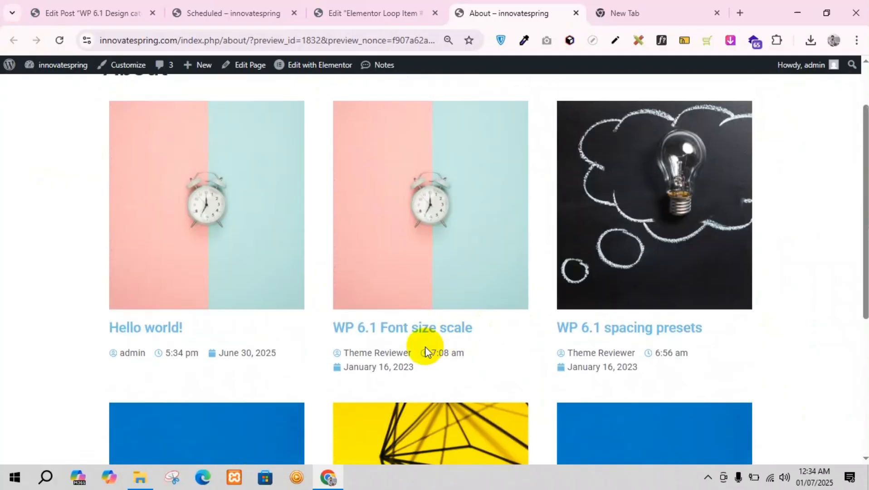
Step: Find the "WP 6.1 Font size scale" post in the Posts list and open it for editing
{"action": "left_click_drag", "start_coordinate": [342, 333], "coordinate": [507, 325]}
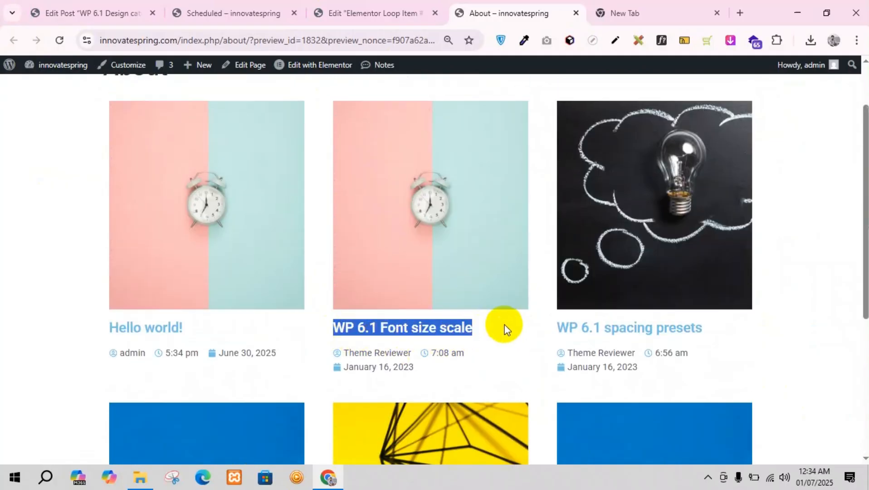
{"action": "left_click", "coordinate": [144, 7]}
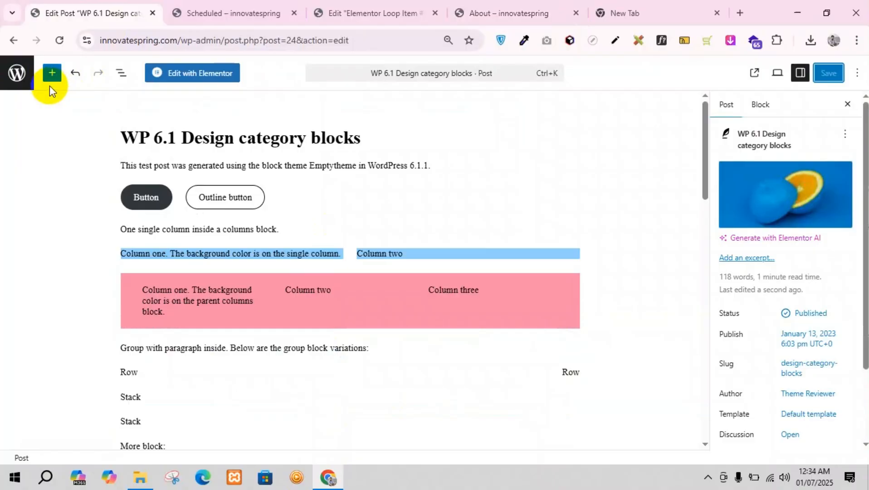
{"action": "left_click", "coordinate": [23, 79]}
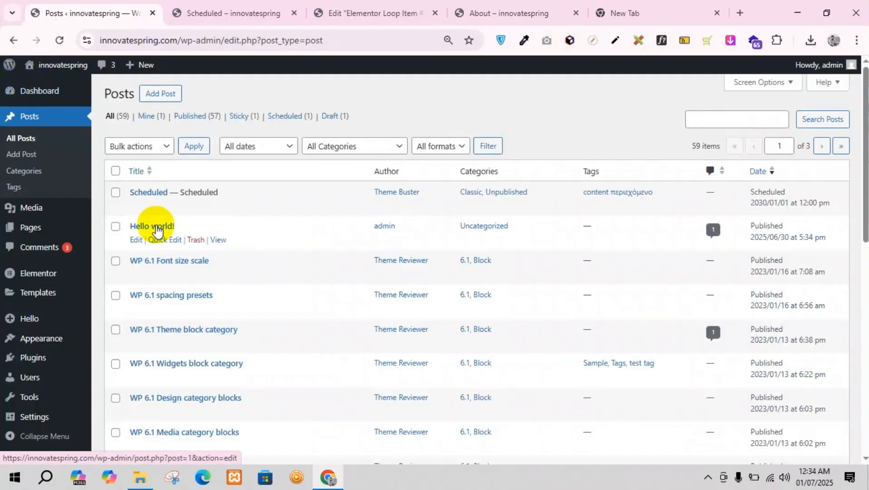
{"action": "key", "text": "ctrl+f"}
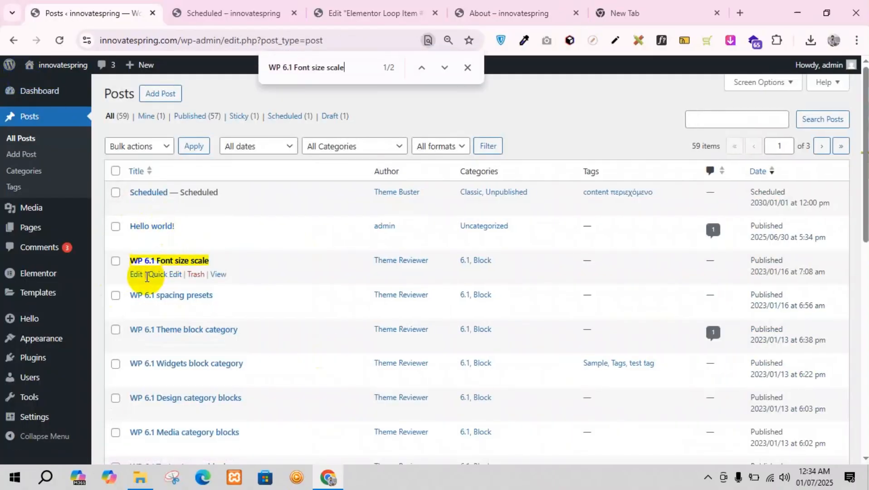
{"action": "left_click", "coordinate": [137, 276]}
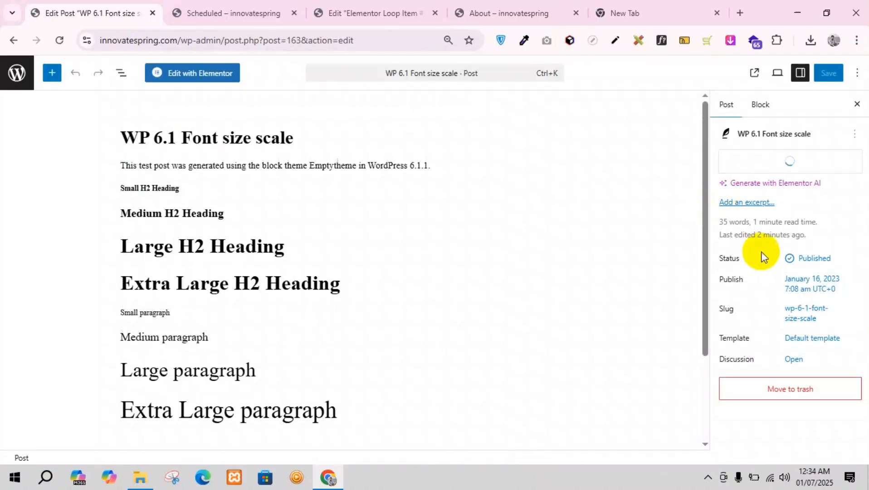
Step: Replace the post's featured image with the black-and-white portrait of the man in glasses, and save the post
{"action": "mouse_move", "coordinate": [768, 184]}
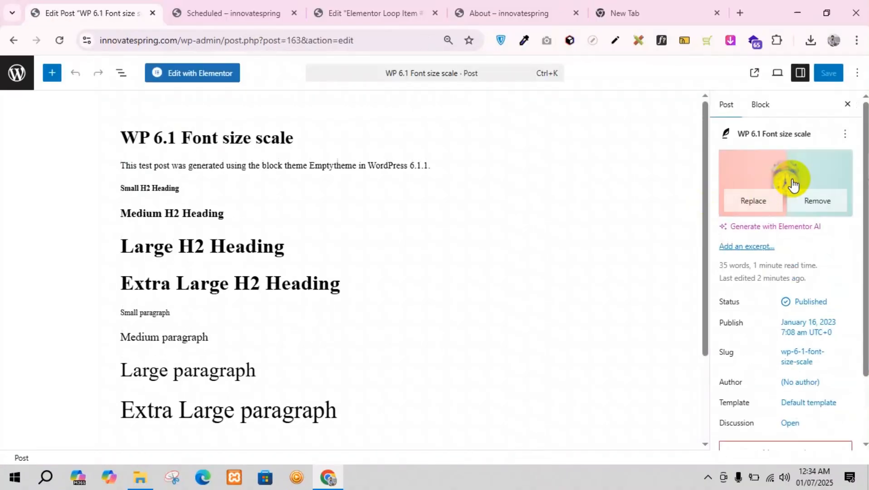
{"action": "left_click", "coordinate": [753, 201]}
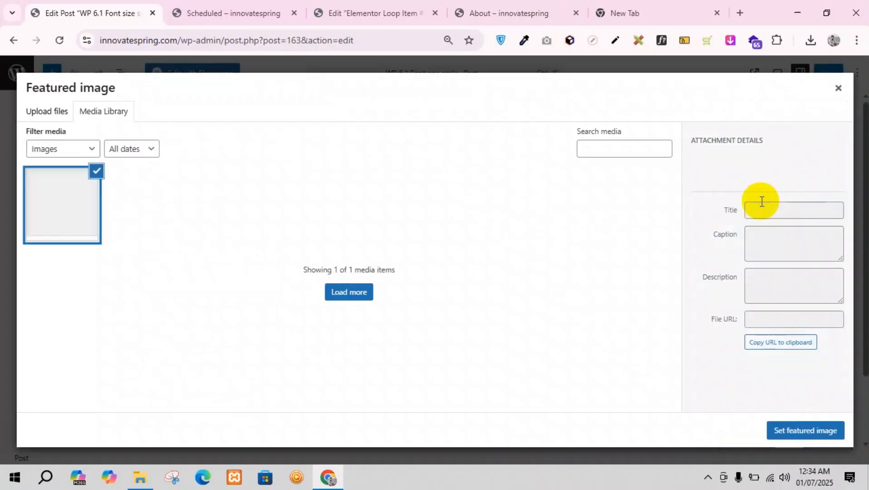
{"action": "left_click", "coordinate": [454, 195]}
{"action": "left_click", "coordinate": [782, 433]}
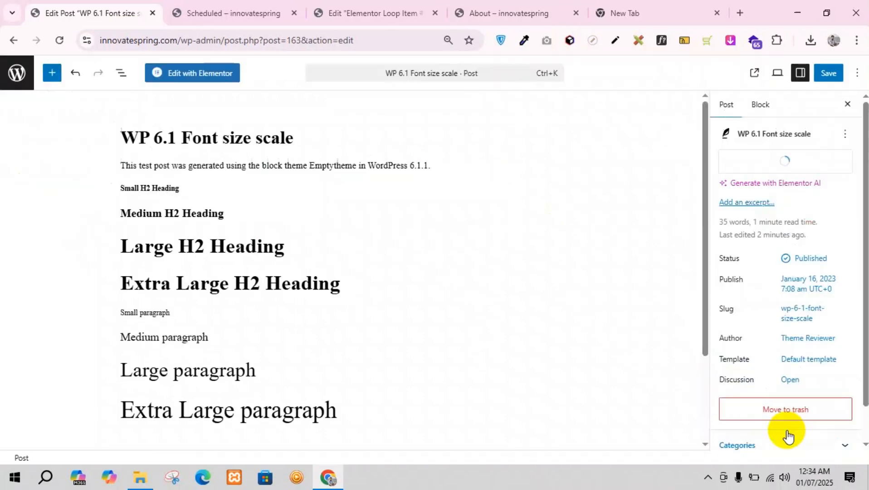
{"action": "left_click", "coordinate": [828, 73]}
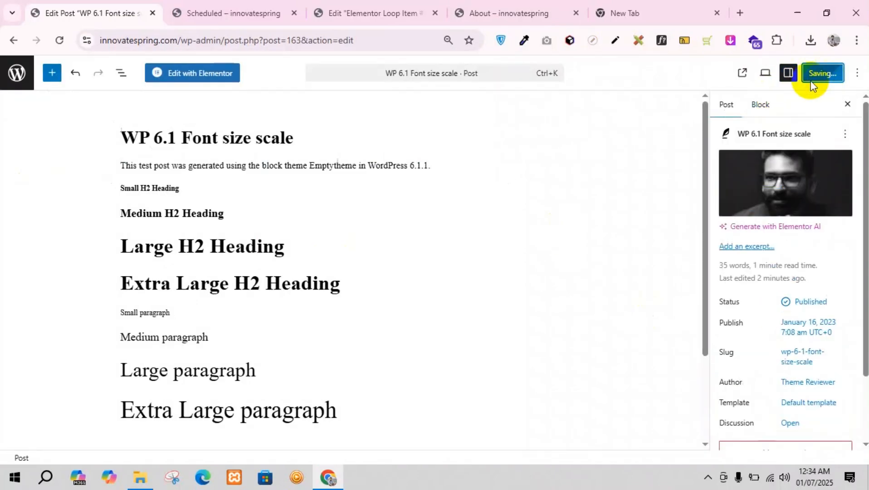
Step: Reload the About page preview and check the featured images in both rows of the loop grid
{"action": "left_click", "coordinate": [487, 13]}
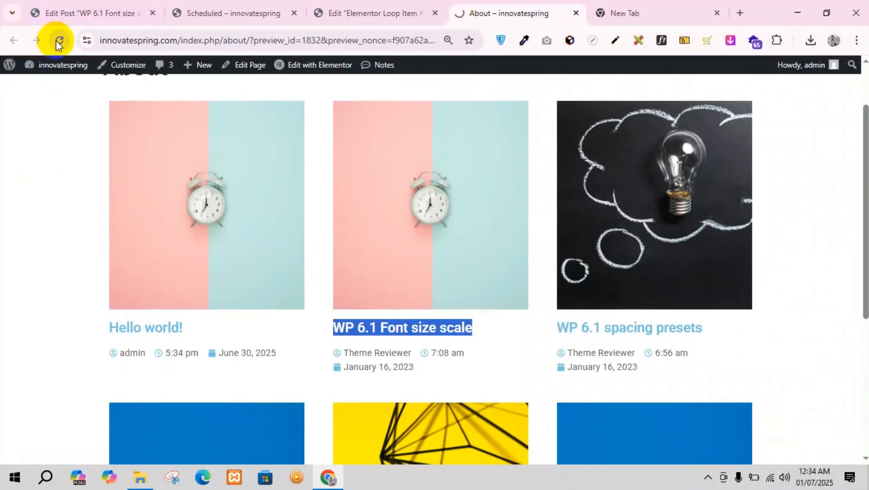
{"action": "left_click", "coordinate": [57, 41]}
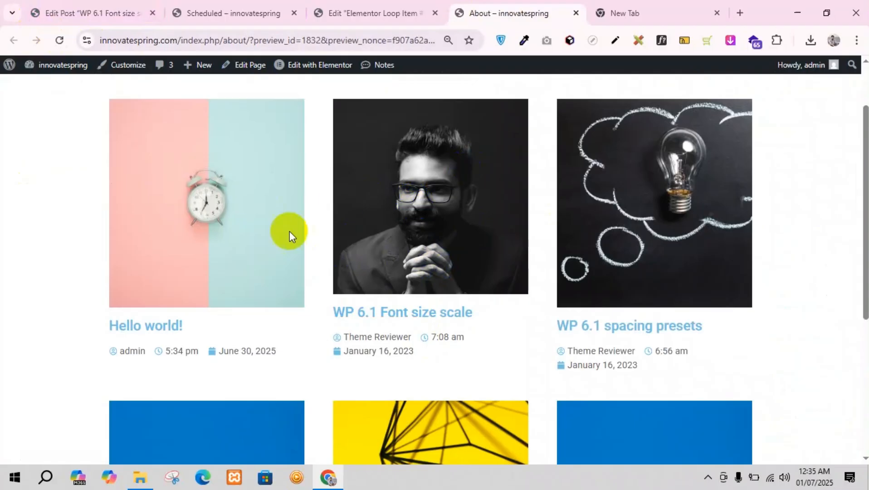
{"action": "scroll", "coordinate": [171, 243], "scroll_direction": "down", "scroll_amount": 5}
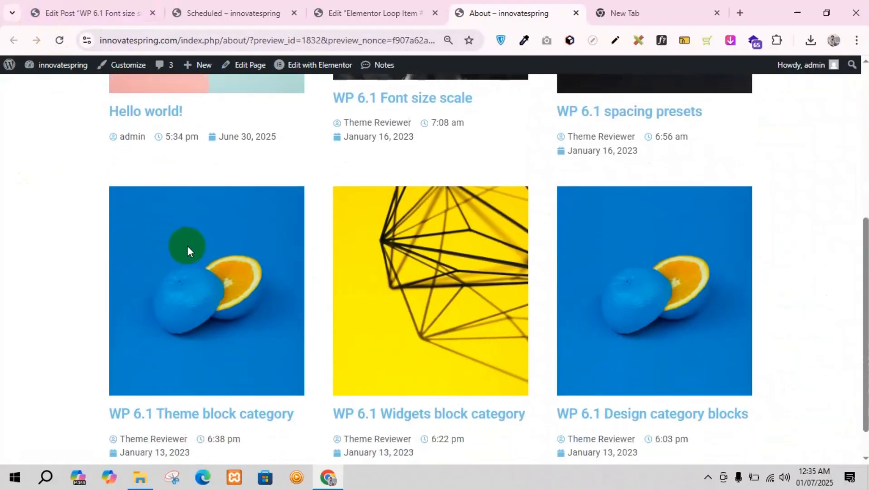
{"action": "scroll", "coordinate": [576, 262], "scroll_direction": "up", "scroll_amount": 5}
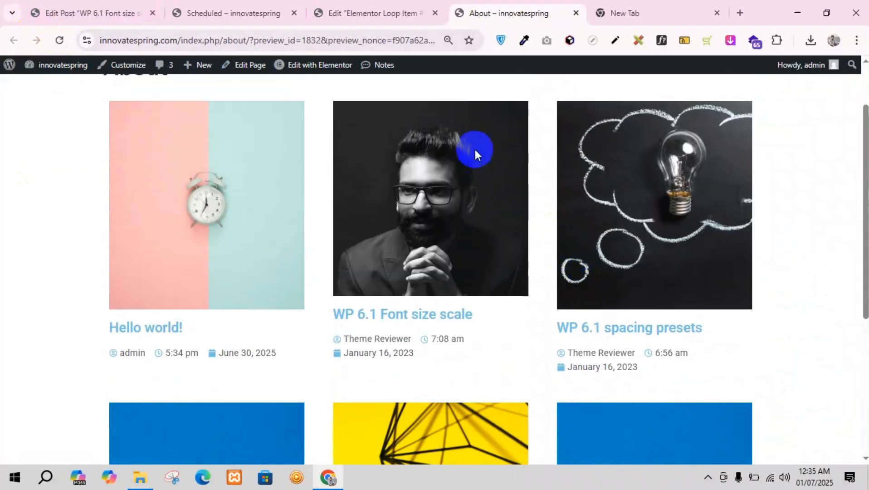
Step: Compare the loop item template's title, excerpt and post info with the "Hello world!" card in the About preview
{"action": "left_click", "coordinate": [363, 13]}
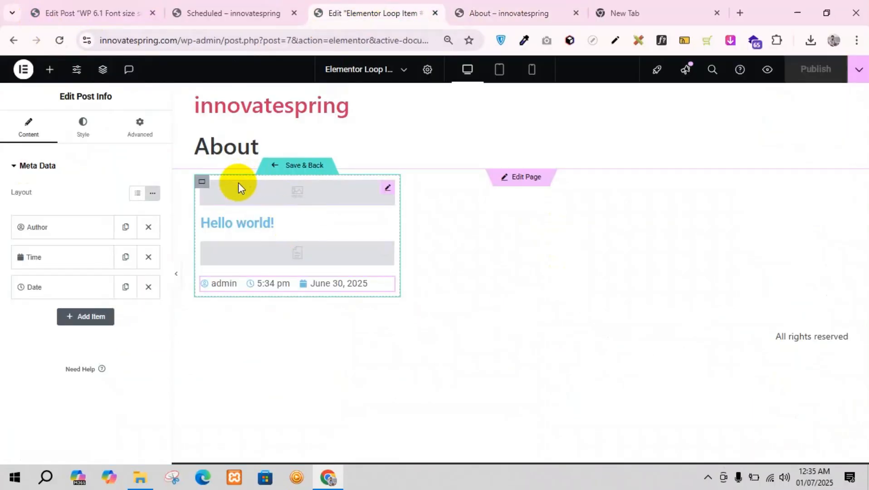
{"action": "left_click", "coordinate": [499, 13]}
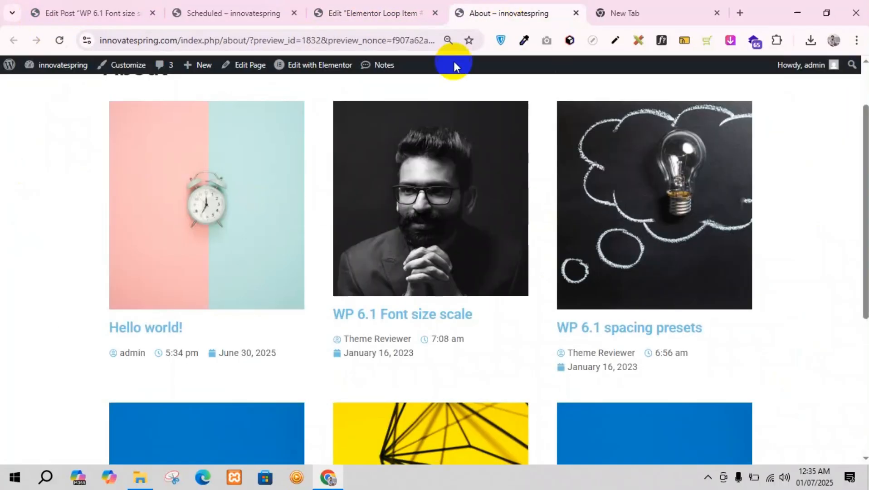
{"action": "left_click", "coordinate": [401, 9]}
{"action": "left_click", "coordinate": [526, 6]}
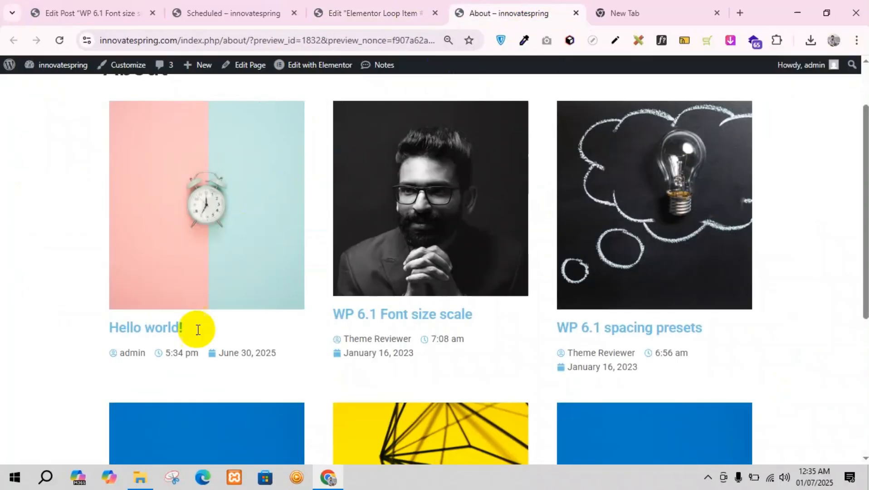
{"action": "left_click_drag", "start_coordinate": [110, 328], "coordinate": [193, 320]}
{"action": "left_click", "coordinate": [372, 13]}
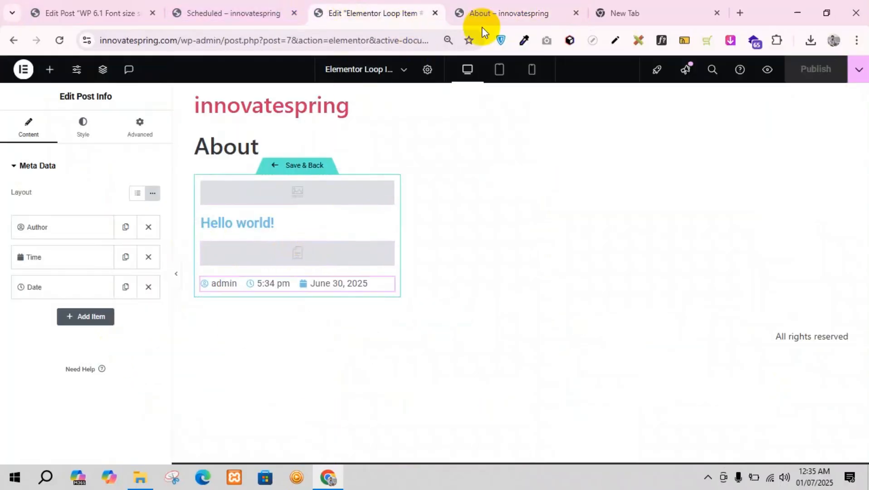
{"action": "left_click", "coordinate": [508, 6]}
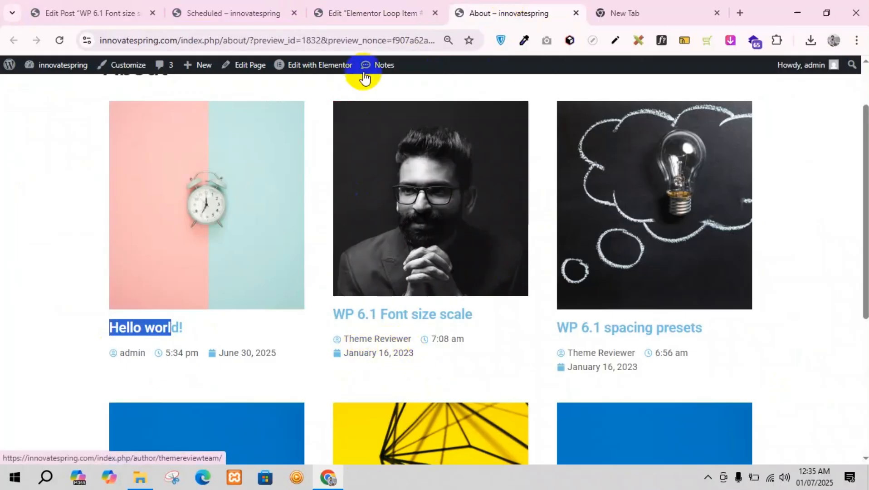
Step: In the loop item template, set the Post Excerpt length to 15, apply it to post content, and publish
{"action": "left_click", "coordinate": [377, 12]}
{"action": "left_click", "coordinate": [388, 249]}
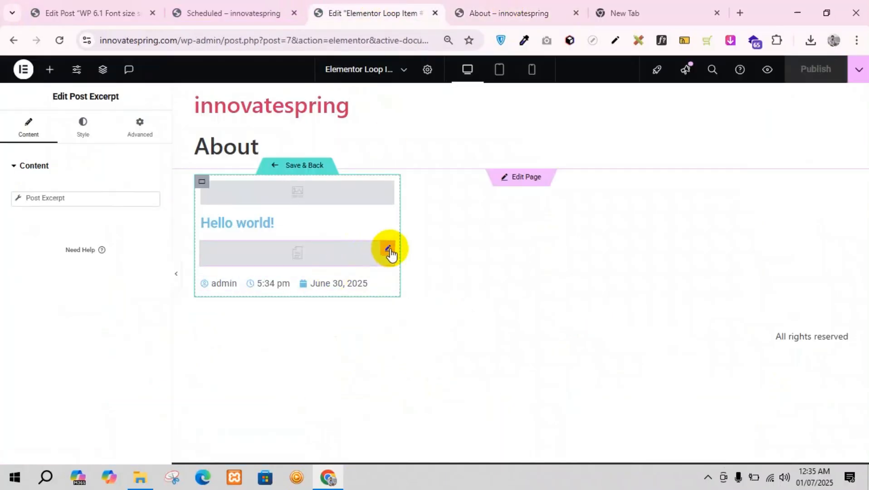
{"action": "left_click", "coordinate": [80, 201]}
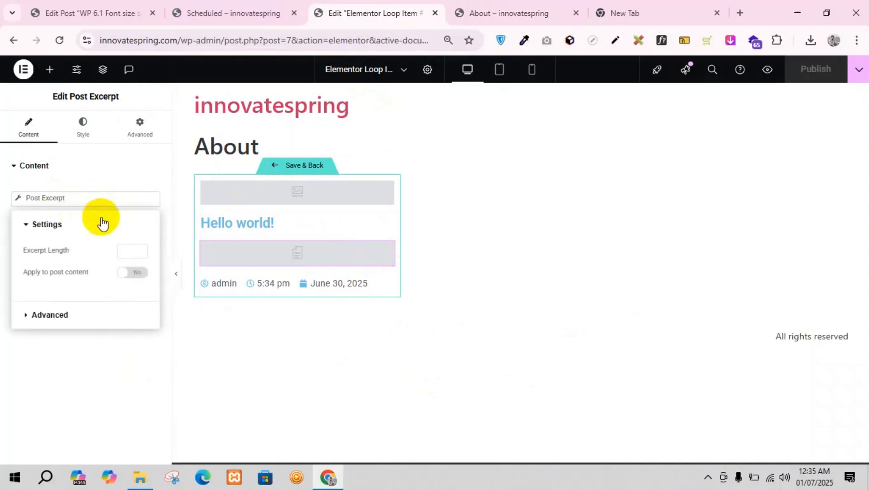
{"action": "left_click", "coordinate": [131, 252]}
{"action": "type", "text": "15"}
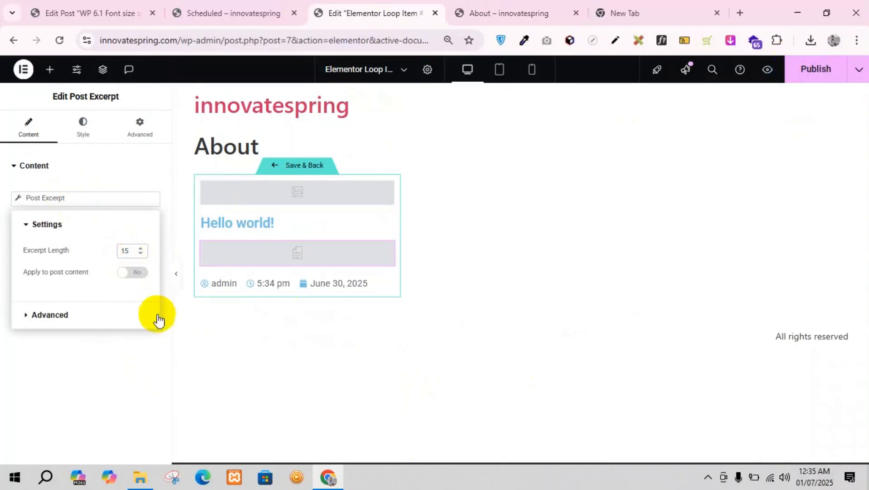
{"action": "left_click", "coordinate": [136, 274]}
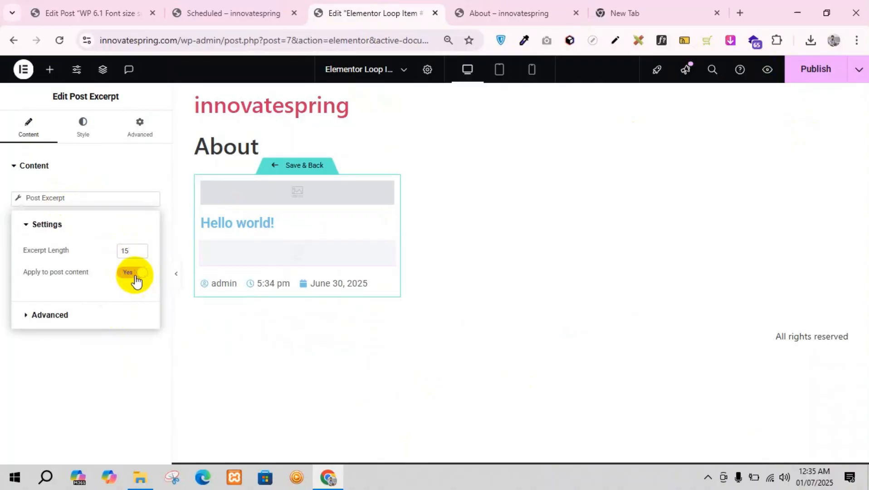
{"action": "left_click", "coordinate": [805, 77]}
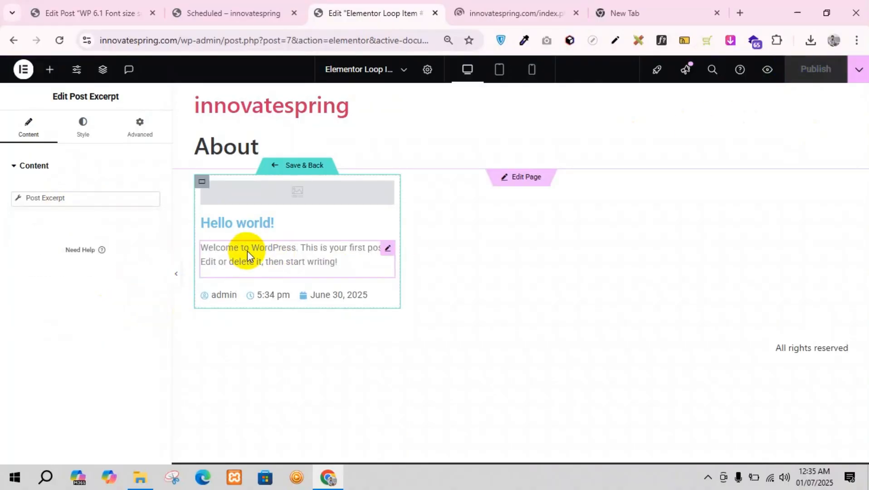
Step: Examine the post excerpts in the first row of the About page preview
{"action": "left_click", "coordinate": [551, 11]}
{"action": "scroll", "coordinate": [409, 353], "scroll_direction": "down", "scroll_amount": 3}
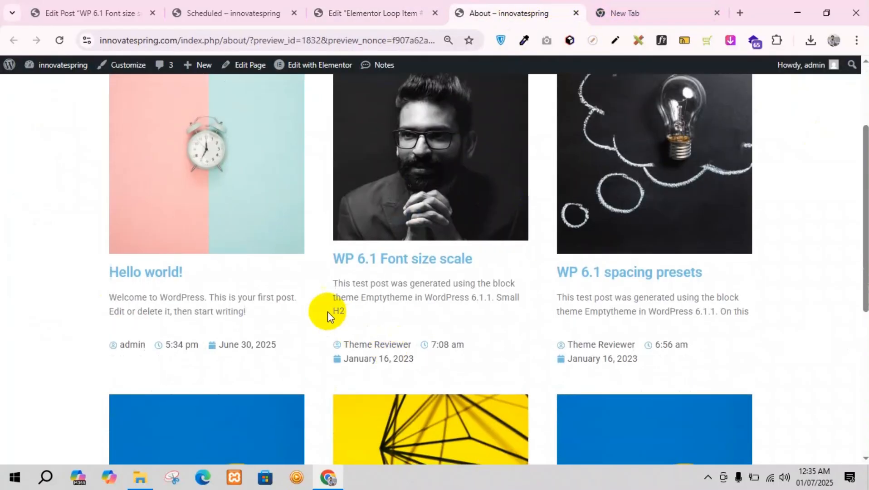
{"action": "left_click_drag", "start_coordinate": [345, 285], "coordinate": [747, 308]}
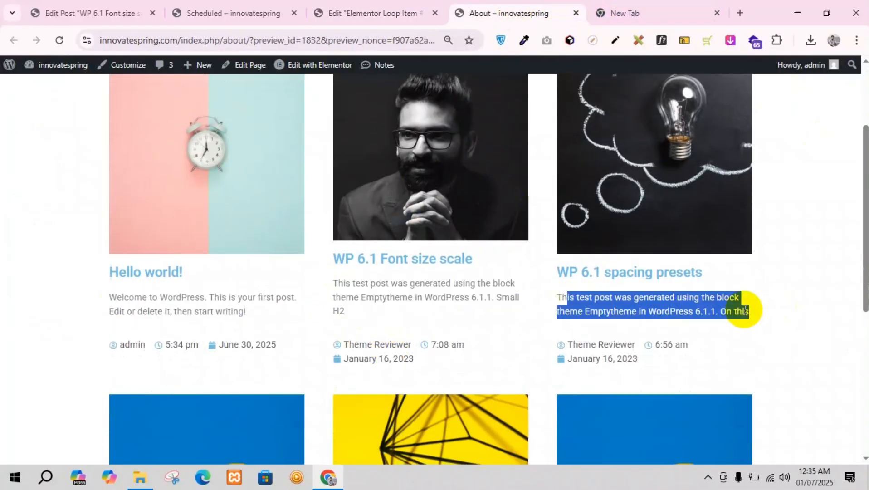
{"action": "left_click", "coordinate": [516, 239]}
Step: Compare the opening paragraph of the "WP 6.1 Font size scale" post with the excerpts across the About page's loop grid
{"action": "left_click", "coordinate": [141, 10]}
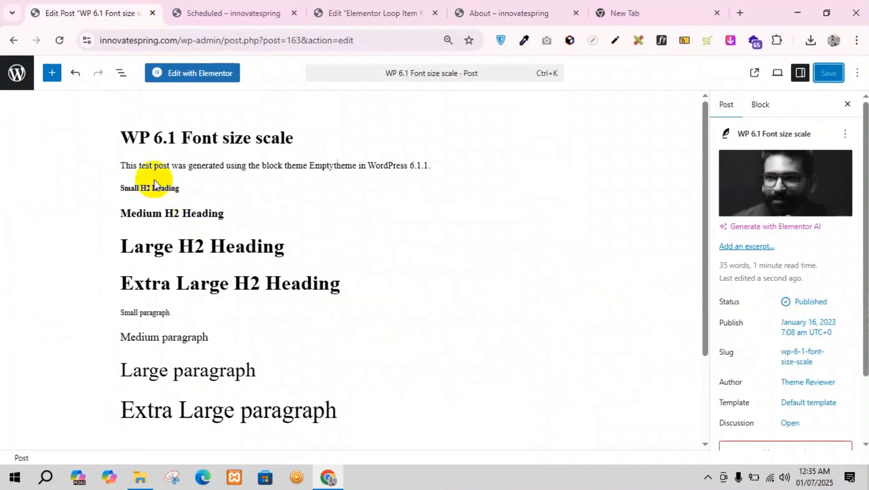
{"action": "left_click_drag", "start_coordinate": [130, 164], "coordinate": [430, 163]}
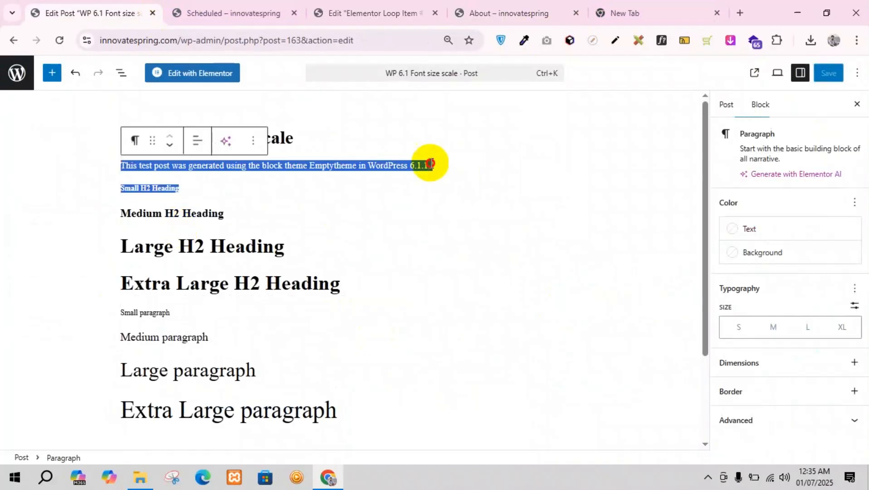
{"action": "left_click", "coordinate": [610, 9]}
{"action": "left_click", "coordinate": [500, 9]}
{"action": "scroll", "coordinate": [471, 236], "scroll_direction": "down", "scroll_amount": 5}
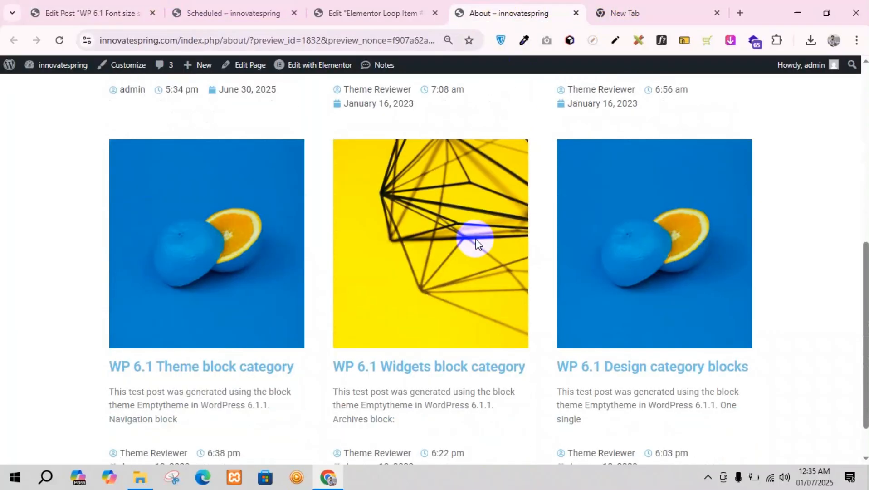
{"action": "scroll", "coordinate": [523, 276], "scroll_direction": "up", "scroll_amount": 3}
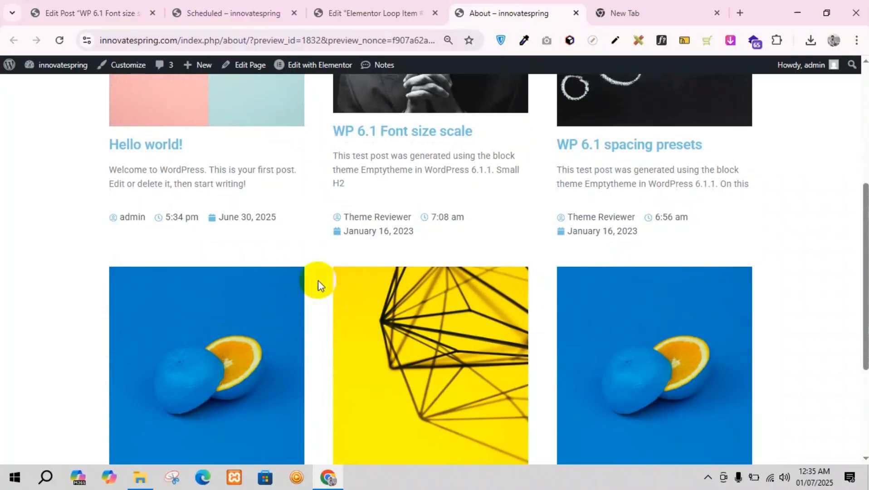
{"action": "scroll", "coordinate": [237, 236], "scroll_direction": "up", "scroll_amount": 3}
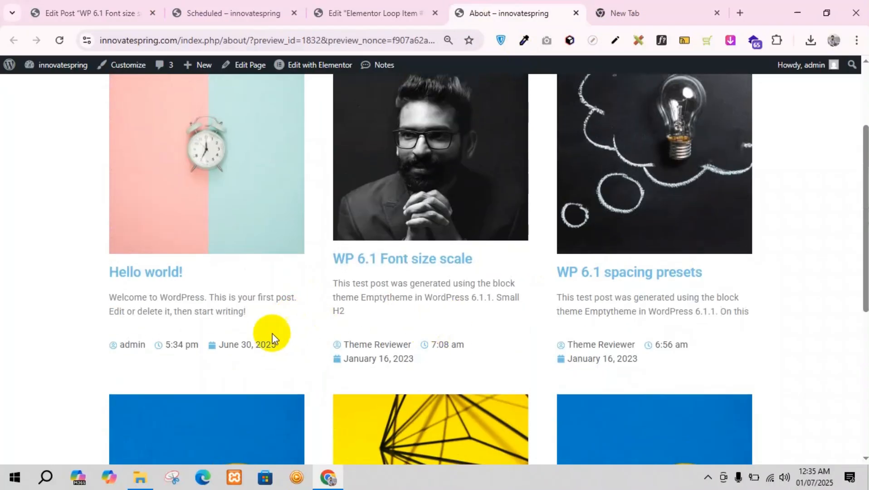
Step: Review the recommended post widgets and the Post Excerpt's basic and advanced settings in the loop item template
{"action": "left_click", "coordinate": [368, 6]}
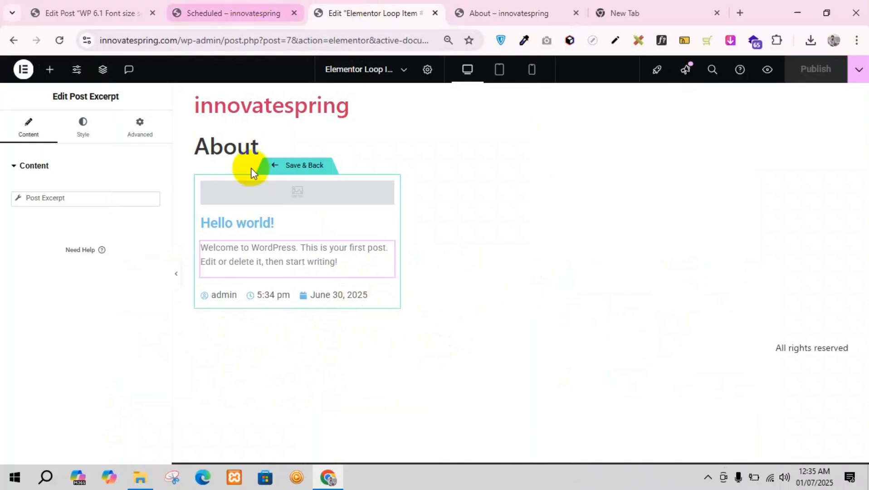
{"action": "left_click", "coordinate": [50, 69]}
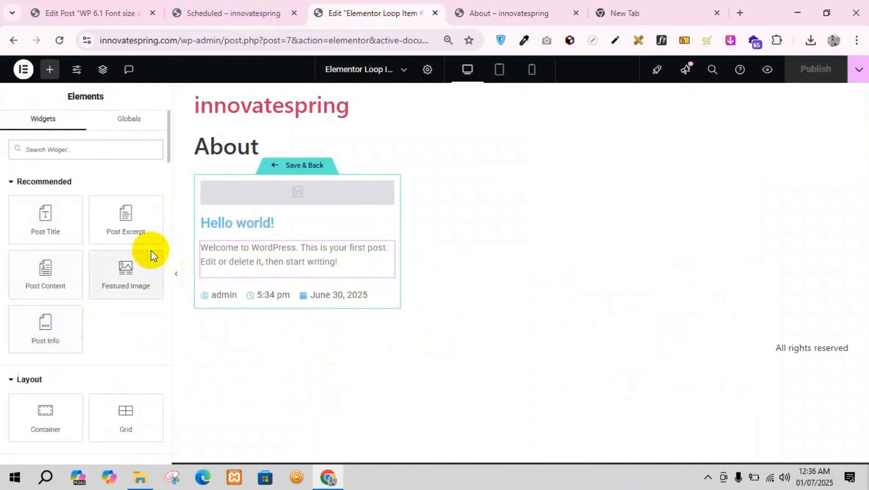
{"action": "left_click", "coordinate": [386, 249]}
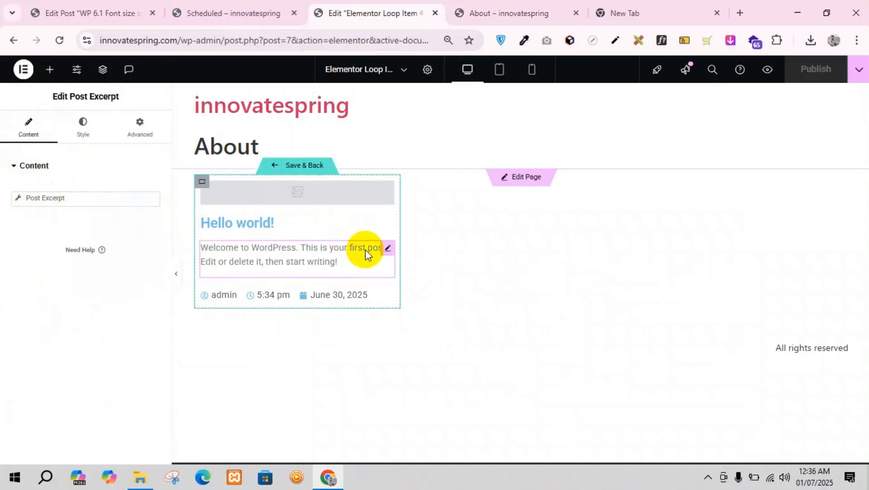
{"action": "left_click", "coordinate": [63, 199]}
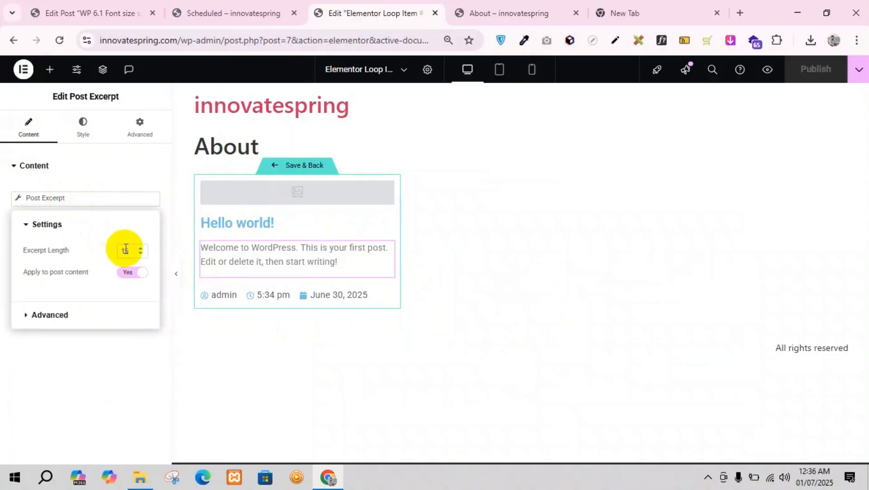
{"action": "left_click", "coordinate": [45, 316]}
{"action": "left_click", "coordinate": [31, 252]}
{"action": "left_click", "coordinate": [47, 226]}
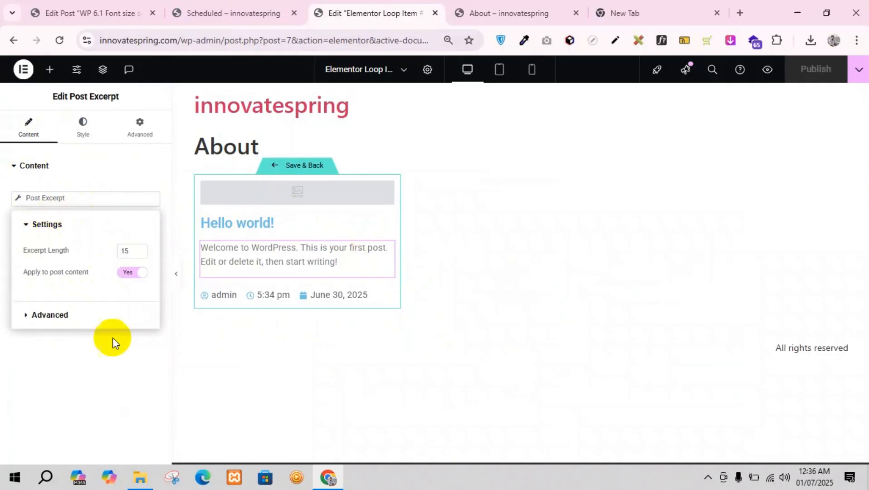
Step: Add a Button widget between the post excerpt and the post info in the loop item template
{"action": "left_click", "coordinate": [278, 355]}
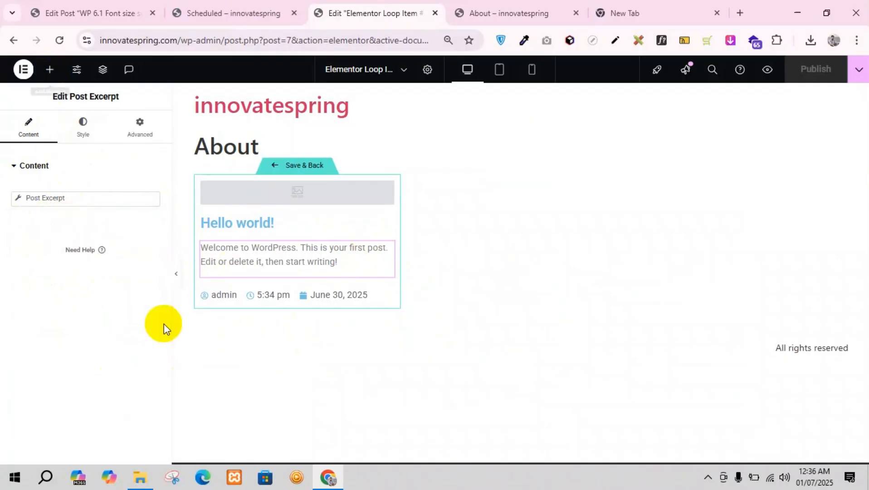
{"action": "left_click", "coordinate": [49, 69]}
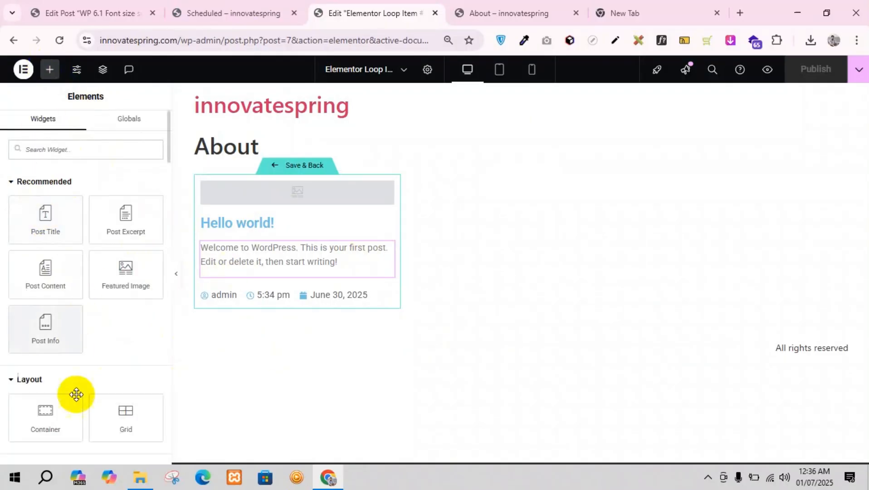
{"action": "scroll", "coordinate": [99, 363], "scroll_direction": "down", "scroll_amount": 5}
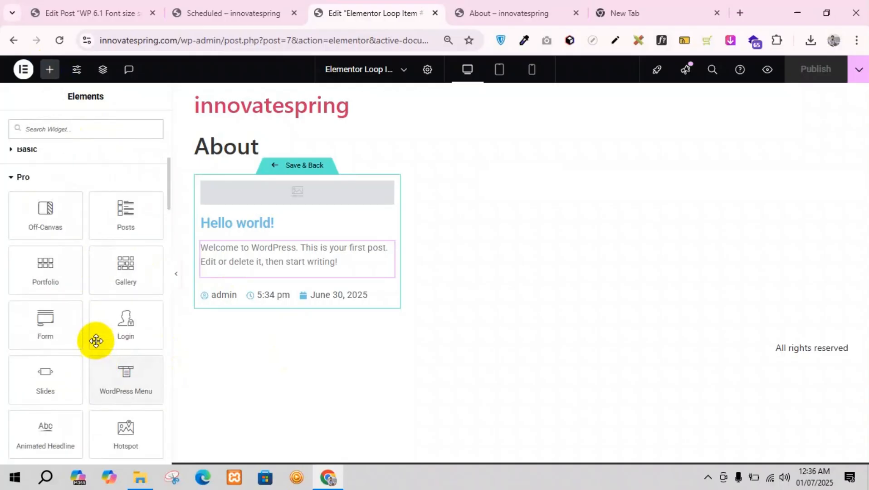
{"action": "type", "text": "butt"}
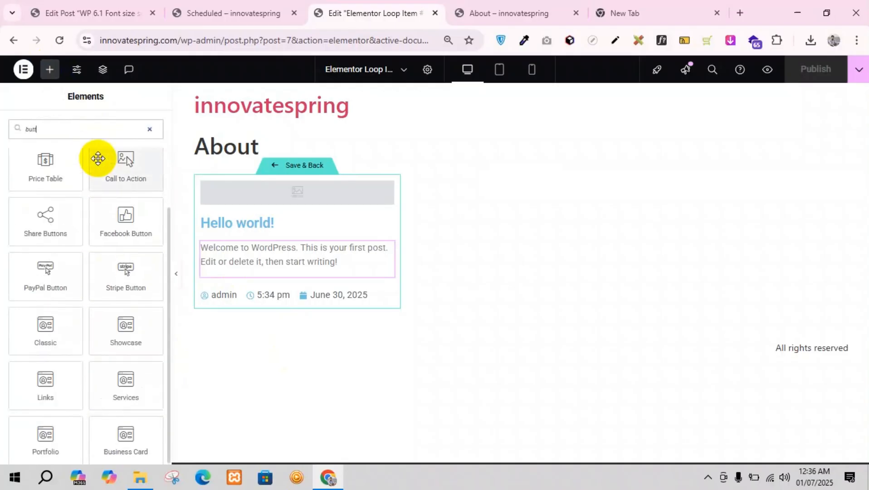
{"action": "scroll", "coordinate": [95, 177], "scroll_direction": "up", "scroll_amount": 3}
{"action": "left_click_drag", "start_coordinate": [77, 198], "coordinate": [283, 294]}
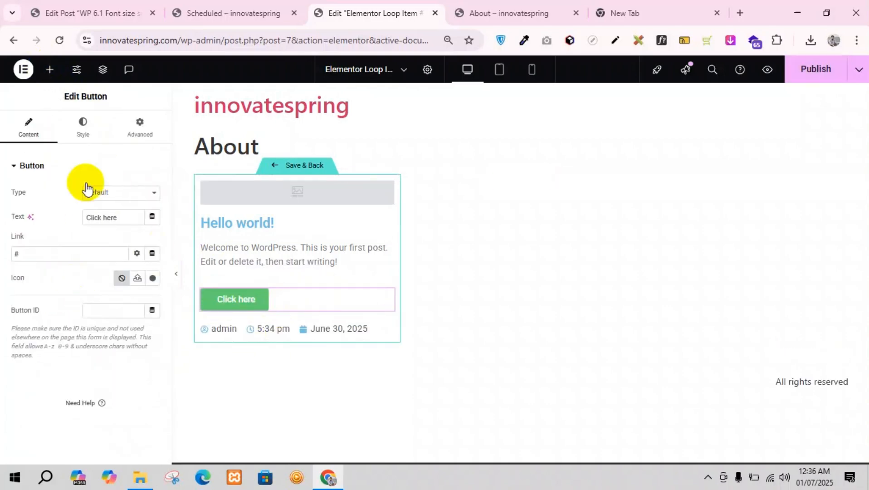
Step: Set the button's text to "Read more" and link it dynamically to the Post URL
{"action": "left_click", "coordinate": [83, 144]}
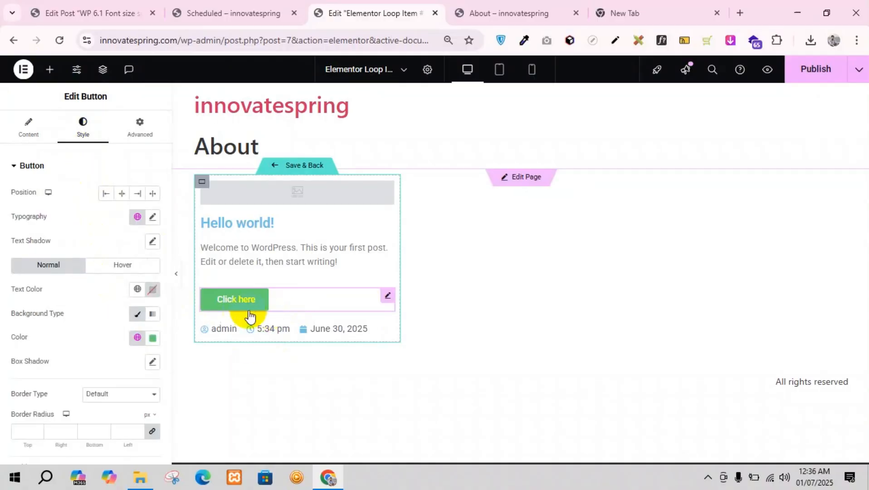
{"action": "left_click", "coordinate": [27, 129]}
{"action": "left_click_drag", "start_coordinate": [124, 223], "coordinate": [48, 217]}
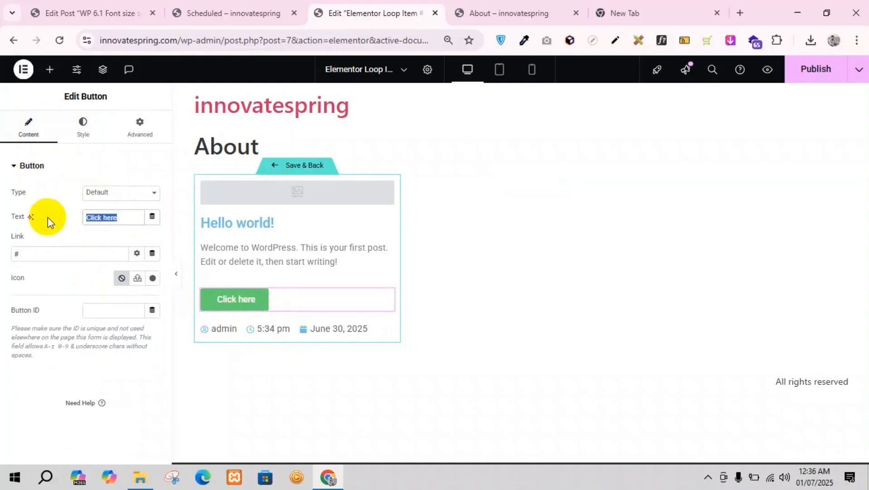
{"action": "type", "text": "Read more"}
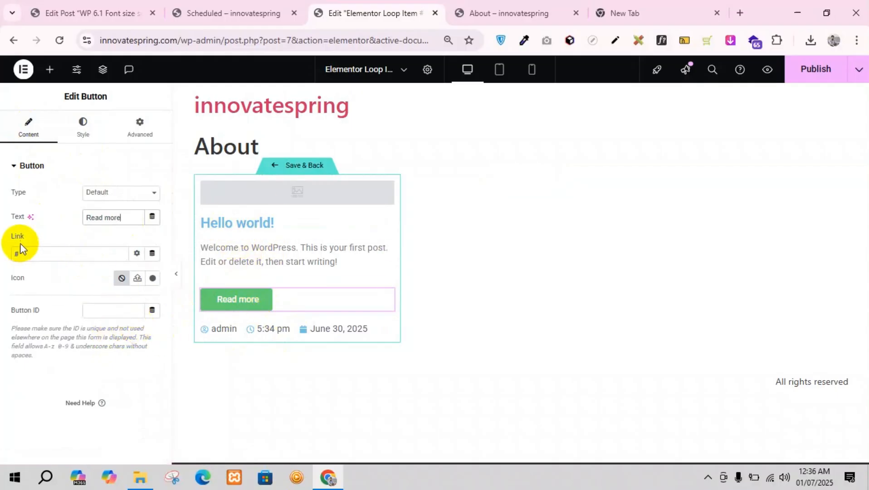
{"action": "left_click", "coordinate": [152, 254]}
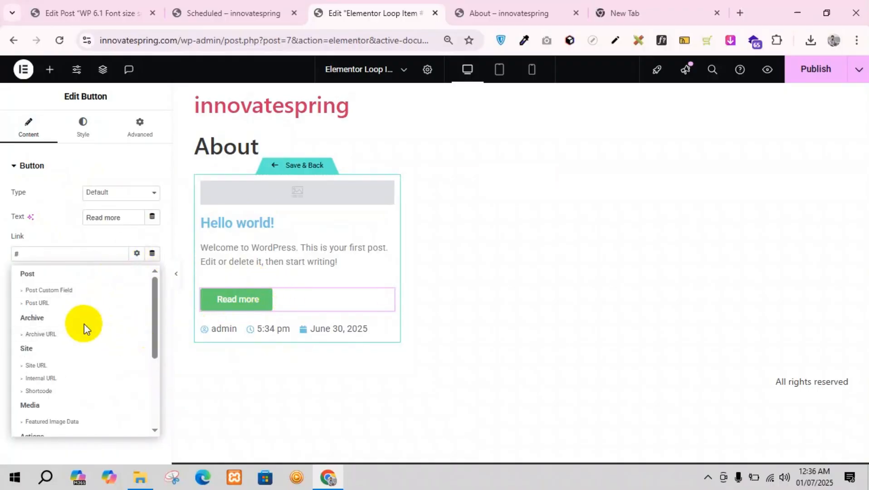
{"action": "left_click", "coordinate": [39, 303]}
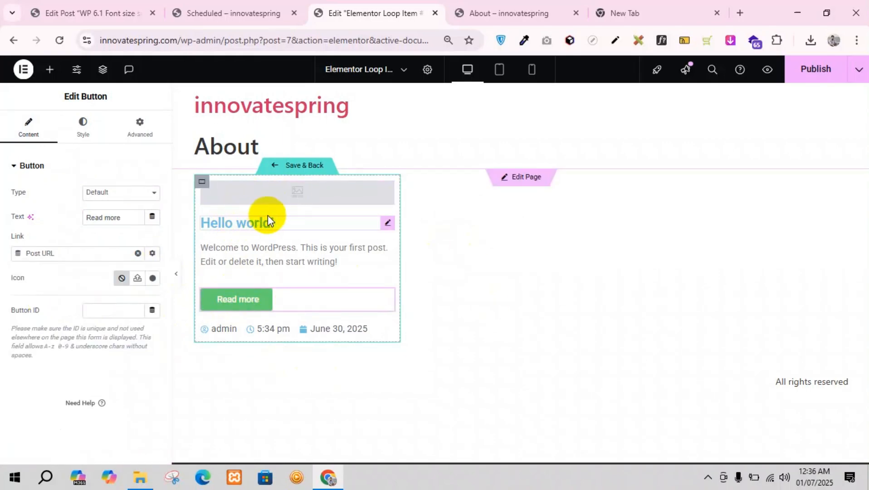
Step: Set the Post Title's normal text color to black (#000000)
{"action": "left_click", "coordinate": [388, 223]}
{"action": "left_click", "coordinate": [84, 134]}
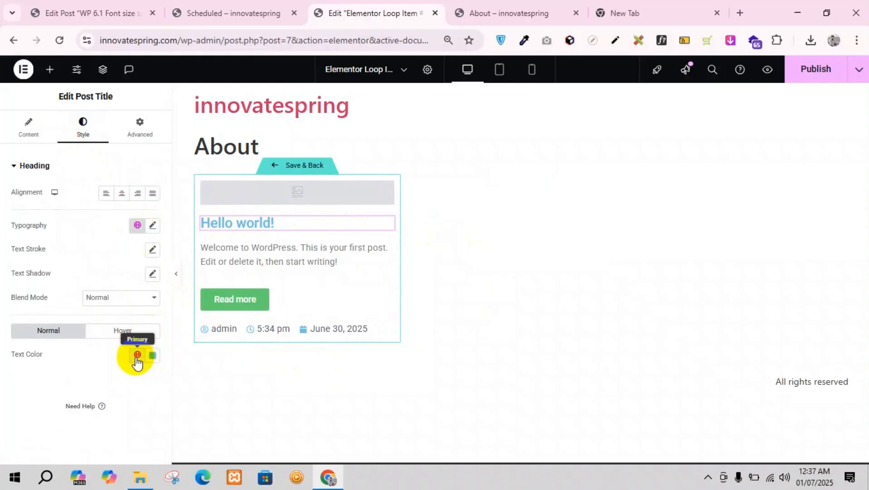
{"action": "left_click", "coordinate": [152, 356]}
{"action": "left_click", "coordinate": [87, 293]}
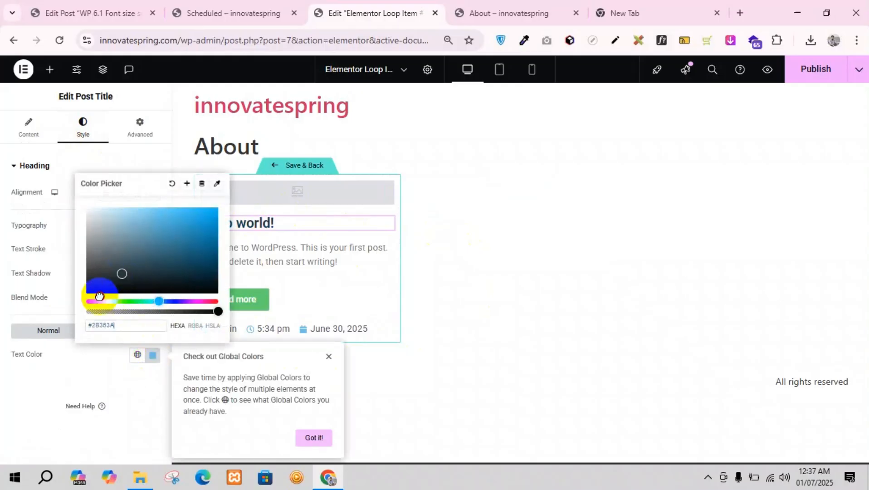
{"action": "left_click", "coordinate": [82, 392]}
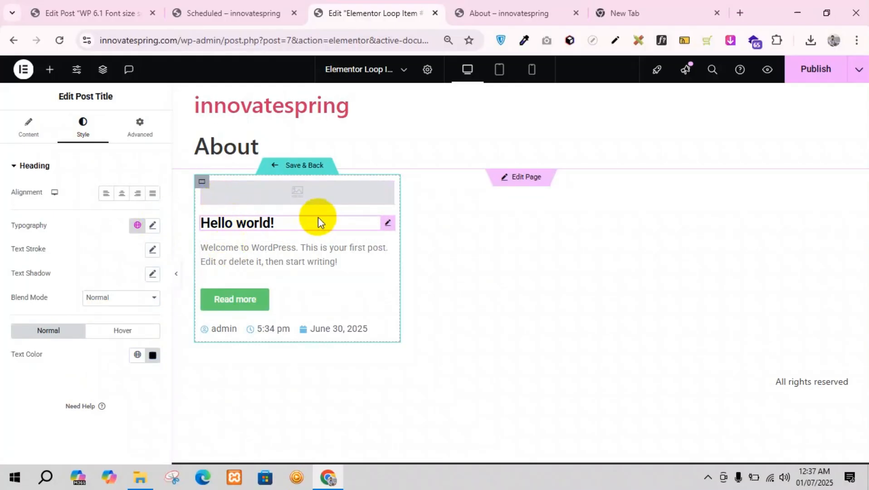
Step: Link the Post Title dynamically to the Post URL and publish the loop item template
{"action": "double_click", "coordinate": [249, 225]}
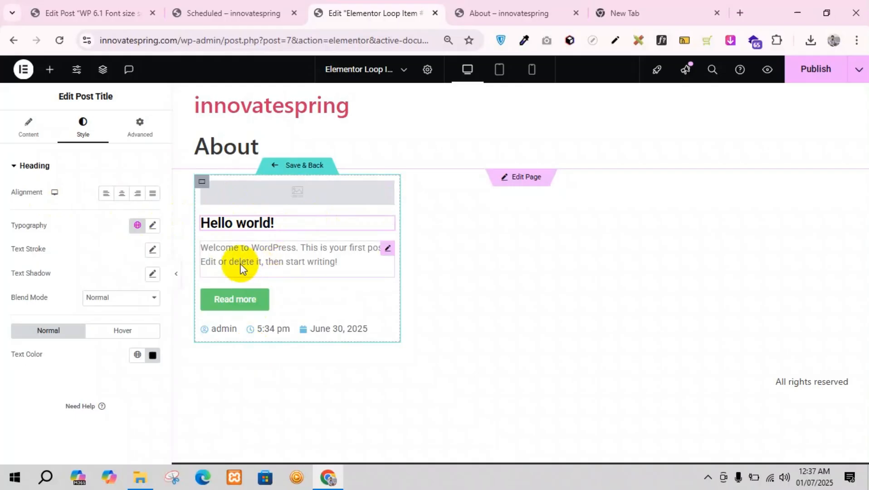
{"action": "left_click", "coordinate": [13, 129]}
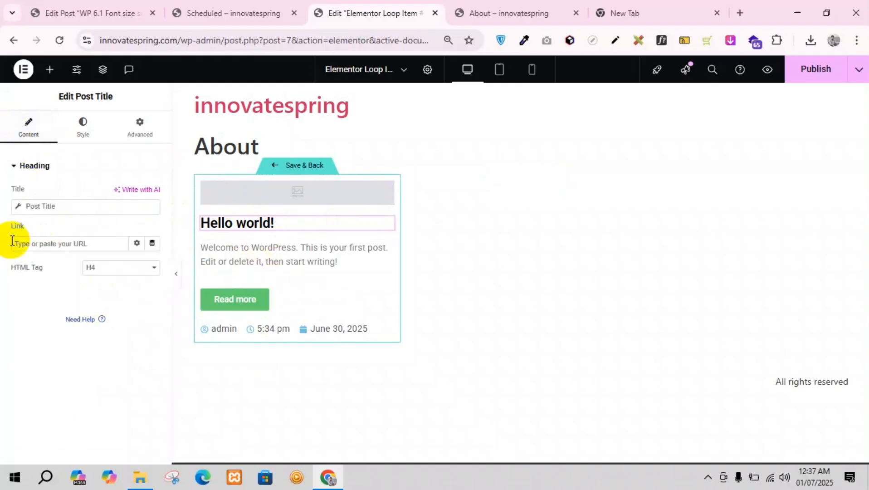
{"action": "left_click", "coordinate": [158, 245]}
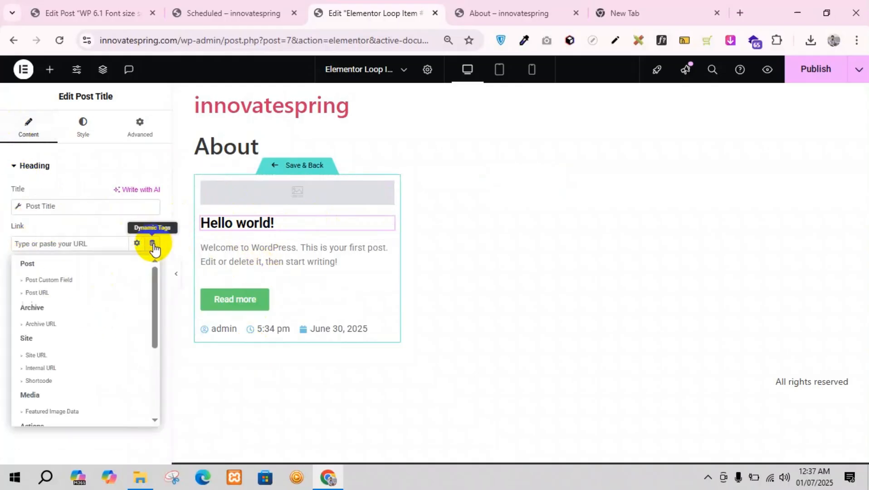
{"action": "left_click", "coordinate": [57, 294]}
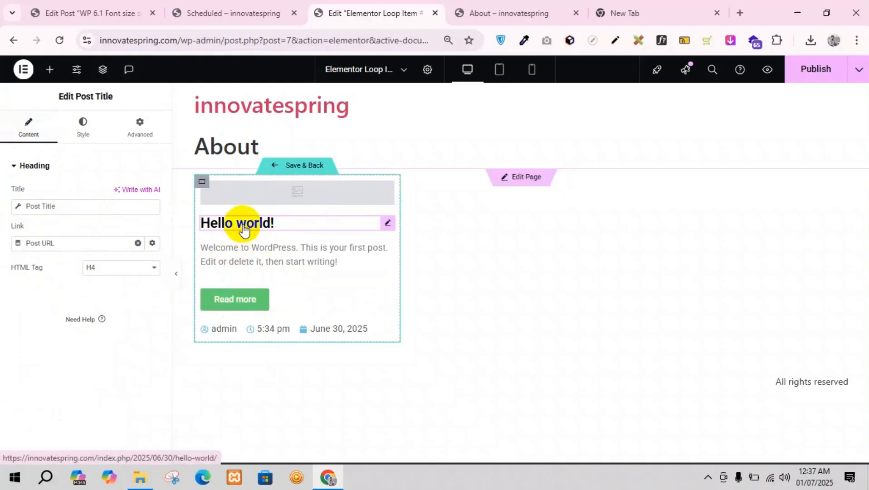
{"action": "left_click", "coordinate": [816, 75]}
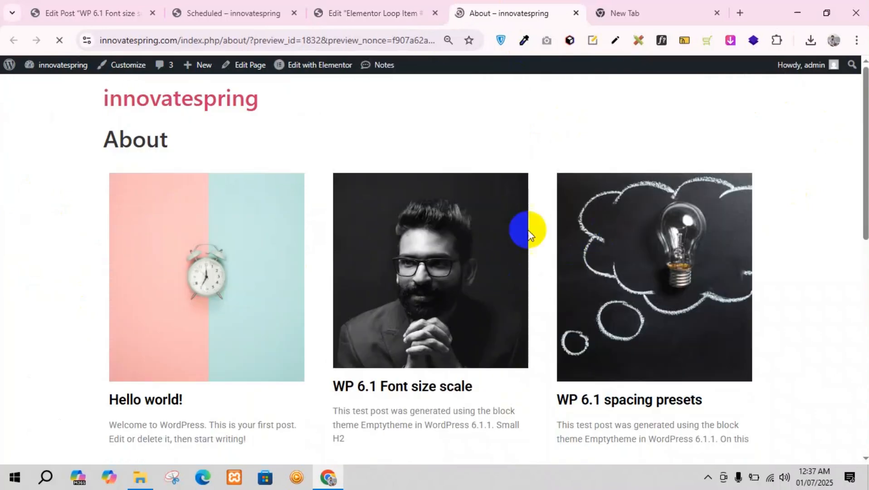
Step: Test the "Hello world!" title link on the About page by opening the post in a separate tab
{"action": "scroll", "coordinate": [174, 317], "scroll_direction": "up", "scroll_amount": 1}
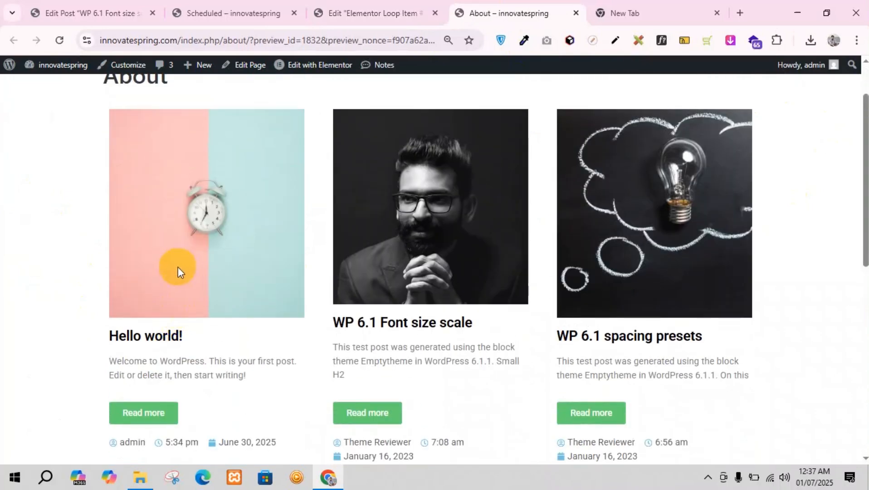
{"action": "middle_click", "coordinate": [131, 337]}
{"action": "left_click", "coordinate": [534, 10]}
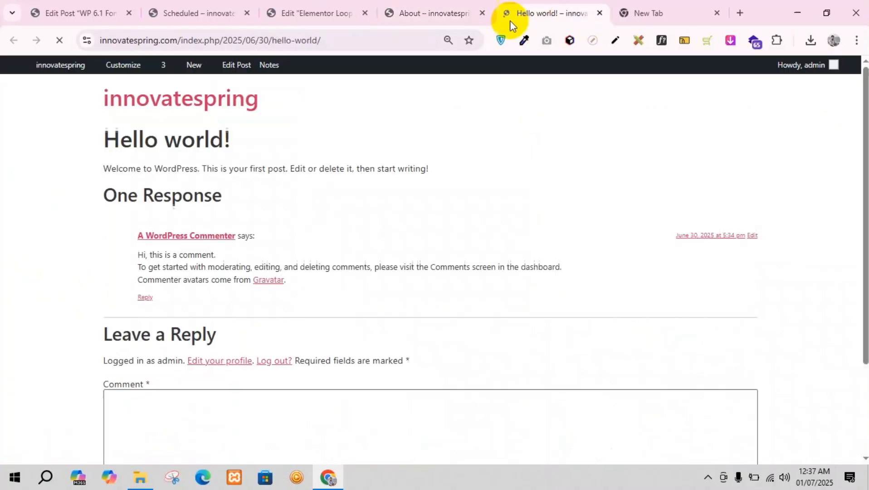
{"action": "scroll", "coordinate": [256, 168], "scroll_direction": "down", "scroll_amount": 1}
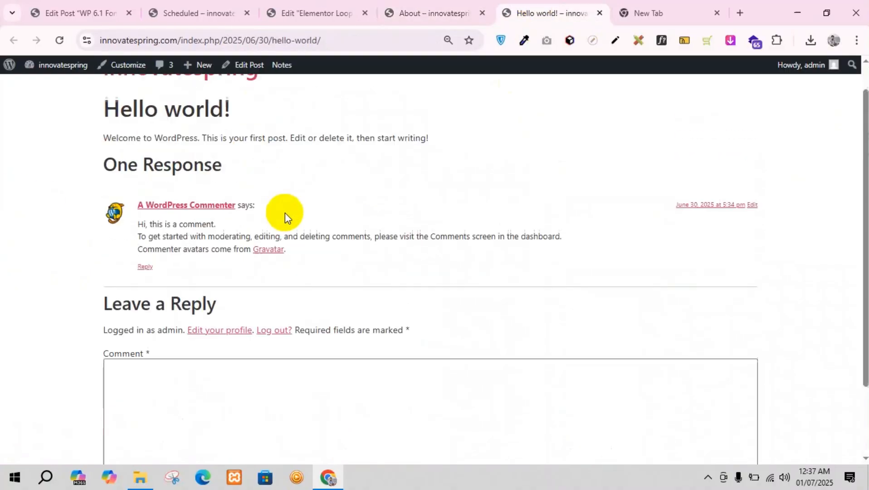
{"action": "scroll", "coordinate": [254, 195], "scroll_direction": "up", "scroll_amount": 1}
{"action": "left_click", "coordinate": [439, 5]}
Step: Test the "Read more" button of the "Hello world!" card and compare the opened page with the one from the title link
{"action": "scroll", "coordinate": [136, 343], "scroll_direction": "down", "scroll_amount": 3}
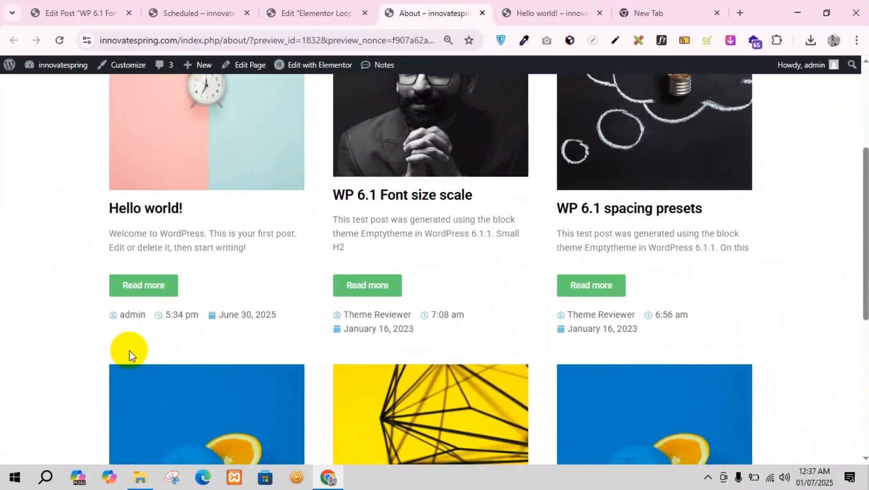
{"action": "middle_click", "coordinate": [145, 292]}
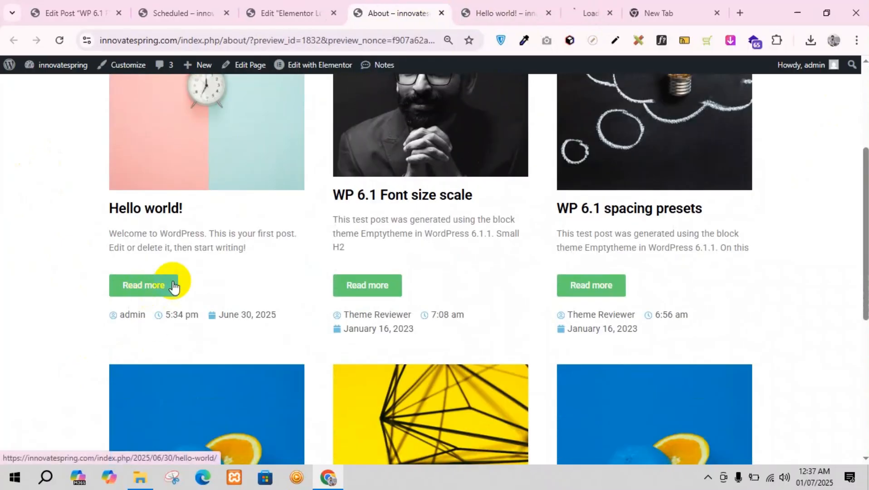
{"action": "left_click", "coordinate": [572, 9]}
{"action": "scroll", "coordinate": [260, 252], "scroll_direction": "down", "scroll_amount": 3}
{"action": "scroll", "coordinate": [285, 246], "scroll_direction": "up", "scroll_amount": 3}
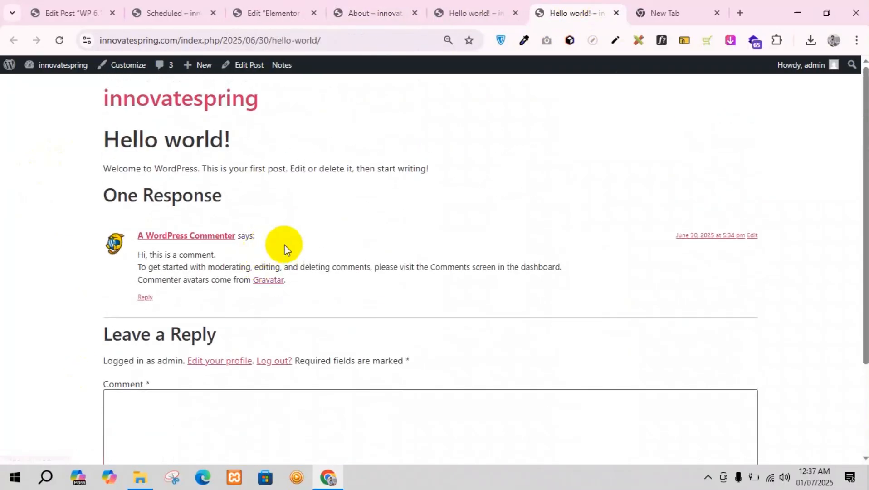
{"action": "scroll", "coordinate": [463, 160], "scroll_direction": "down", "scroll_amount": 1}
{"action": "scroll", "coordinate": [462, 160], "scroll_direction": "up", "scroll_amount": 1}
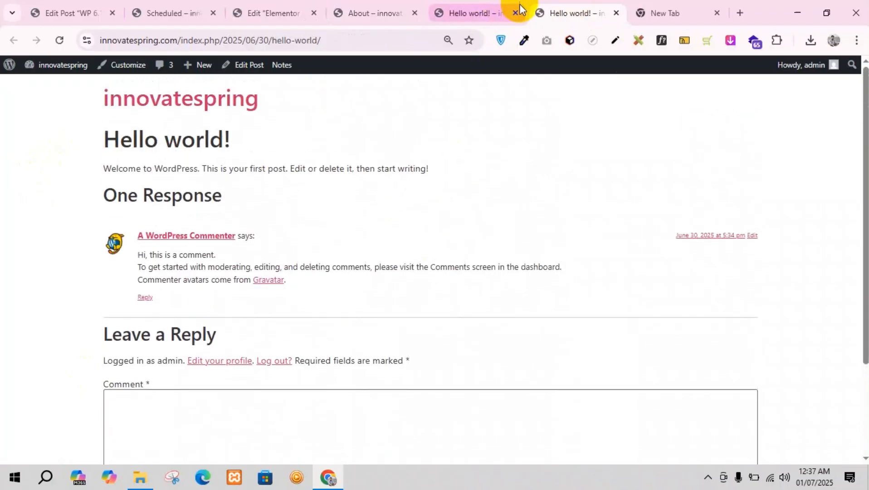
{"action": "left_click", "coordinate": [368, 8]}
{"action": "left_click", "coordinate": [475, 6]}
{"action": "left_click", "coordinate": [383, 7]}
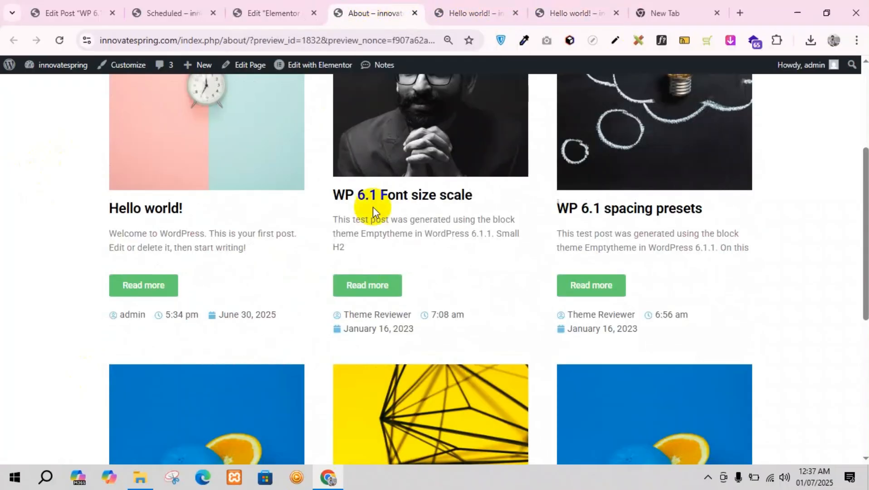
Step: Close both "Hello world!" tabs and the empty browser tab, keeping the About page preview open
{"action": "scroll", "coordinate": [380, 214], "scroll_direction": "up", "scroll_amount": 4}
{"action": "left_click", "coordinate": [517, 12]}
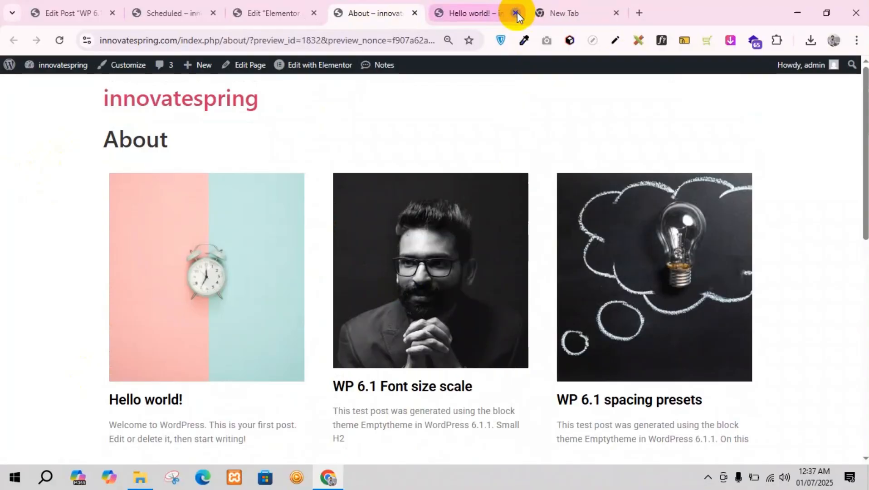
{"action": "left_click", "coordinate": [518, 12]}
{"action": "left_click", "coordinate": [518, 12]}
{"action": "scroll", "coordinate": [353, 345], "scroll_direction": "down", "scroll_amount": 1}
{"action": "scroll", "coordinate": [352, 345], "scroll_direction": "down", "scroll_amount": 6}
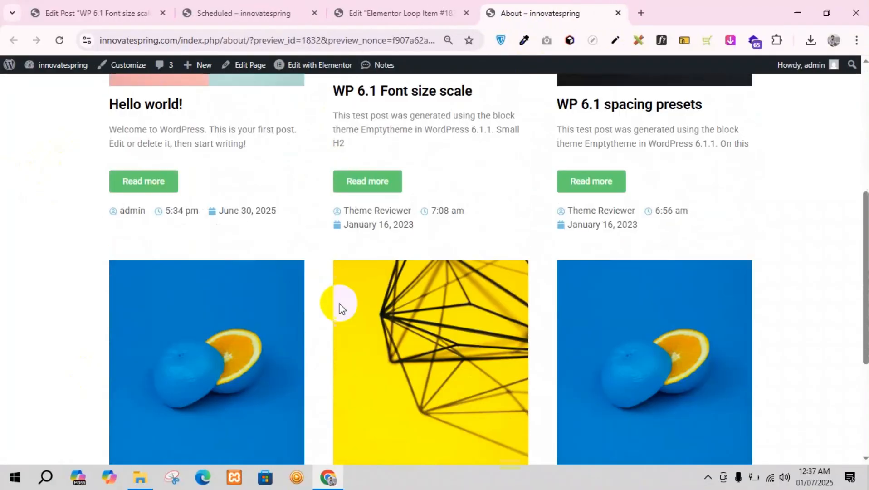
Step: Compare the About page preview with the loop item template and browse the template's available layout, post and Pro widgets
{"action": "left_click", "coordinate": [402, 6]}
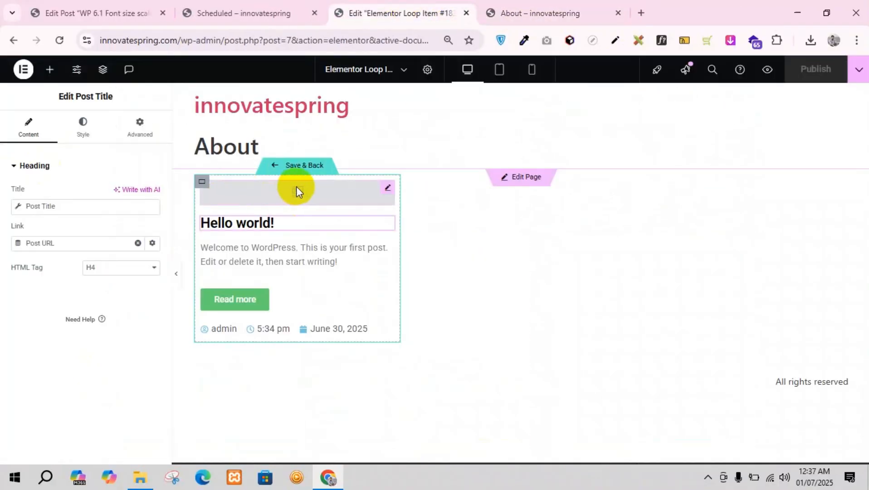
{"action": "left_click", "coordinate": [547, 8]}
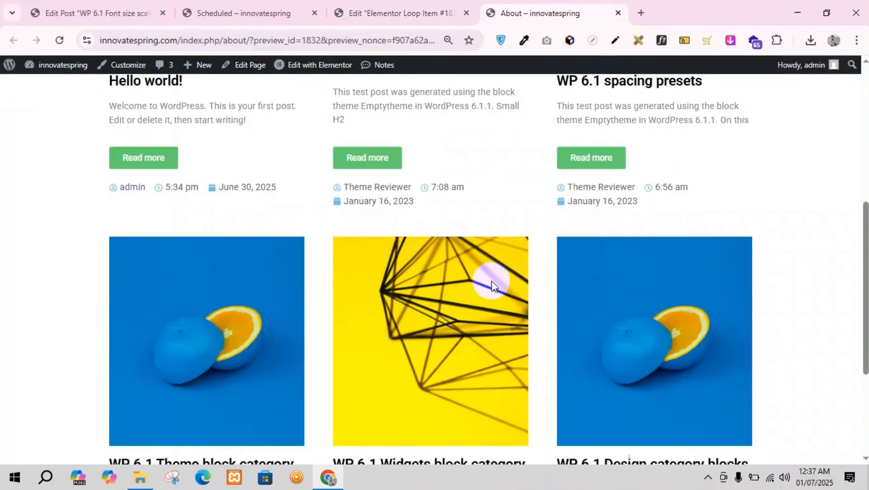
{"action": "left_click", "coordinate": [410, 11]}
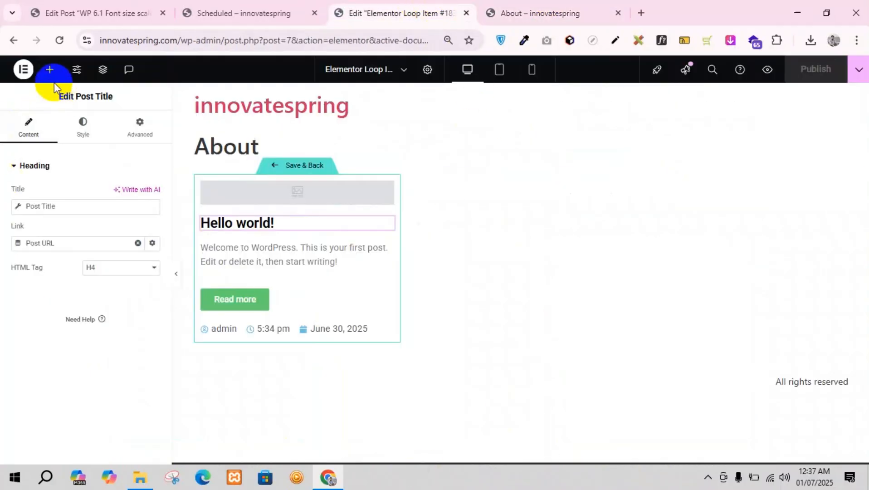
{"action": "left_click", "coordinate": [50, 69]}
{"action": "scroll", "coordinate": [98, 300], "scroll_direction": "down", "scroll_amount": 3}
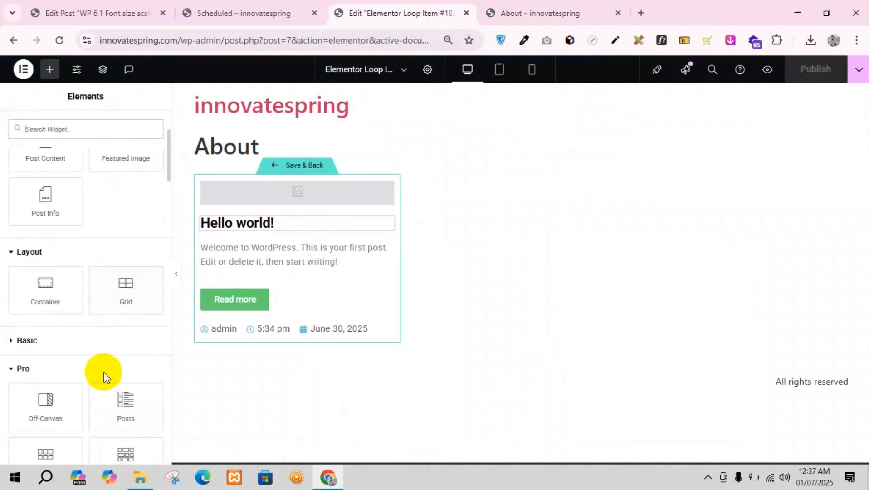
{"action": "scroll", "coordinate": [103, 374], "scroll_direction": "down", "scroll_amount": 2}
{"action": "scroll", "coordinate": [104, 372], "scroll_direction": "down", "scroll_amount": 3}
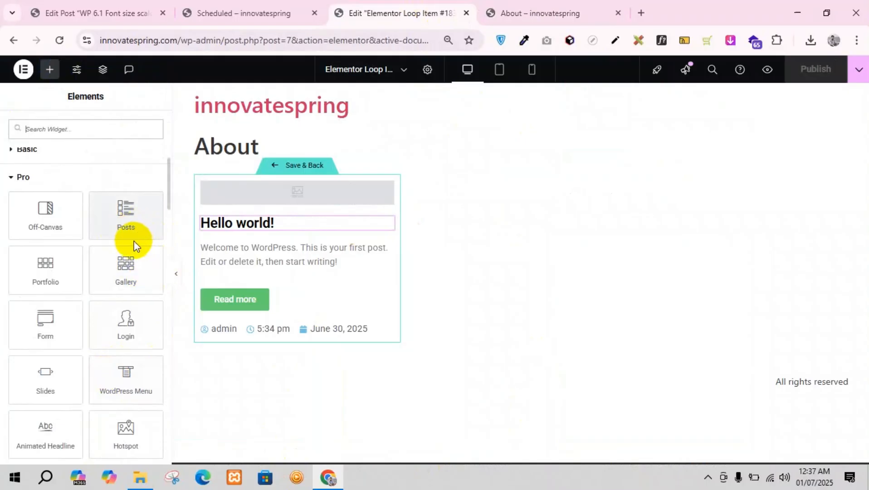
{"action": "scroll", "coordinate": [19, 297], "scroll_direction": "up", "scroll_amount": 2}
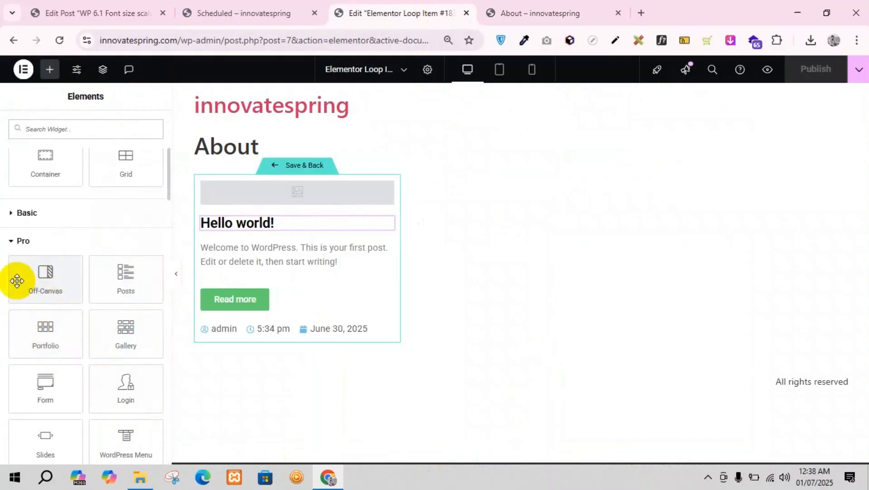
{"action": "scroll", "coordinate": [50, 312], "scroll_direction": "up", "scroll_amount": 3}
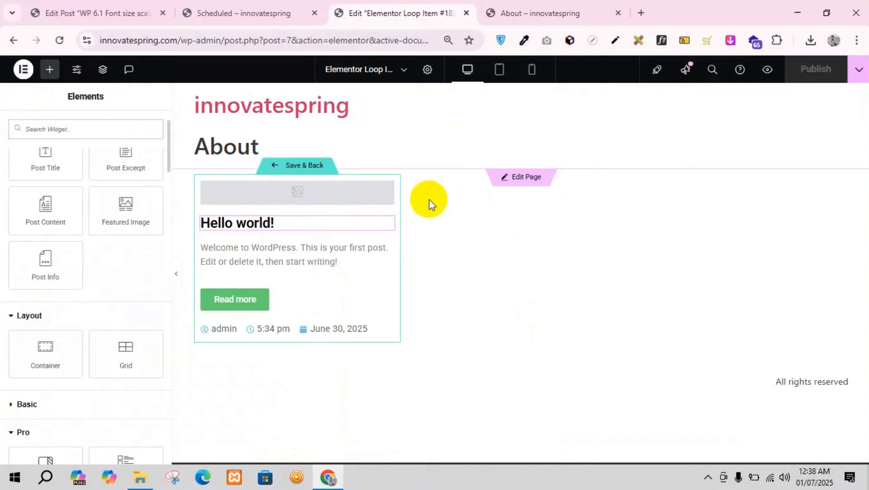
Step: Save the loop item template, return to the About page and add a single-column flexbox container below the post grid
{"action": "left_click", "coordinate": [274, 170]}
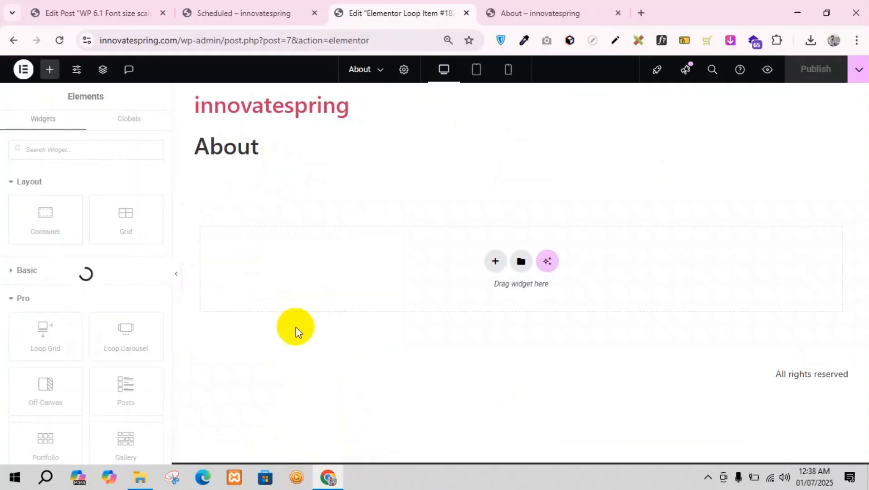
{"action": "scroll", "coordinate": [442, 281], "scroll_direction": "down", "scroll_amount": 10}
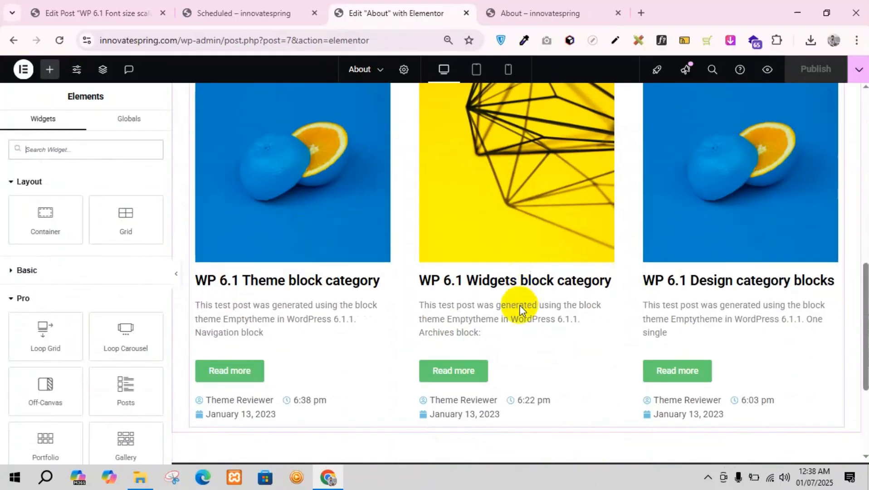
{"action": "scroll", "coordinate": [520, 305], "scroll_direction": "down", "scroll_amount": 4}
{"action": "left_click", "coordinate": [491, 335]}
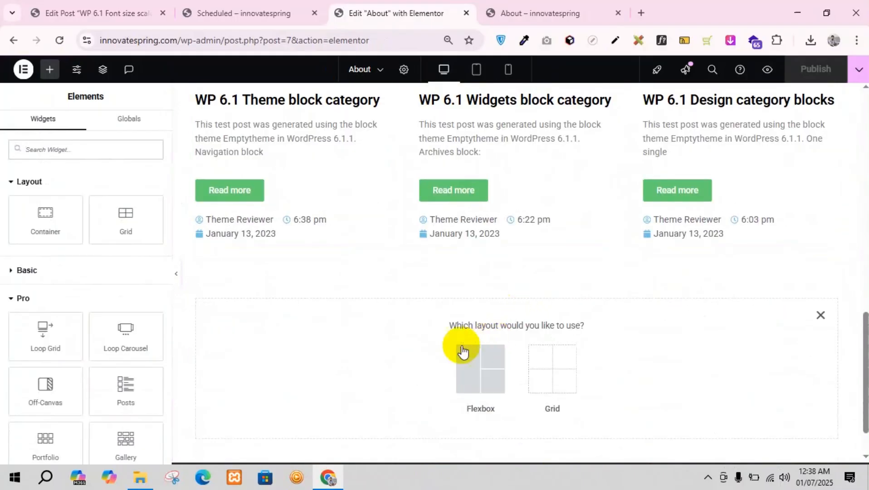
{"action": "left_click", "coordinate": [469, 368]}
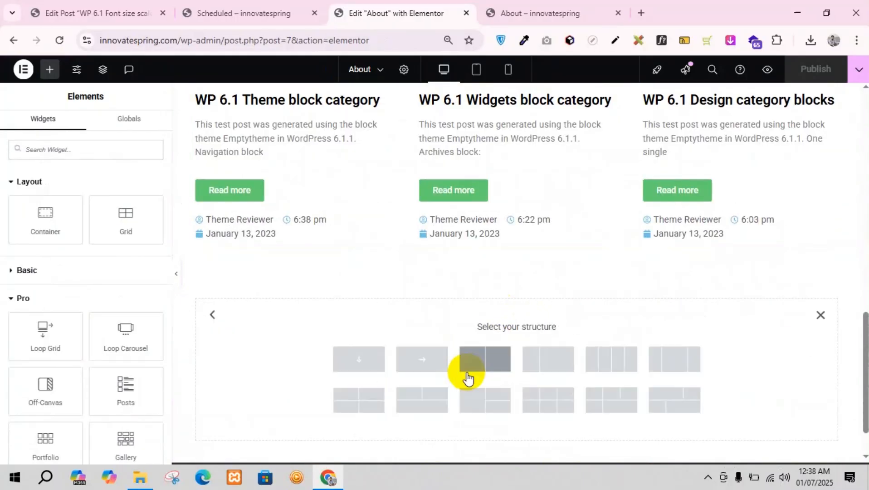
{"action": "left_click", "coordinate": [360, 360]}
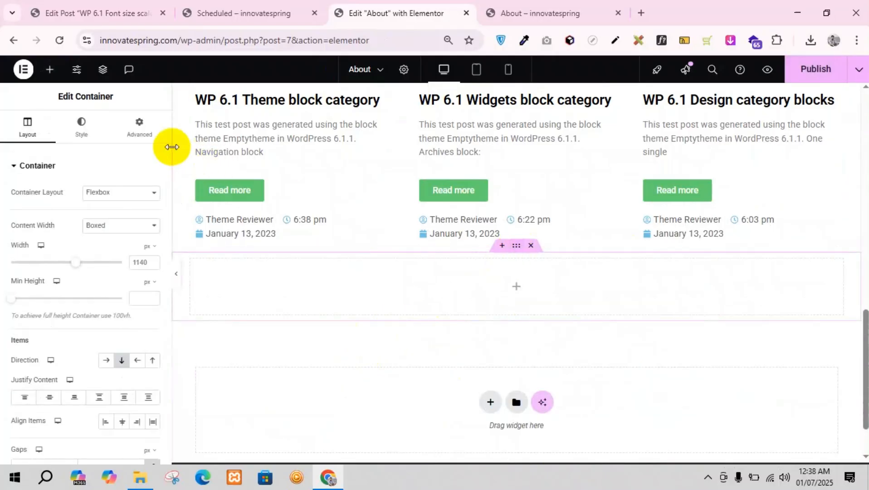
Step: Unlink the new container's padding values and set 100 px at the top and bottom, with 0 at the sides
{"action": "left_click", "coordinate": [139, 128]}
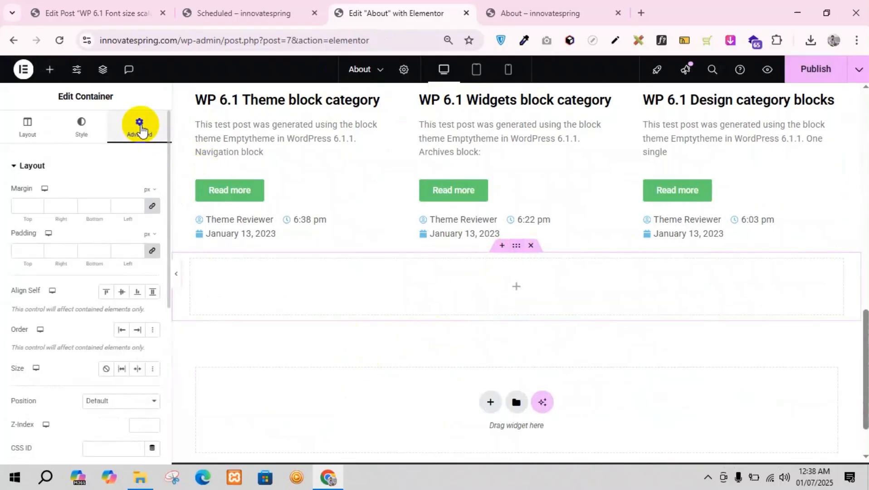
{"action": "left_click", "coordinate": [151, 251]}
{"action": "left_click", "coordinate": [19, 250]}
{"action": "type", "text": "00"}
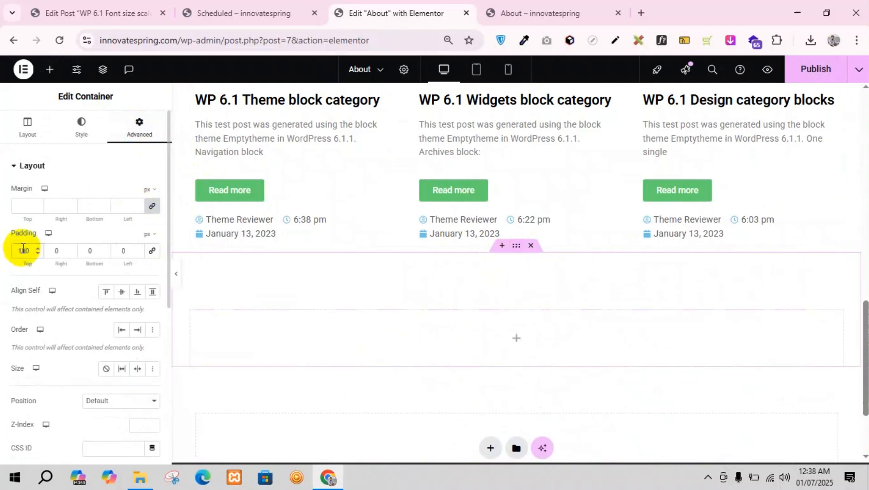
{"action": "left_click", "coordinate": [84, 255]}
{"action": "type", "text": "100"}
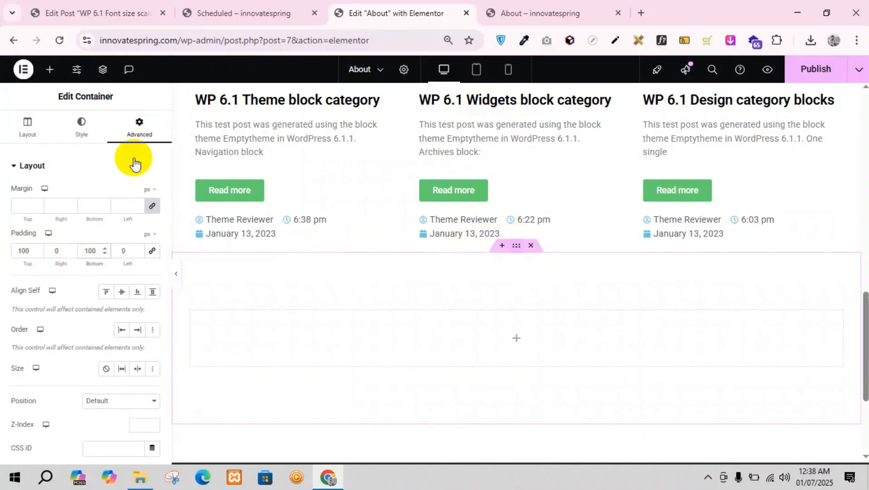
Step: Give the container a classic background in the global Text color #7A7A7A, lowering its opacity to make it #7A7A7A14
{"action": "left_click", "coordinate": [79, 131]}
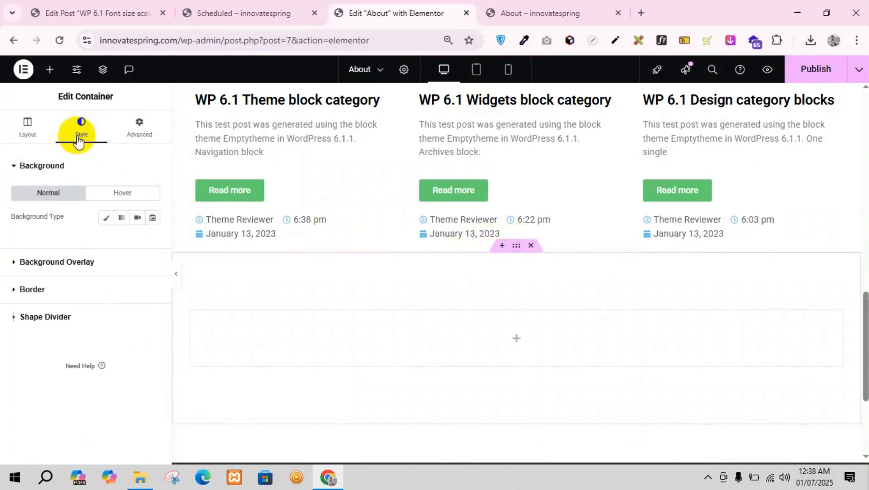
{"action": "left_click", "coordinate": [104, 222]}
{"action": "left_click", "coordinate": [138, 242]}
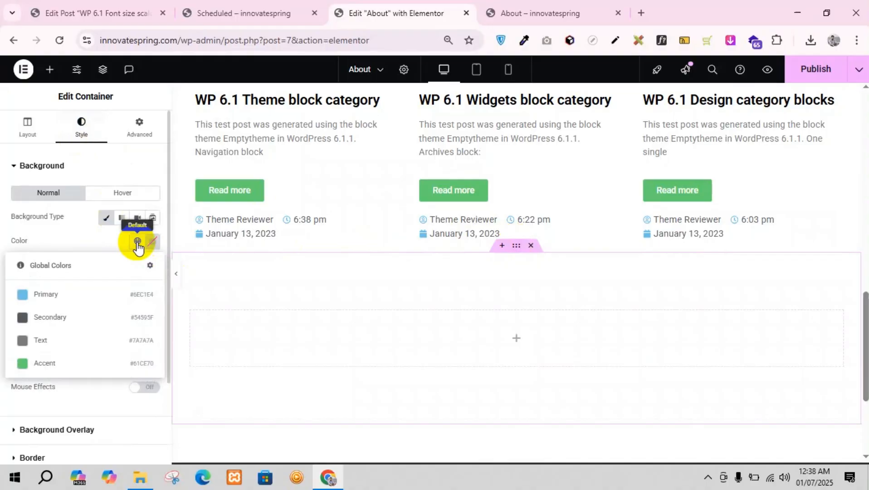
{"action": "left_click", "coordinate": [41, 338]}
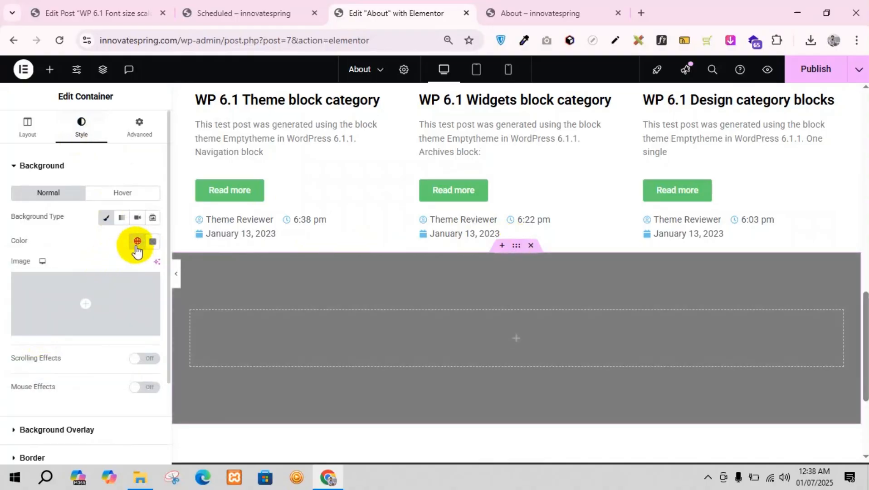
{"action": "left_click", "coordinate": [152, 242]}
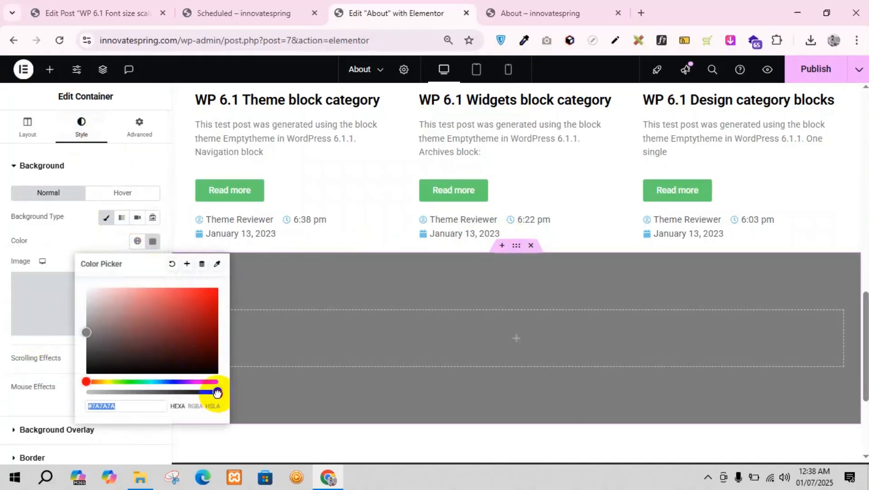
{"action": "left_click_drag", "start_coordinate": [217, 393], "coordinate": [97, 401]}
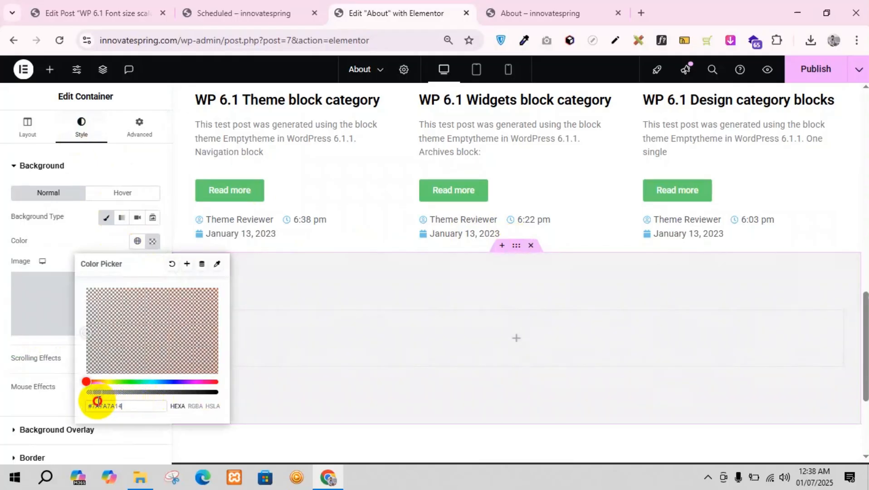
{"action": "left_click", "coordinate": [82, 241]}
Step: Add a Loop Carousel widget to the gray container, with Posts as its template type
{"action": "scroll", "coordinate": [471, 312], "scroll_direction": "down", "scroll_amount": 1}
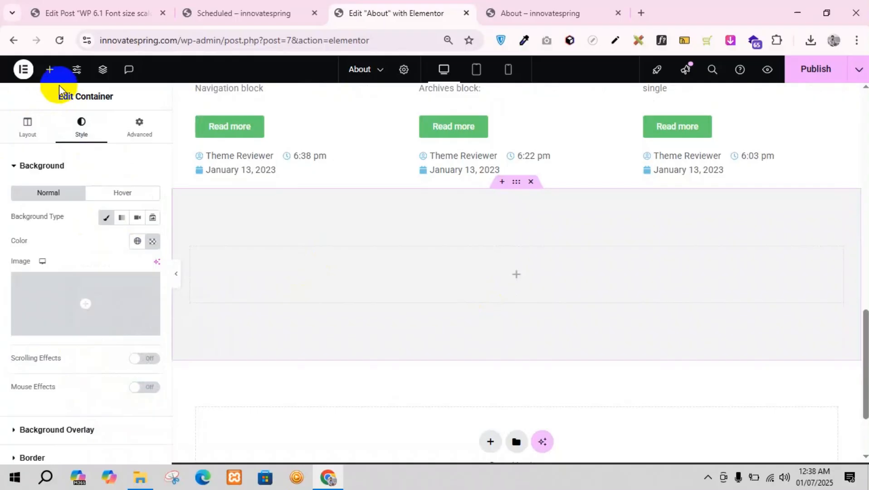
{"action": "left_click", "coordinate": [49, 69]}
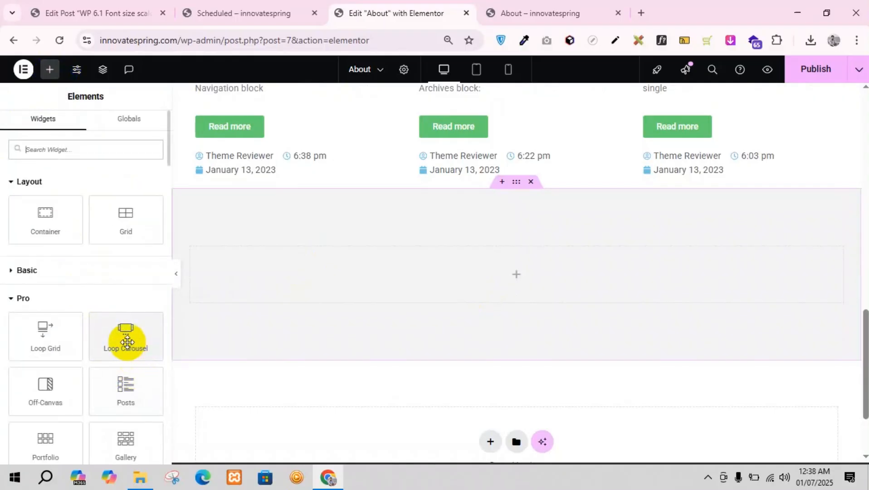
{"action": "left_click_drag", "start_coordinate": [124, 339], "coordinate": [484, 281]}
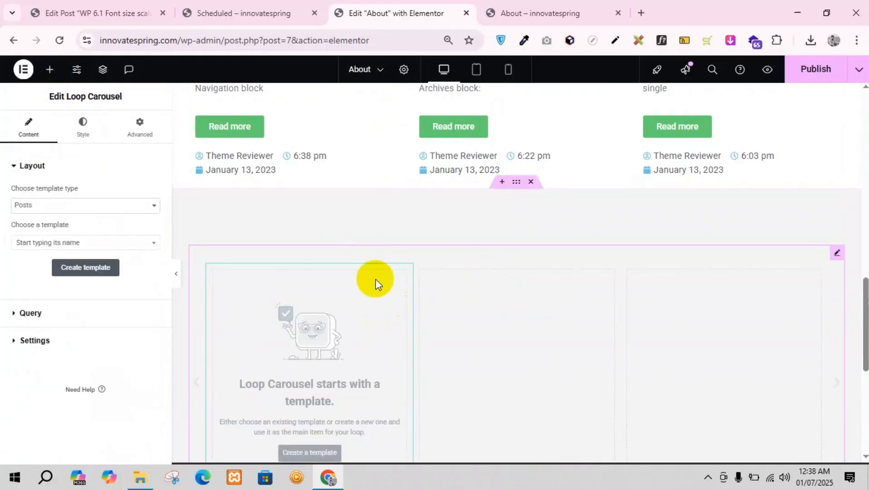
{"action": "left_click", "coordinate": [31, 209]}
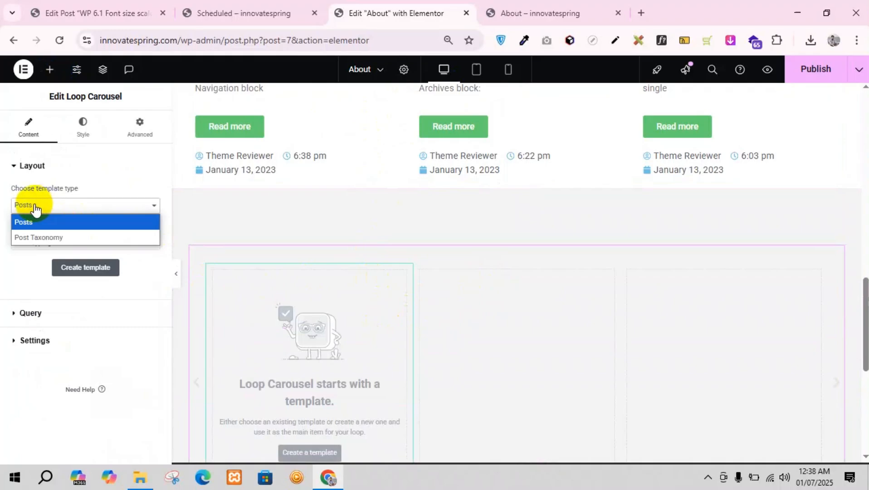
{"action": "left_click", "coordinate": [108, 187]}
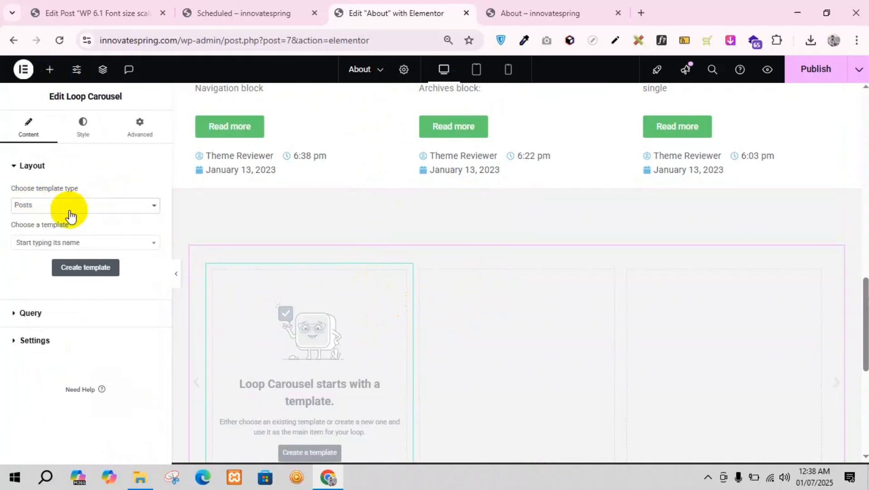
{"action": "scroll", "coordinate": [345, 390], "scroll_direction": "down", "scroll_amount": 1}
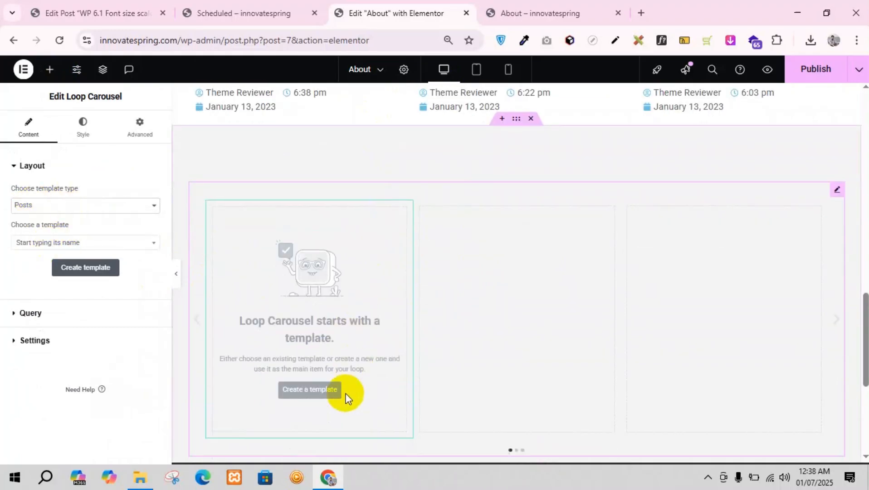
Step: Create a new loop item template for the carousel, saving the page changes
{"action": "left_click", "coordinate": [310, 391]}
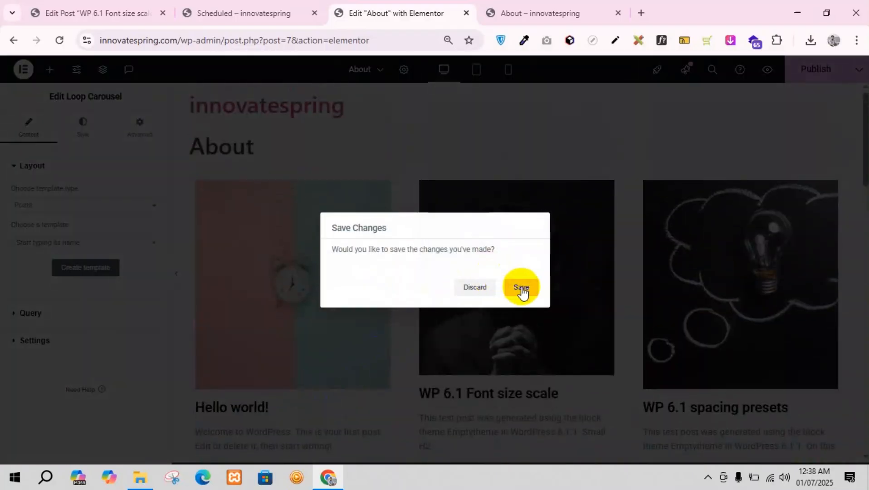
{"action": "left_click", "coordinate": [522, 287]}
{"action": "scroll", "coordinate": [408, 322], "scroll_direction": "down", "scroll_amount": 5}
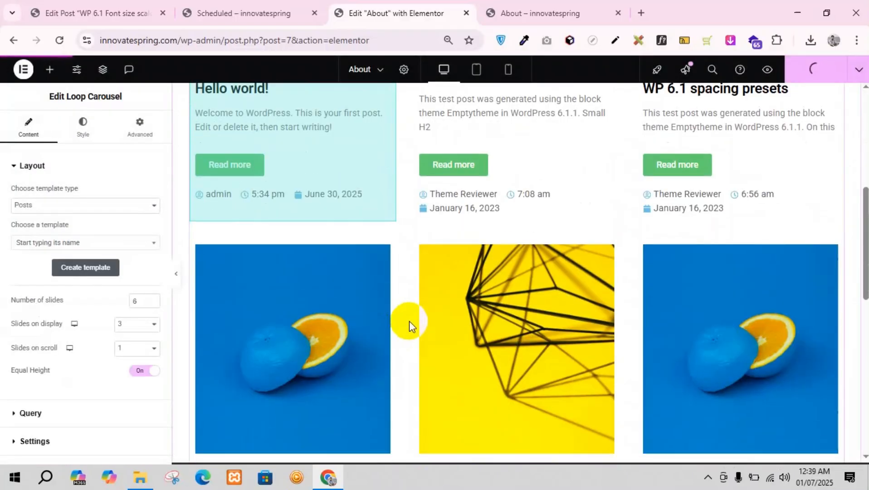
{"action": "scroll", "coordinate": [409, 321], "scroll_direction": "down", "scroll_amount": 5}
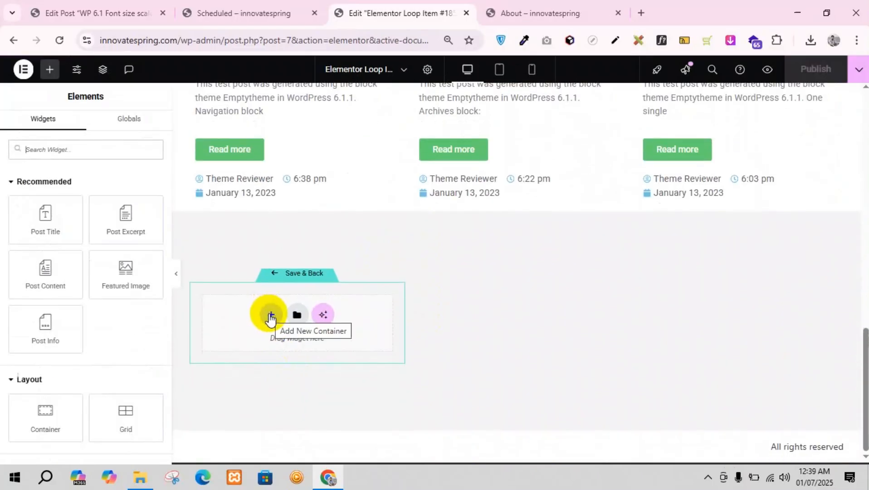
Step: Add a single-column flexbox container to the carousel template and place a Post Title widget in it
{"action": "left_click", "coordinate": [270, 316]}
{"action": "left_click", "coordinate": [249, 356]}
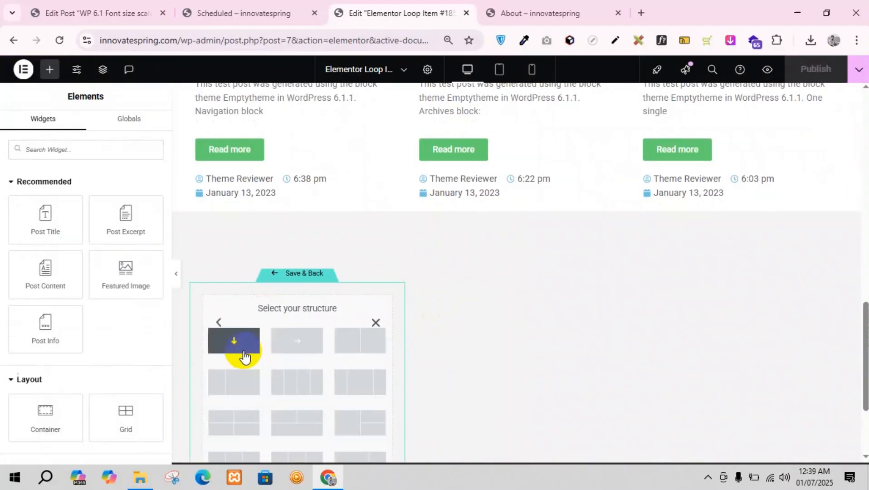
{"action": "left_click", "coordinate": [233, 341]}
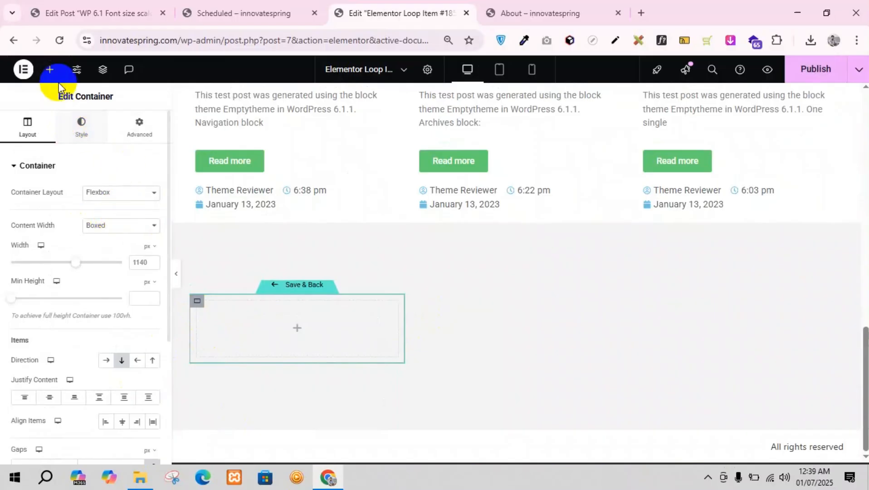
{"action": "left_click", "coordinate": [51, 70]}
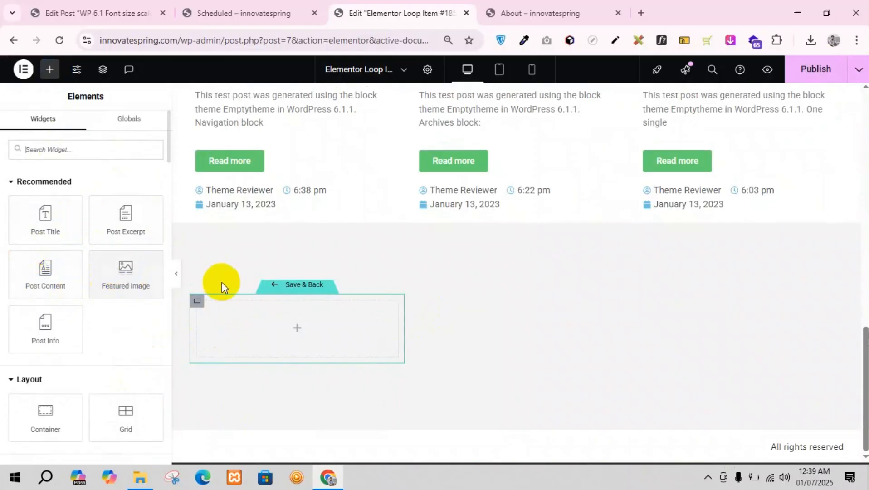
{"action": "left_click_drag", "start_coordinate": [54, 229], "coordinate": [254, 322]}
Step: Set the carousel template's Post Title HTML tag to H4
{"action": "left_click", "coordinate": [50, 70]}
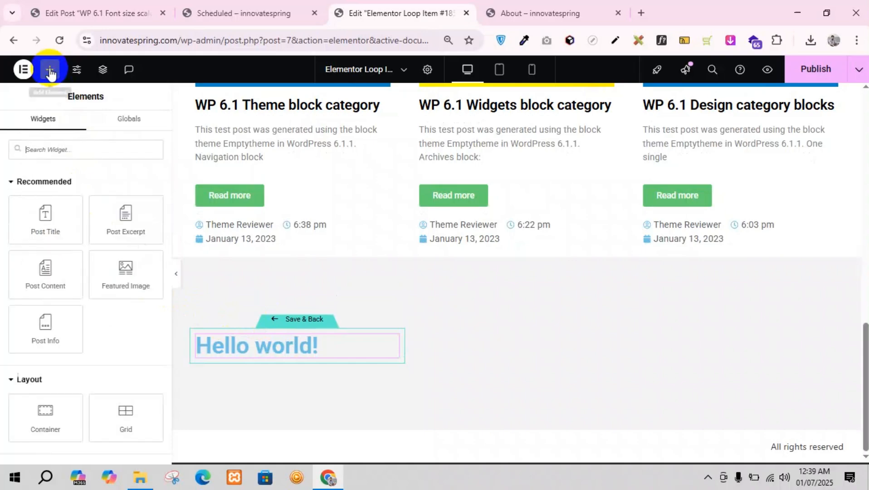
{"action": "left_click", "coordinate": [390, 342]}
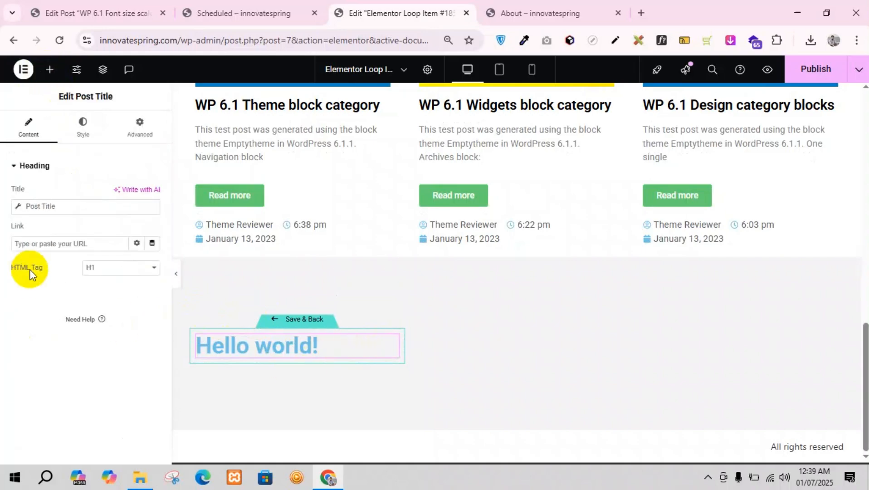
{"action": "left_click", "coordinate": [97, 271]}
{"action": "left_click", "coordinate": [97, 325]}
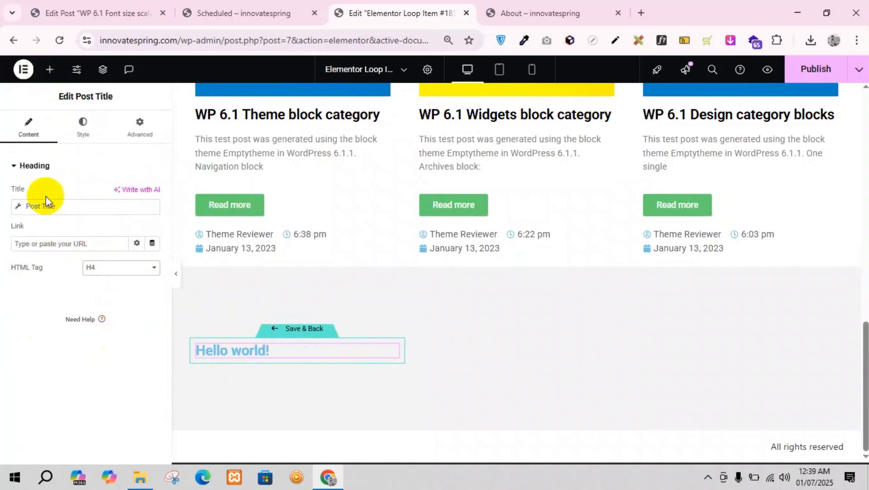
Step: Set the Post Title's normal text color to blue #0035E8
{"action": "left_click", "coordinate": [83, 131]}
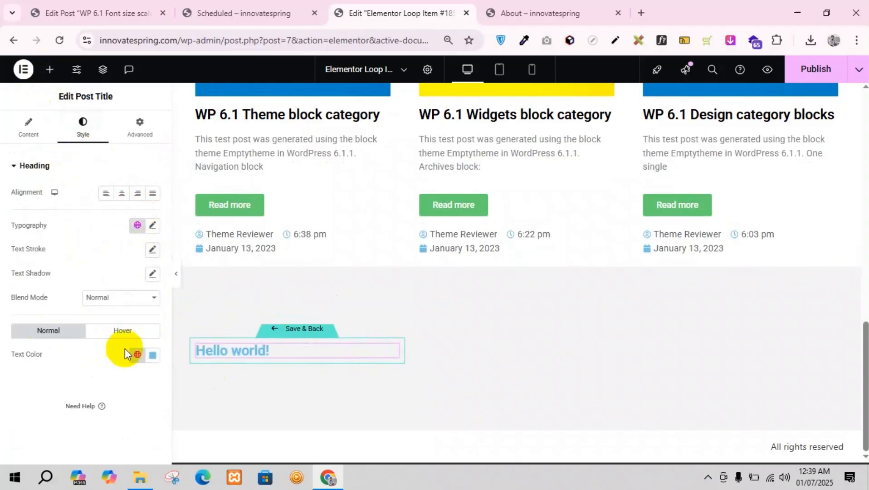
{"action": "left_click", "coordinate": [153, 355]}
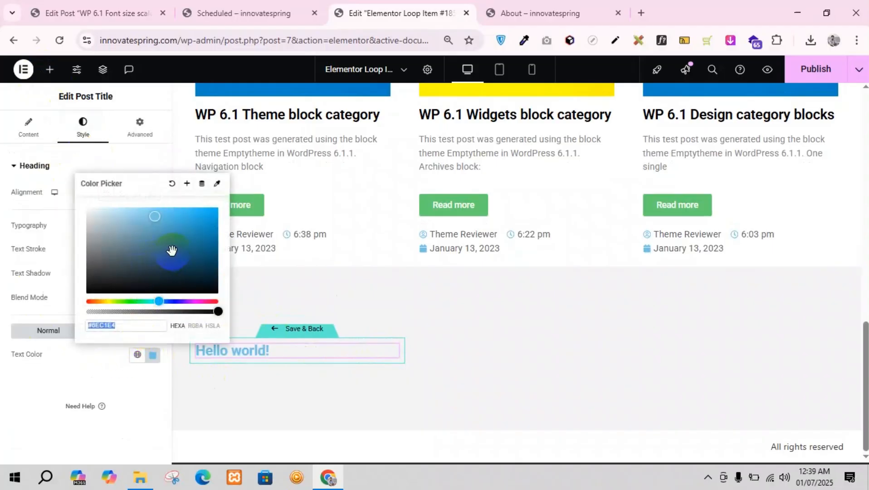
{"action": "left_click_drag", "start_coordinate": [198, 300], "coordinate": [168, 301]}
{"action": "left_click", "coordinate": [218, 215]}
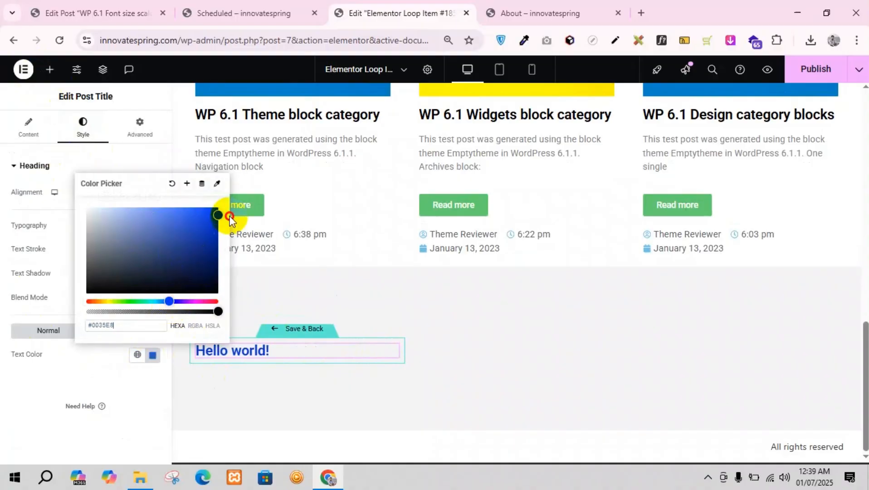
{"action": "left_click", "coordinate": [48, 335]}
{"action": "left_click", "coordinate": [27, 136]}
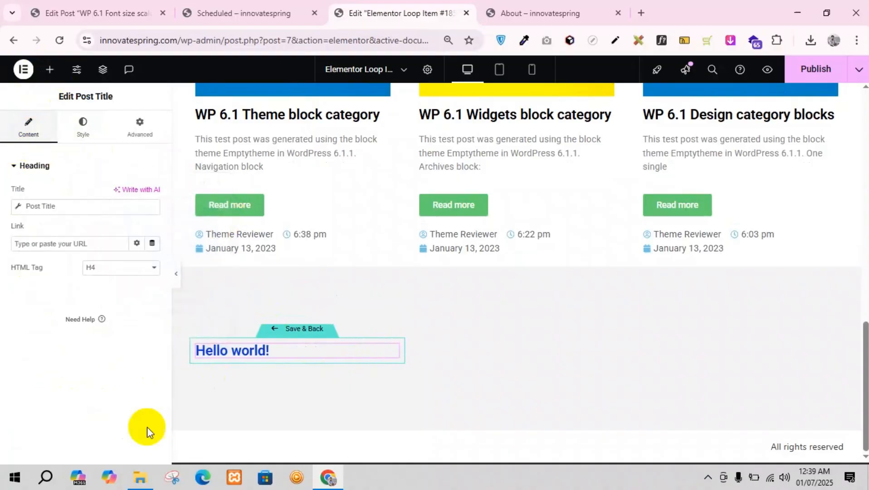
Step: Add a Featured Image widget above the post title in the carousel template
{"action": "left_click", "coordinate": [50, 69]}
{"action": "scroll", "coordinate": [33, 295], "scroll_direction": "down", "scroll_amount": 3}
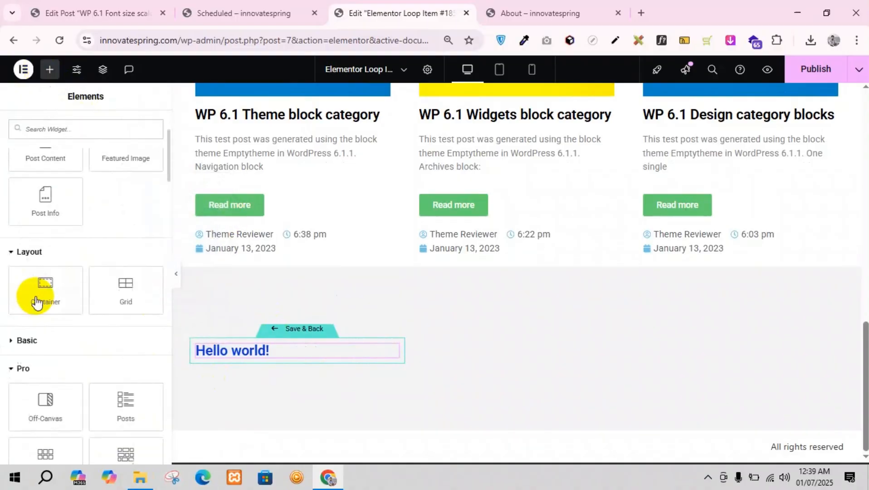
{"action": "scroll", "coordinate": [32, 297], "scroll_direction": "up", "scroll_amount": 3}
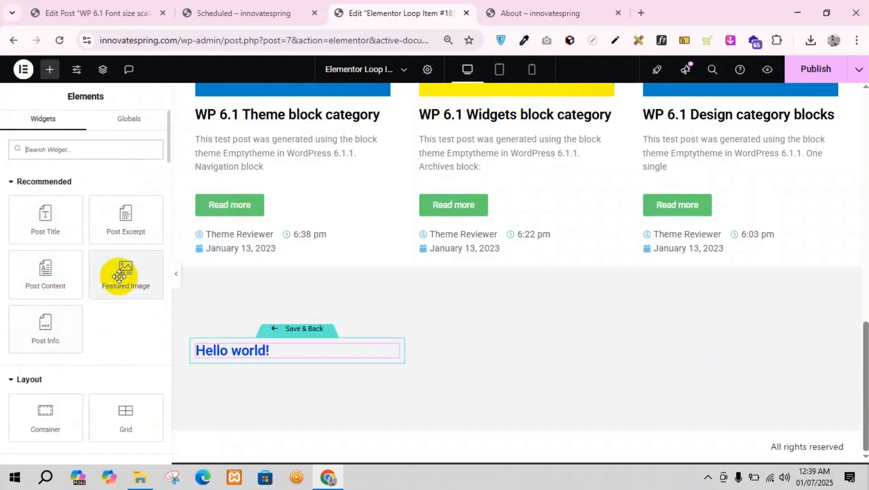
{"action": "left_click_drag", "start_coordinate": [119, 276], "coordinate": [232, 351]}
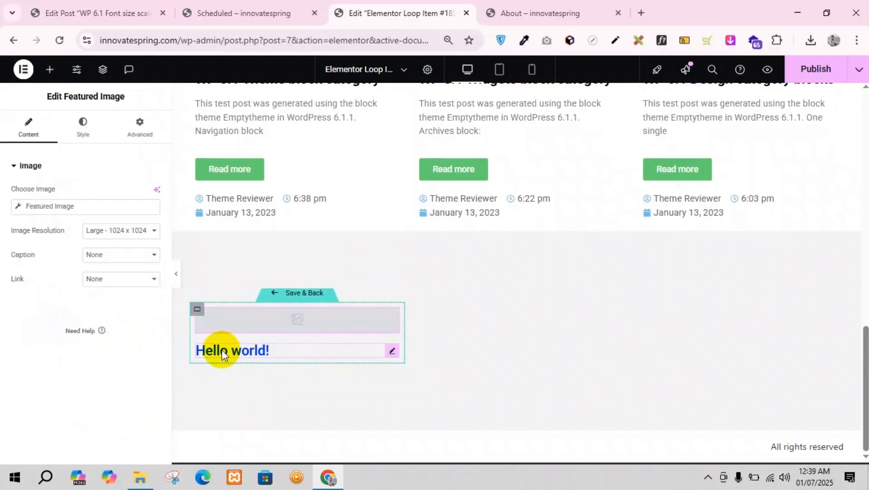
Step: Set the Featured Image resolution to Full and link the Post Title dynamically to the Post URL
{"action": "left_click", "coordinate": [140, 227]}
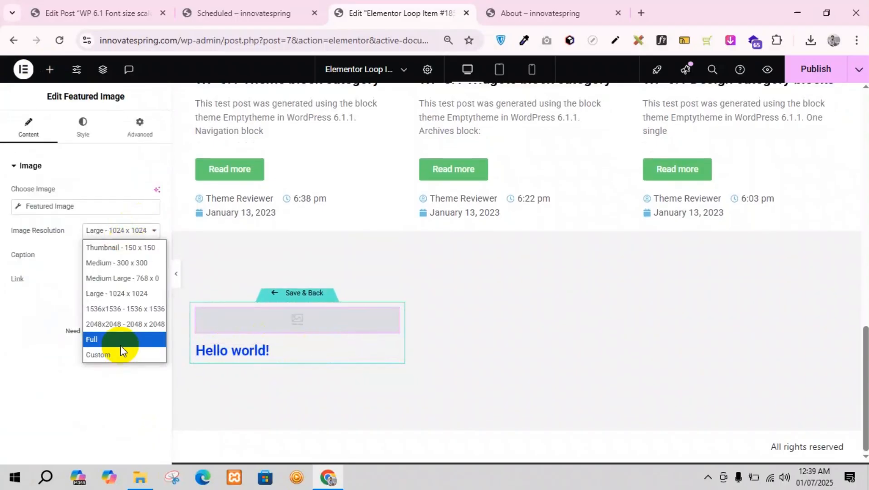
{"action": "left_click", "coordinate": [120, 345]}
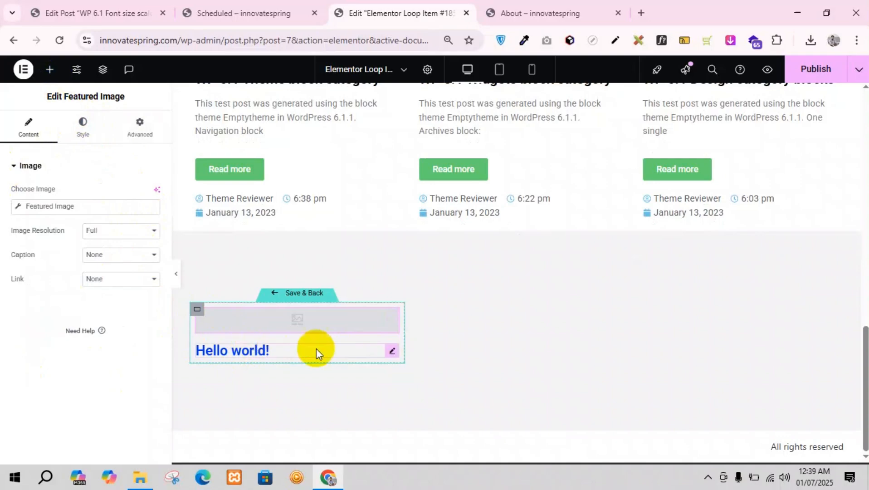
{"action": "left_click", "coordinate": [393, 352]}
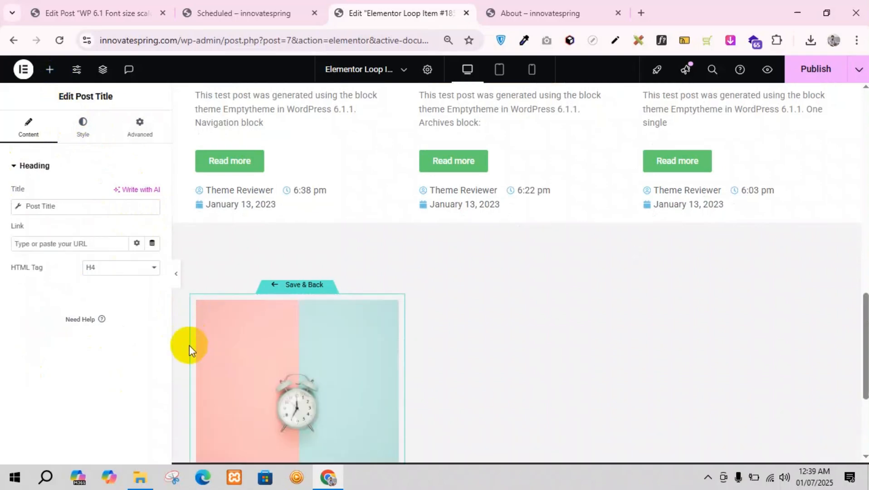
{"action": "scroll", "coordinate": [271, 333], "scroll_direction": "down", "scroll_amount": 4}
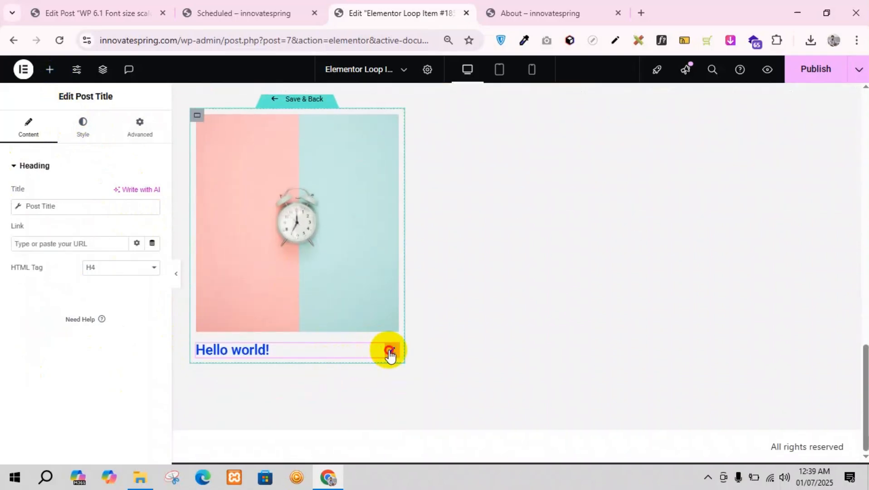
{"action": "left_click", "coordinate": [153, 244]}
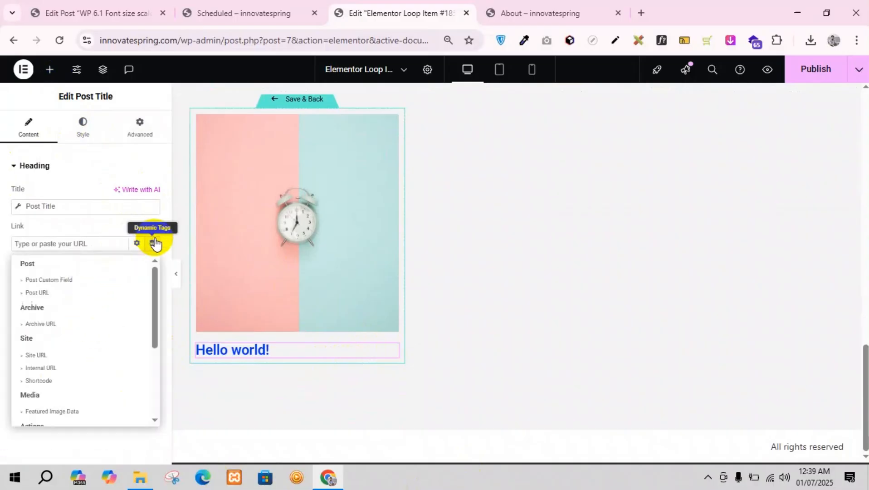
{"action": "left_click", "coordinate": [64, 295]}
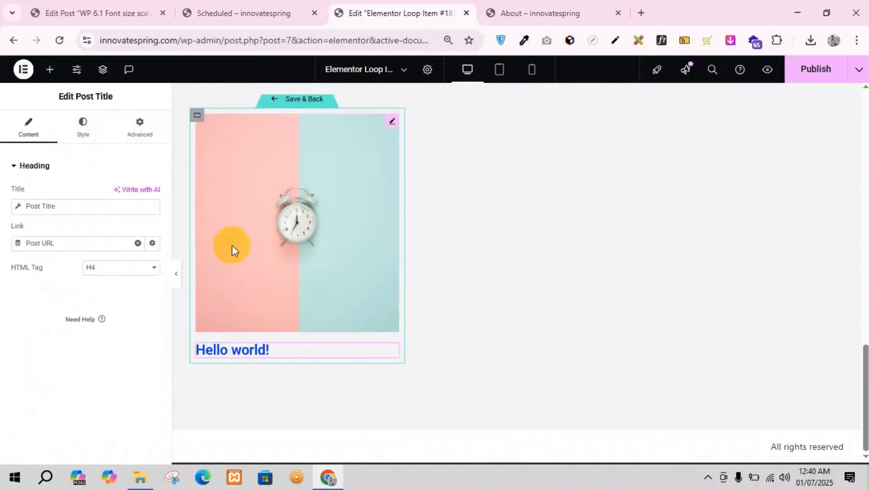
Step: Give the carousel template's container a classic background in white for its normal state
{"action": "left_click", "coordinate": [196, 117]}
{"action": "left_click", "coordinate": [81, 127]}
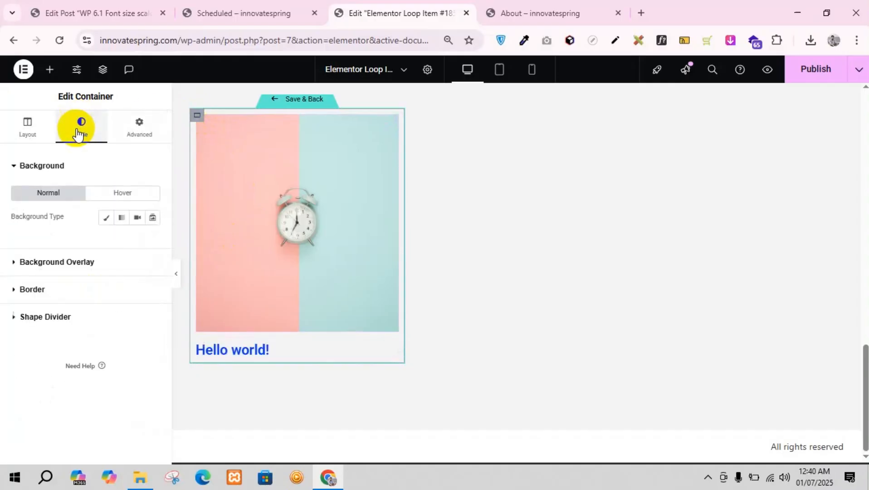
{"action": "left_click", "coordinate": [106, 217]}
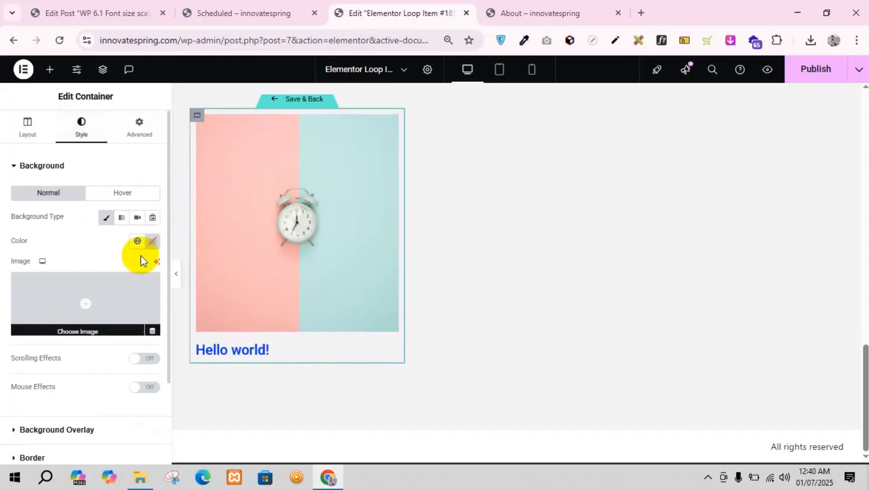
{"action": "left_click", "coordinate": [137, 241]}
{"action": "left_click", "coordinate": [151, 242]}
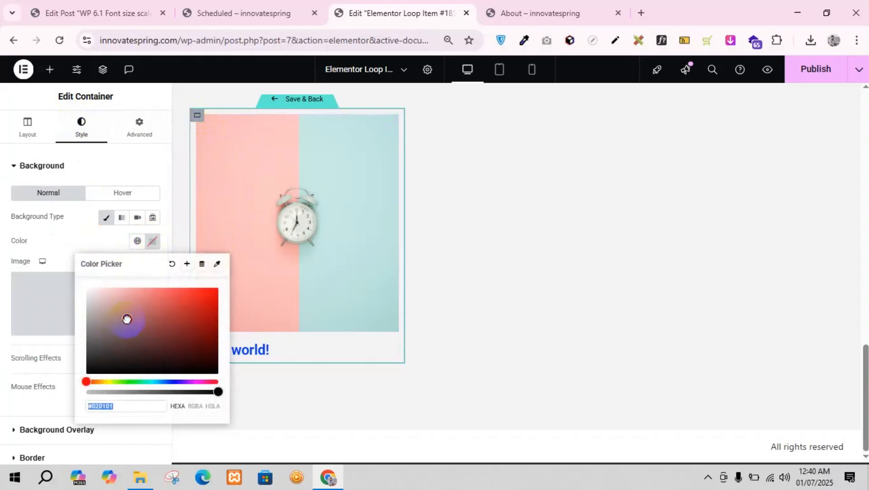
{"action": "left_click", "coordinate": [71, 242]}
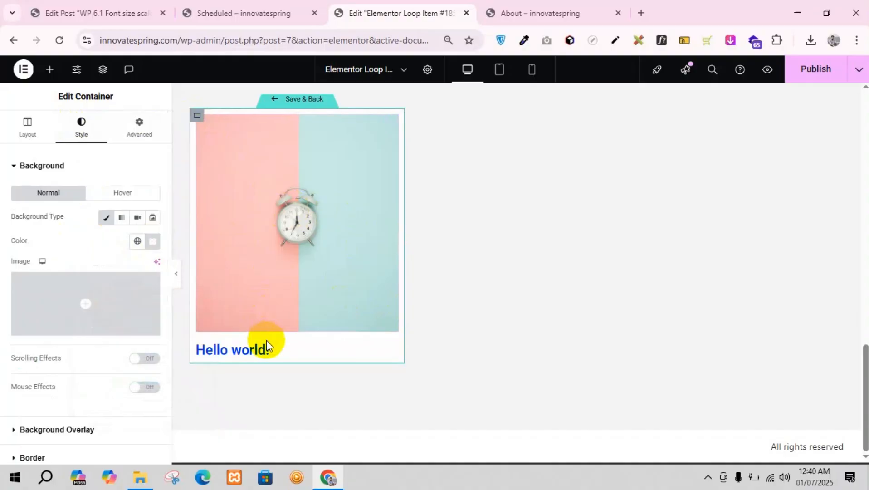
Step: Unlink the container's padding values and set them to 20 px top and bottom and 15 px right and left
{"action": "left_click", "coordinate": [139, 127]}
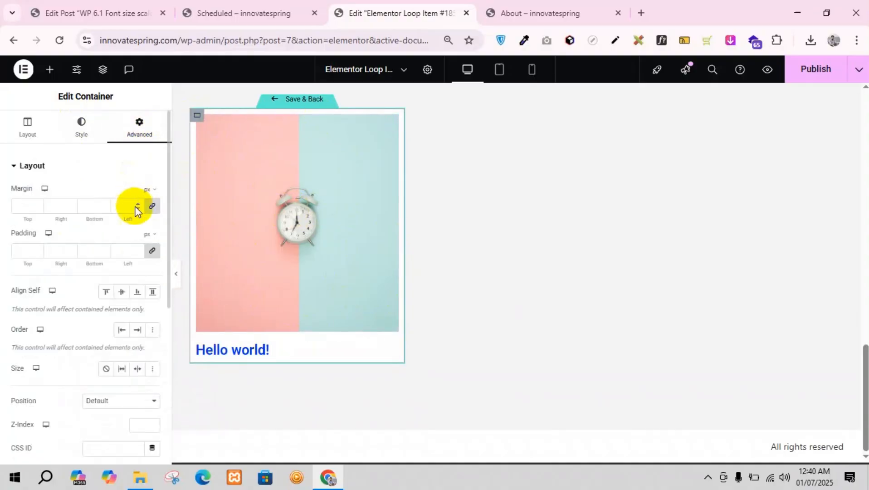
{"action": "left_click", "coordinate": [152, 252]}
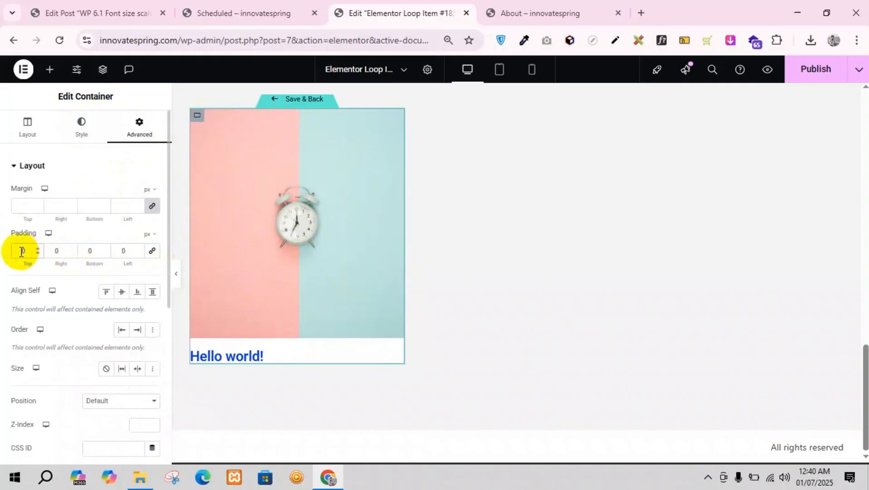
{"action": "left_click", "coordinate": [22, 251]}
{"action": "type", "text": "20"}
{"action": "key", "text": "BackSpace"}
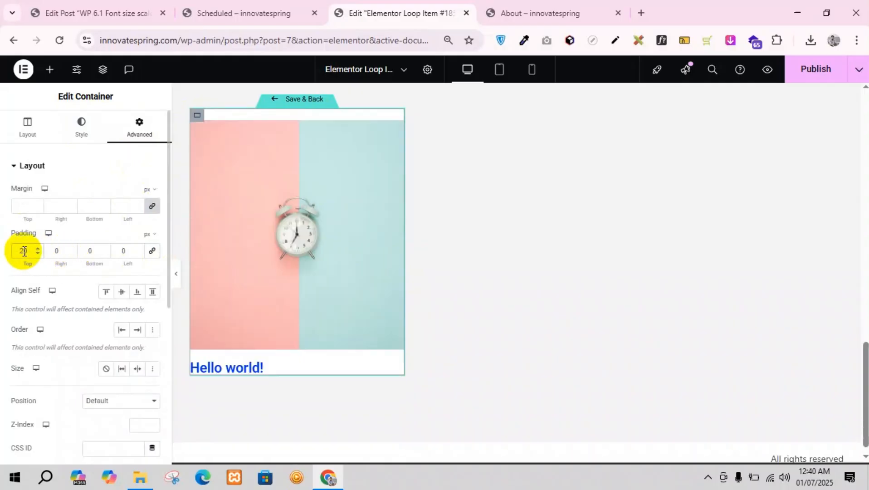
{"action": "double_click", "coordinate": [87, 250]}
{"action": "type", "text": "20"}
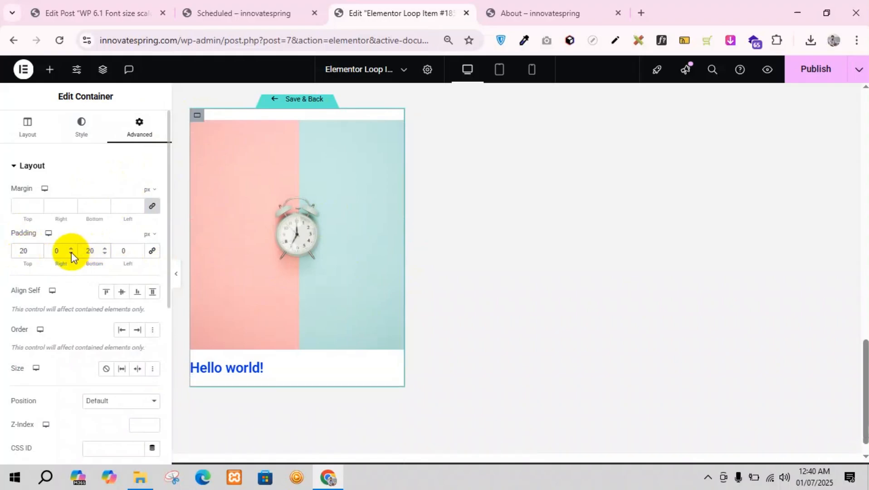
{"action": "type", "text": "15"}
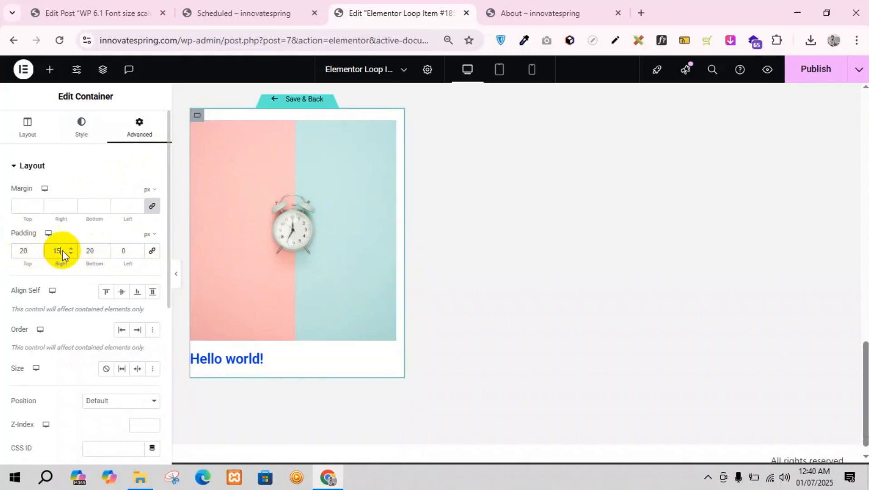
{"action": "double_click", "coordinate": [123, 251]}
{"action": "type", "text": "15"}
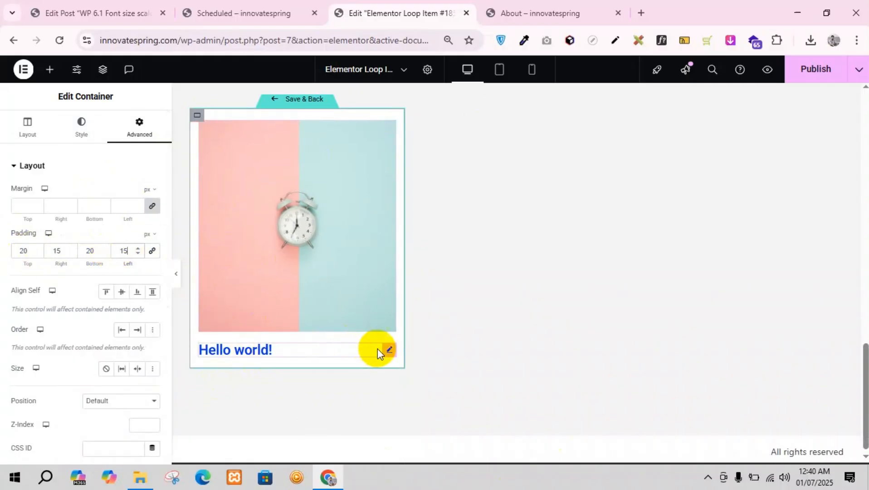
Step: Center-align the Post Title in the carousel template
{"action": "left_click", "coordinate": [387, 349]}
{"action": "left_click", "coordinate": [85, 132]}
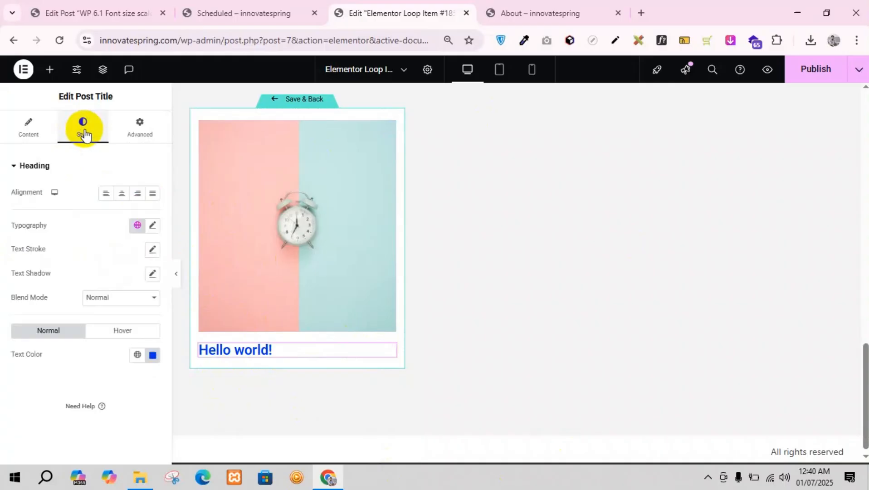
{"action": "left_click", "coordinate": [122, 193]}
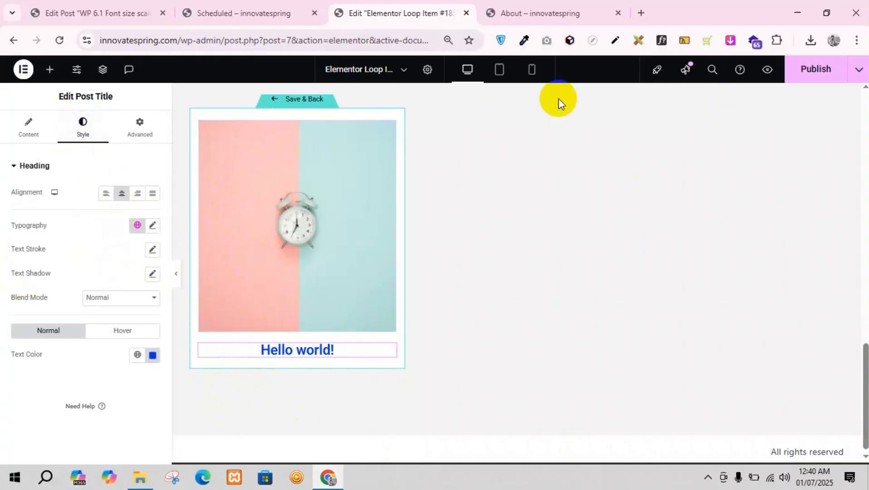
Step: Publish the carousel's loop item template and check the carousel on the About page preview
{"action": "scroll", "coordinate": [568, 150], "scroll_direction": "up", "scroll_amount": 1}
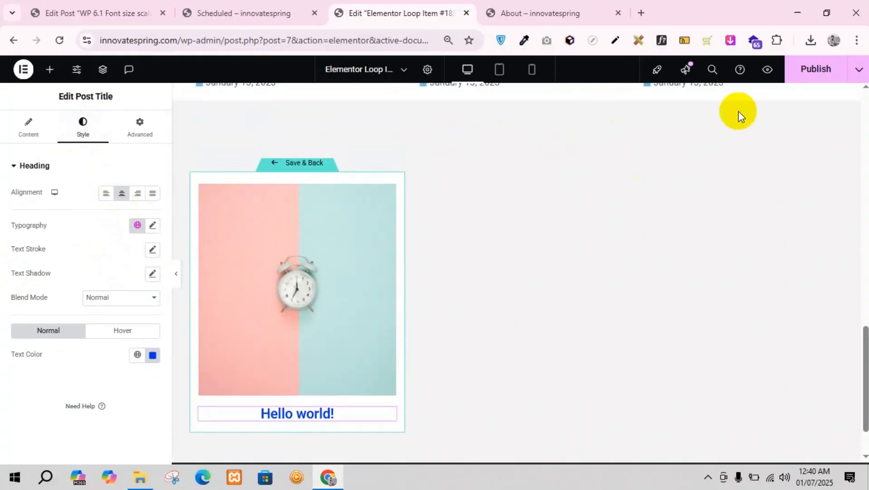
{"action": "left_click", "coordinate": [812, 79]}
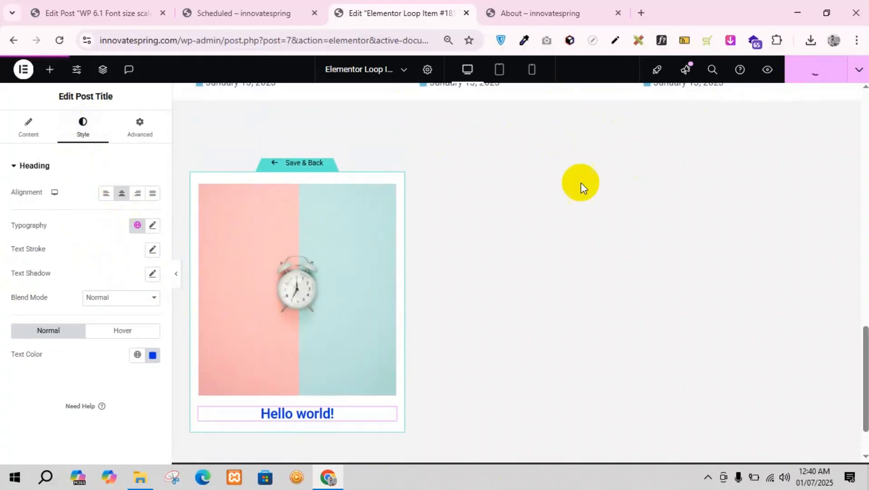
{"action": "left_click", "coordinate": [540, 6]}
{"action": "scroll", "coordinate": [485, 217], "scroll_direction": "down", "scroll_amount": 5}
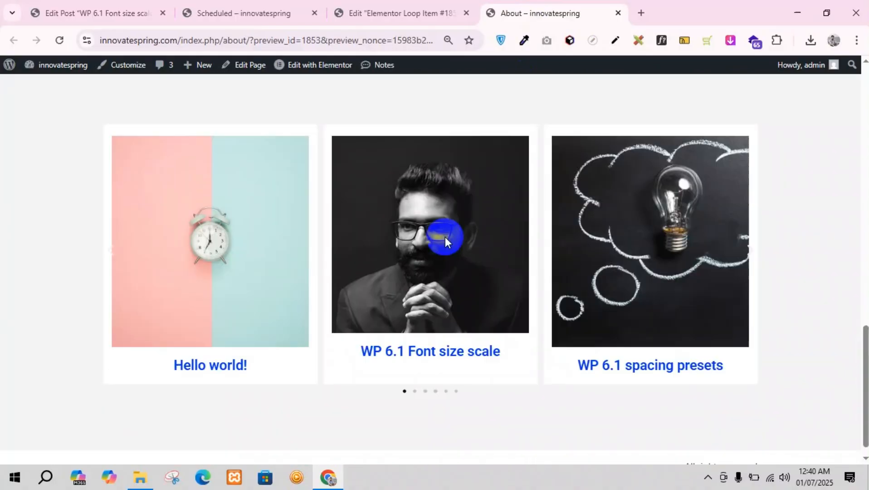
{"action": "scroll", "coordinate": [445, 236], "scroll_direction": "down", "scroll_amount": 1}
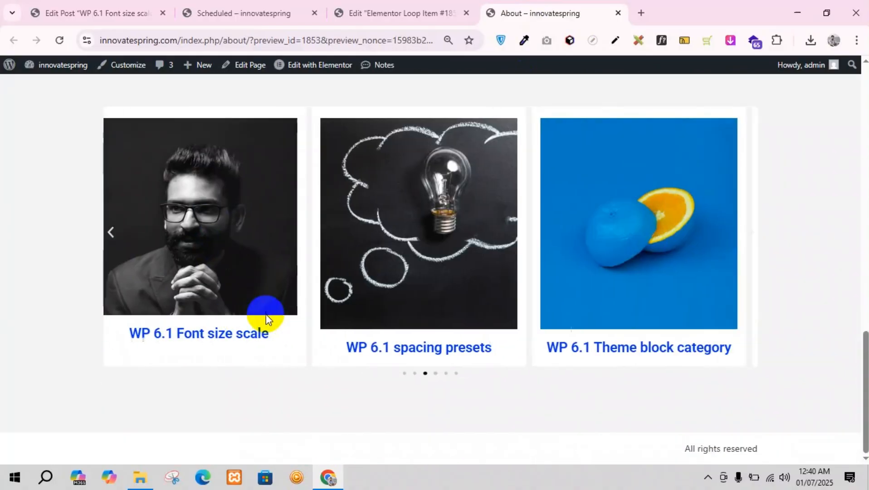
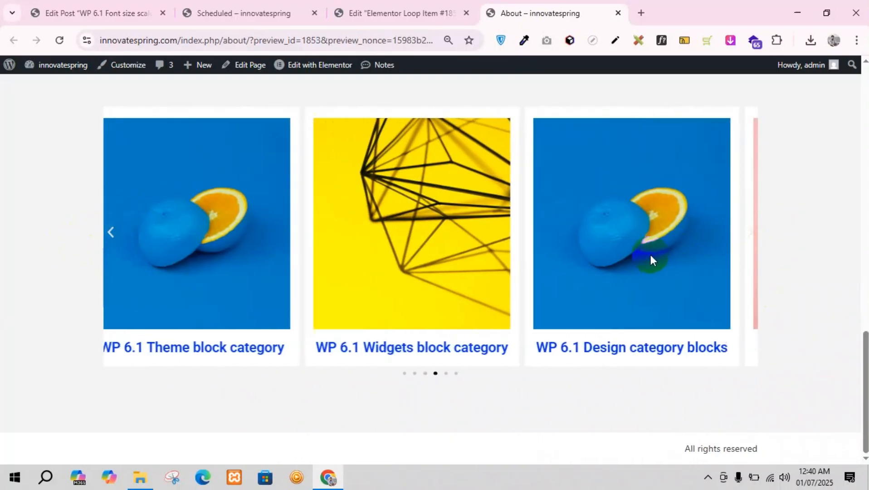
Step: Leave the carousel's loop item template for the About page and open the Loop Carousel's layout settings
{"action": "left_click", "coordinate": [384, 11]}
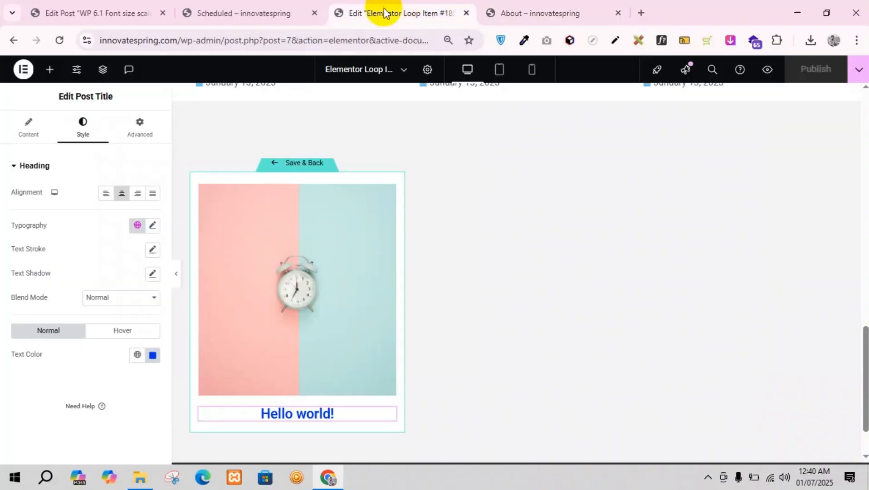
{"action": "left_click", "coordinate": [275, 165]}
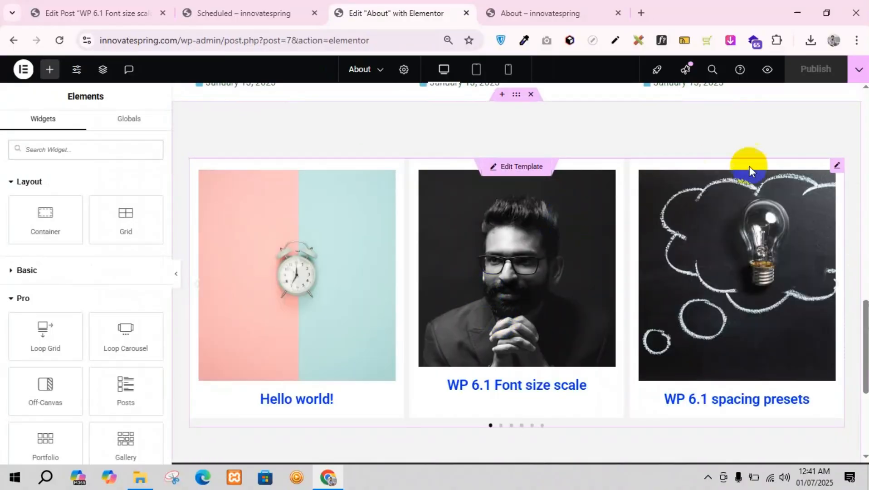
{"action": "left_click", "coordinate": [837, 167]}
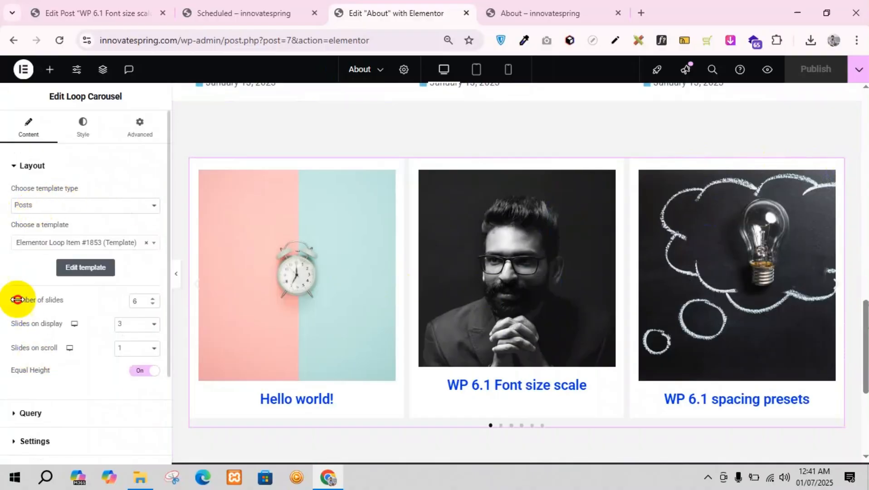
{"action": "left_click_drag", "start_coordinate": [18, 299], "coordinate": [72, 302]}
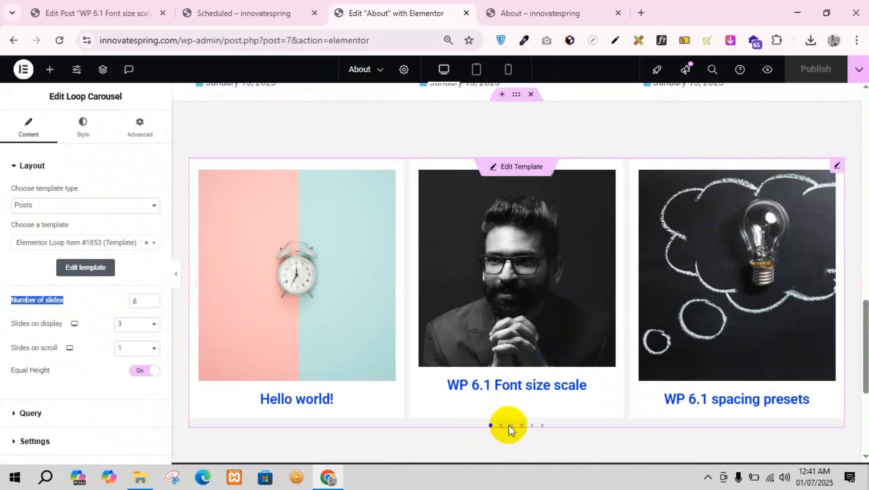
Step: Browse the carousel's slides and pagination dots on the About page preview and return to the Elementor editor
{"action": "left_click", "coordinate": [471, 21]}
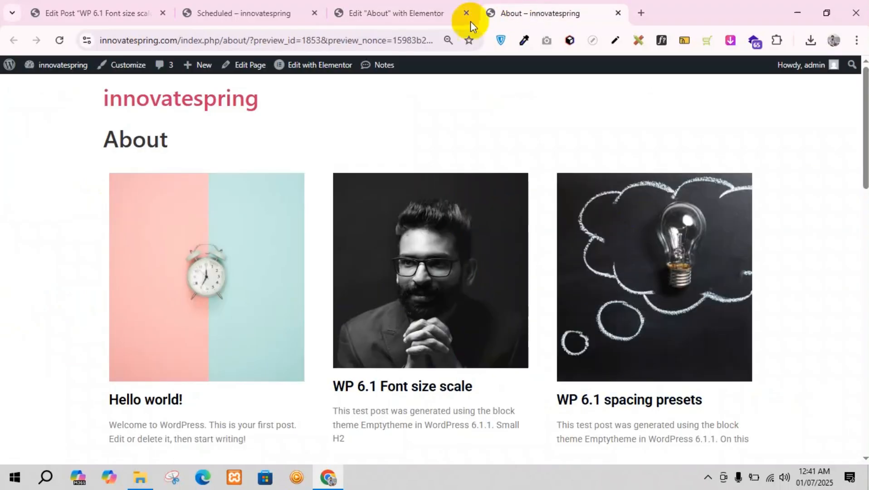
{"action": "scroll", "coordinate": [470, 346], "scroll_direction": "down", "scroll_amount": 15}
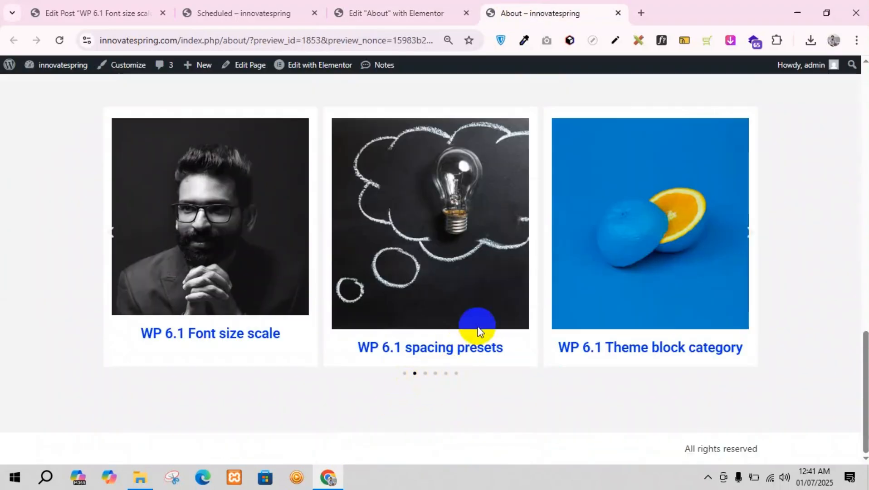
{"action": "left_click_drag", "start_coordinate": [703, 260], "coordinate": [476, 247]}
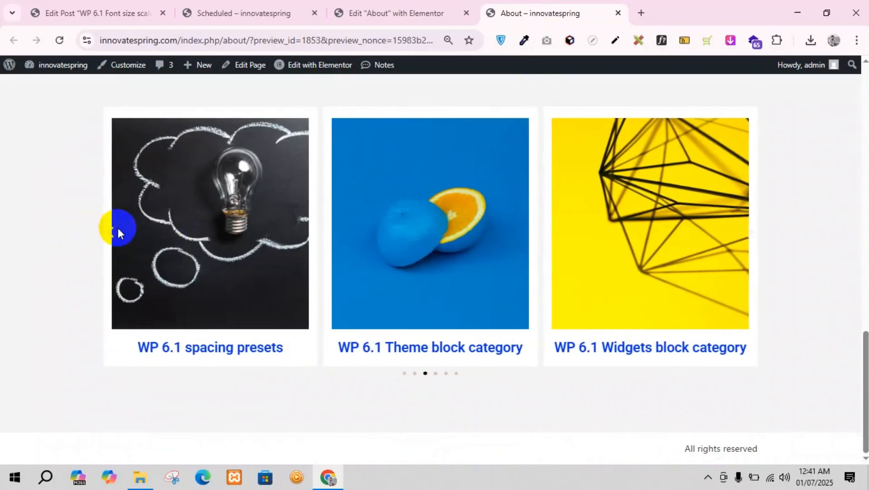
{"action": "left_click", "coordinate": [112, 232]}
{"action": "left_click", "coordinate": [112, 231]}
{"action": "left_click", "coordinate": [390, 11]}
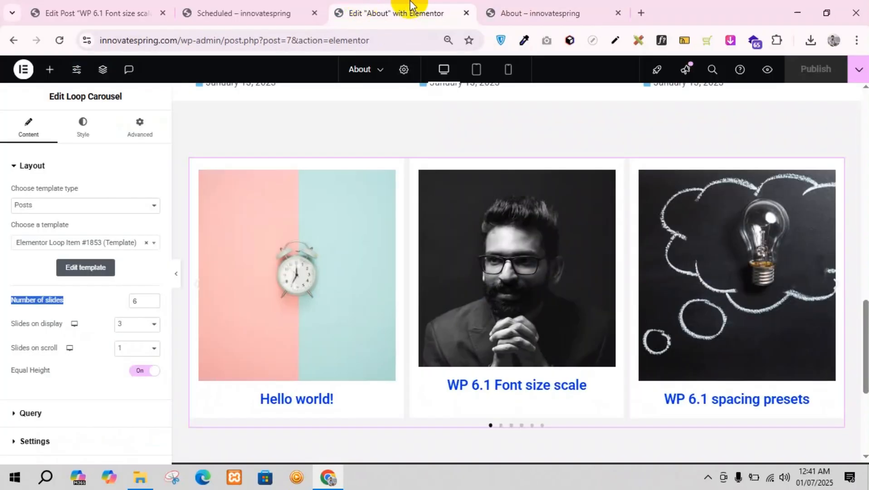
{"action": "left_click", "coordinate": [486, 12]}
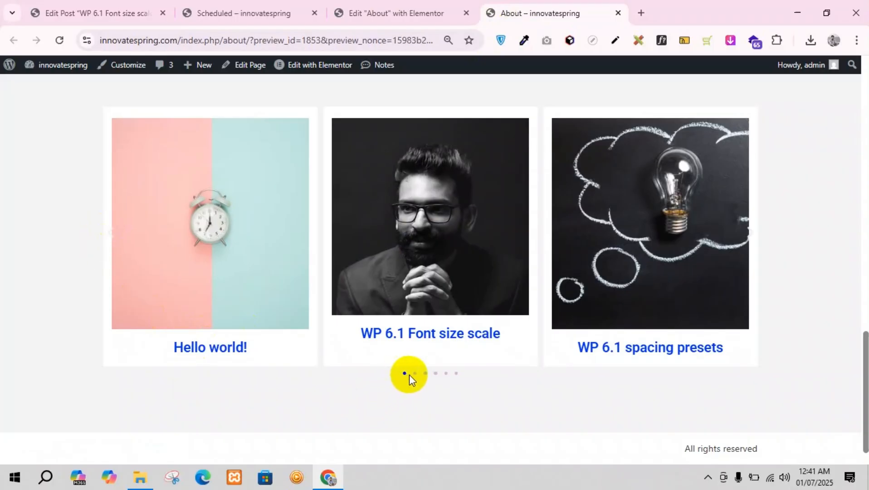
{"action": "left_click", "coordinate": [372, 12]}
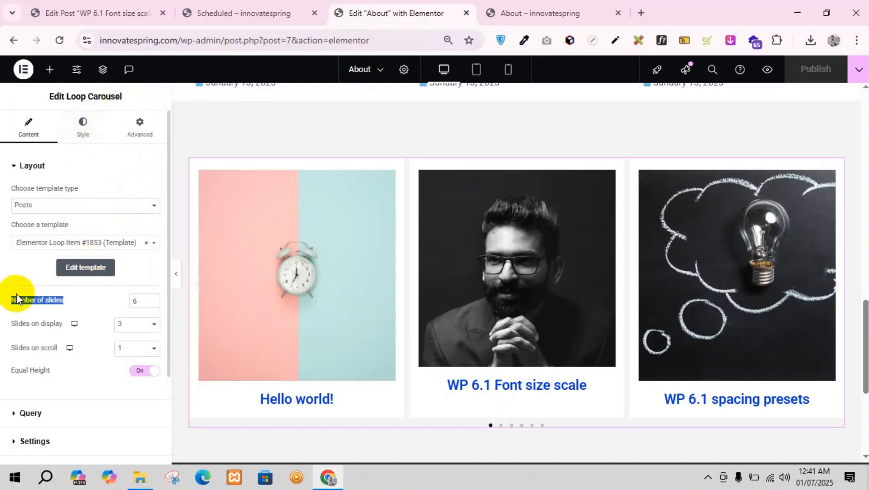
Step: Try 8 as the carousel's number of slides, paging through them, and set the number back to 6
{"action": "left_click", "coordinate": [137, 301]}
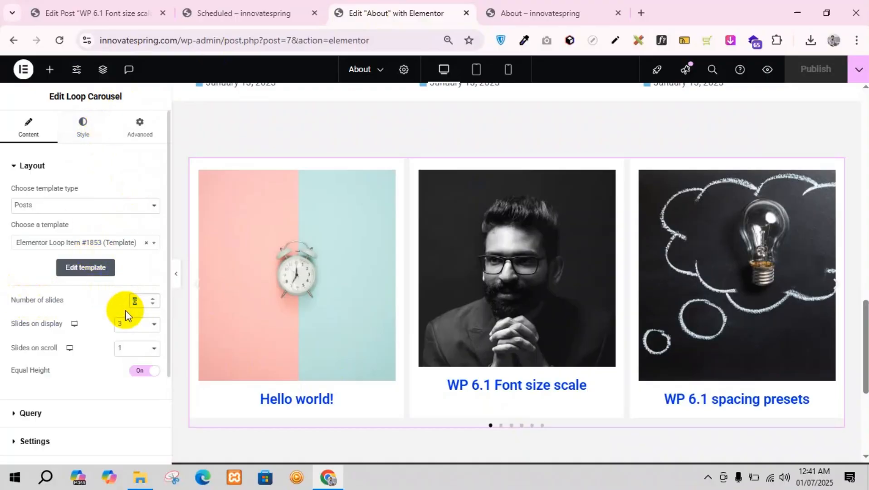
{"action": "type", "text": "8"}
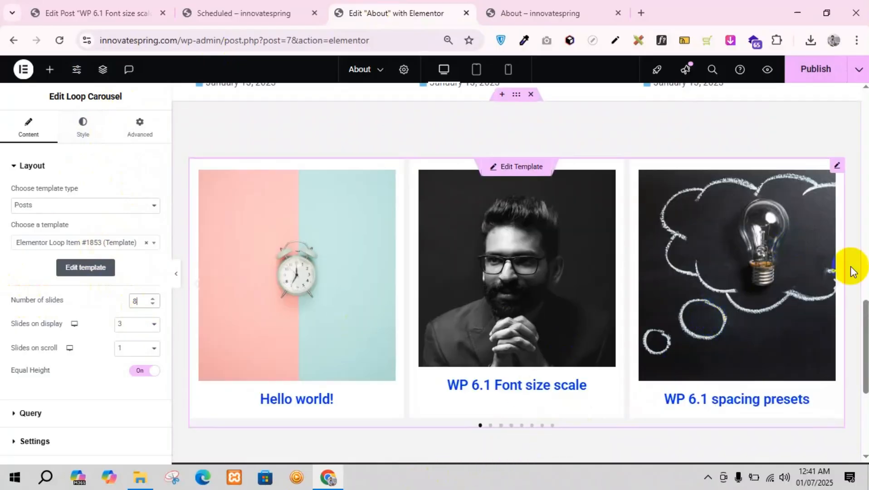
{"action": "left_click", "coordinate": [834, 285]}
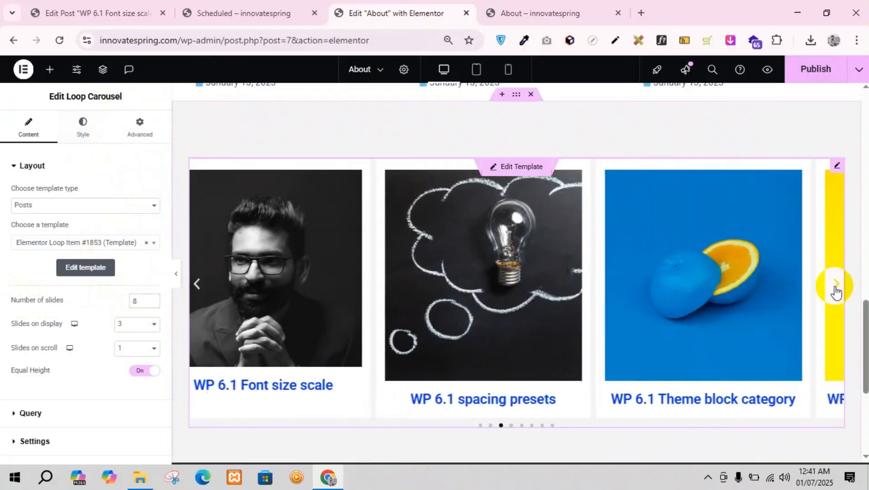
{"action": "left_click", "coordinate": [836, 285]}
{"action": "left_click", "coordinate": [836, 286]}
{"action": "left_click", "coordinate": [835, 286]}
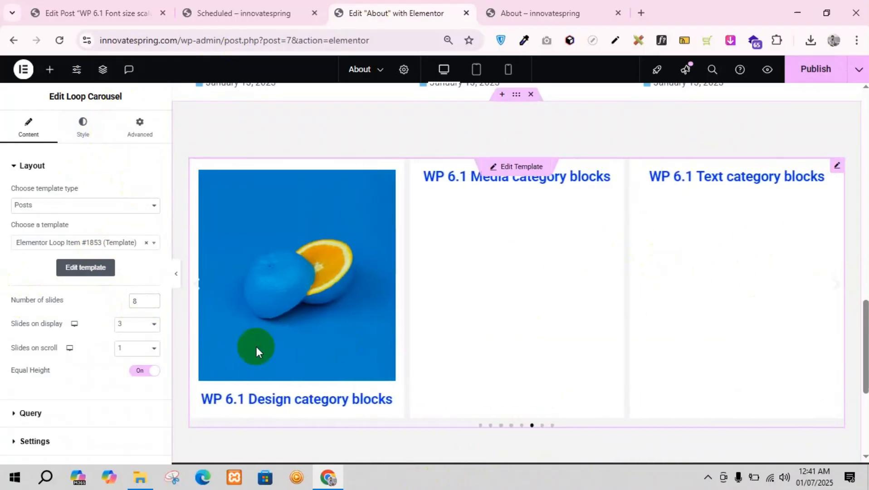
{"action": "left_click", "coordinate": [153, 304]}
{"action": "left_click", "coordinate": [152, 304]}
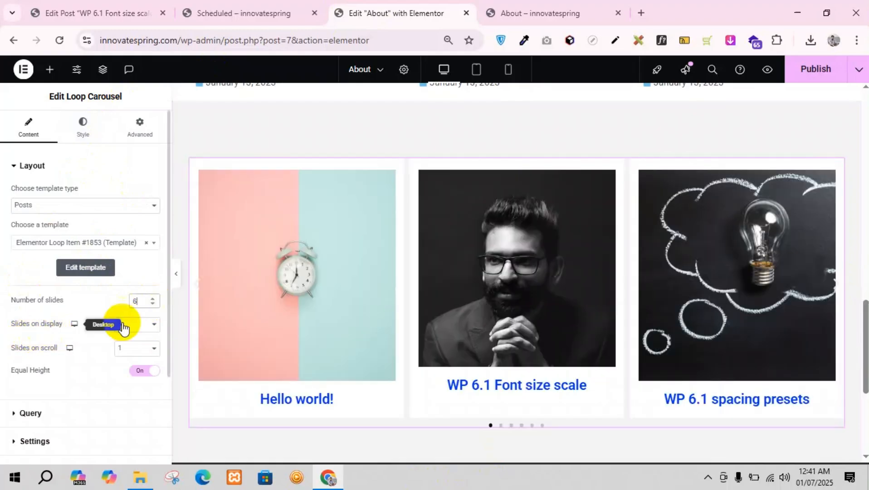
{"action": "left_click", "coordinate": [483, 262]}
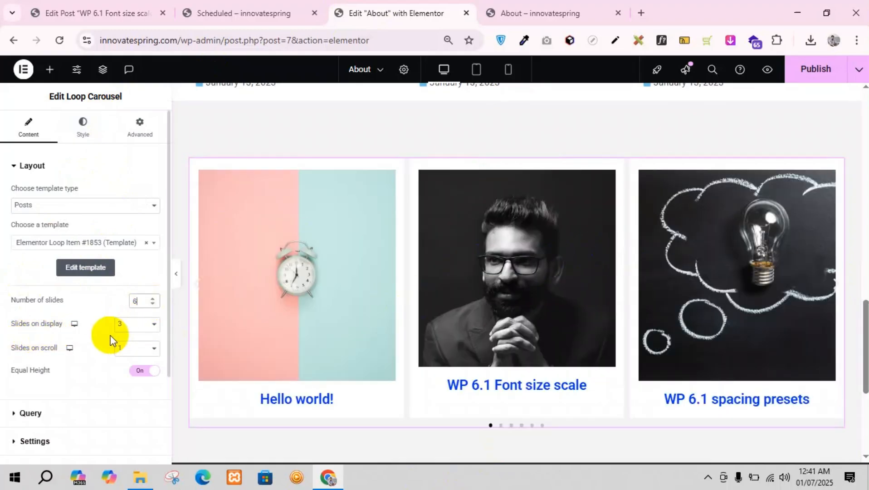
Step: Try 4 slides on display for the carousel on desktop and set it back to 3
{"action": "left_click", "coordinate": [133, 326]}
{"action": "left_click", "coordinate": [126, 228]}
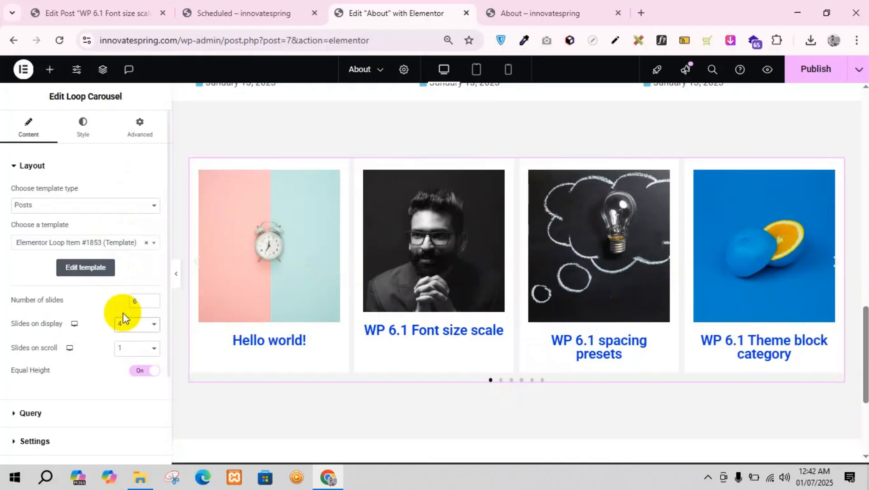
{"action": "left_click", "coordinate": [122, 324]}
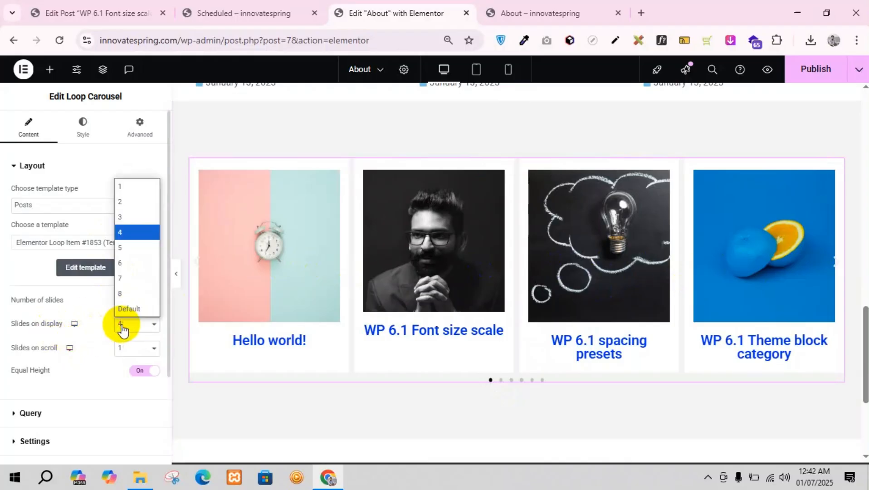
{"action": "left_click", "coordinate": [73, 325]}
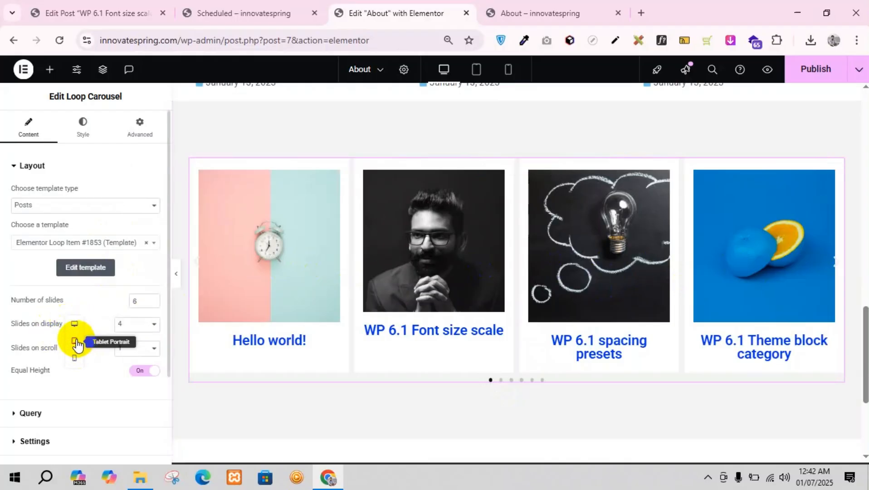
{"action": "left_click", "coordinate": [122, 325]}
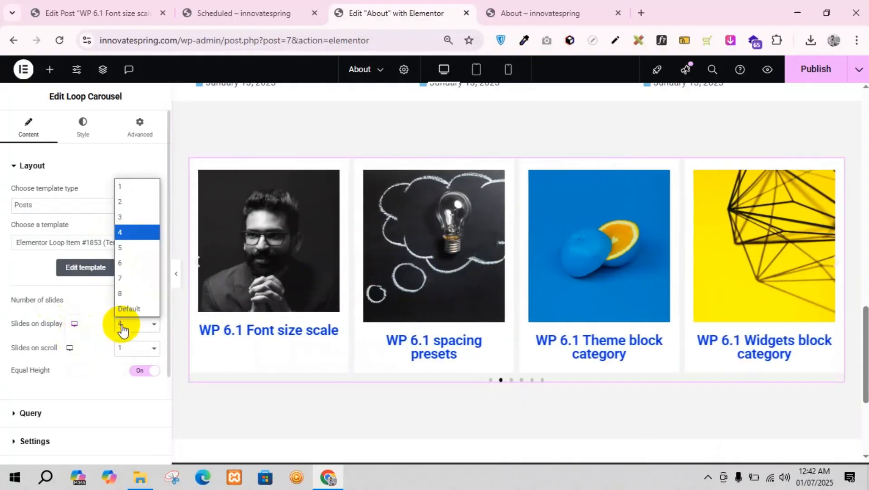
{"action": "left_click", "coordinate": [130, 216]}
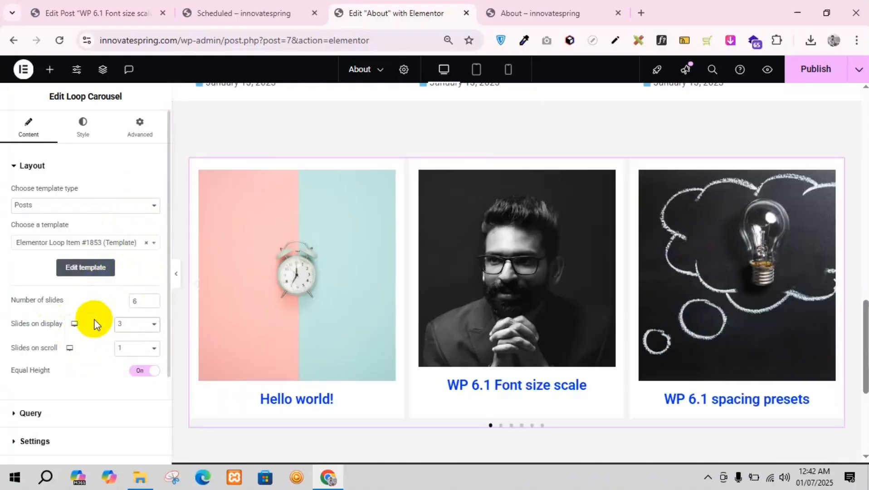
Step: Set the carousel's slides on display to 2 for tablet portrait
{"action": "left_click", "coordinate": [74, 324]}
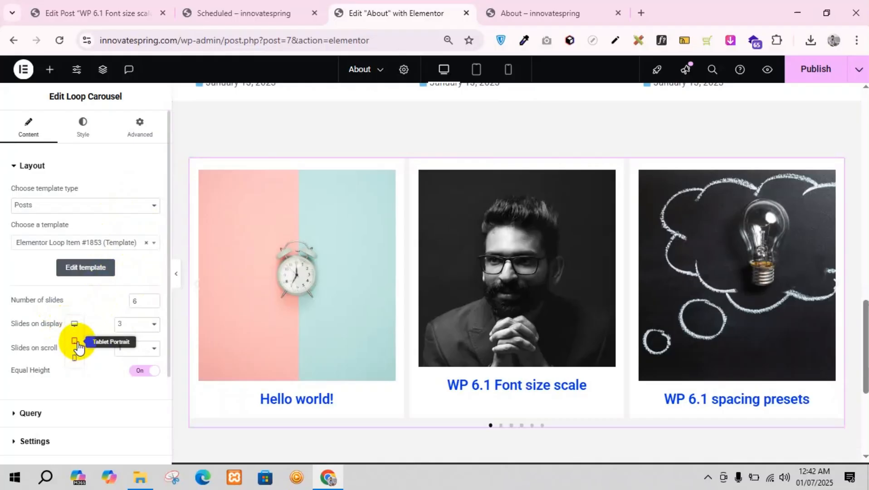
{"action": "left_click", "coordinate": [75, 342]}
{"action": "left_click", "coordinate": [123, 326]}
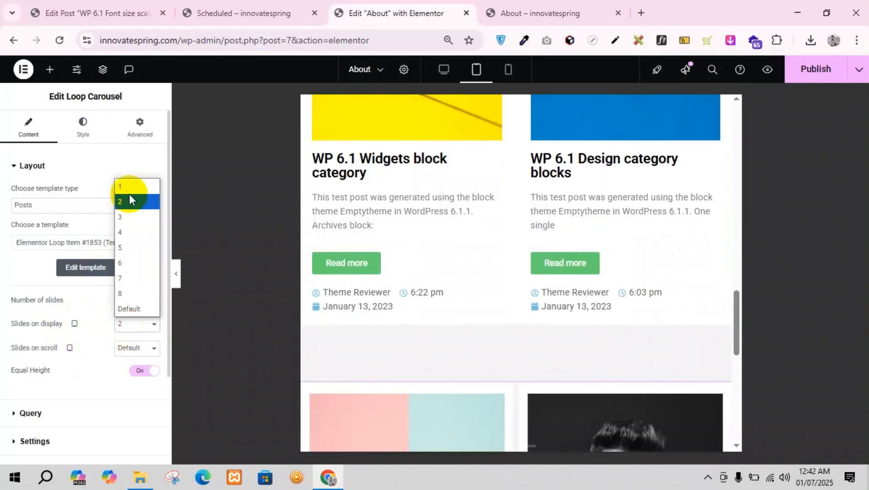
{"action": "left_click", "coordinate": [129, 200]}
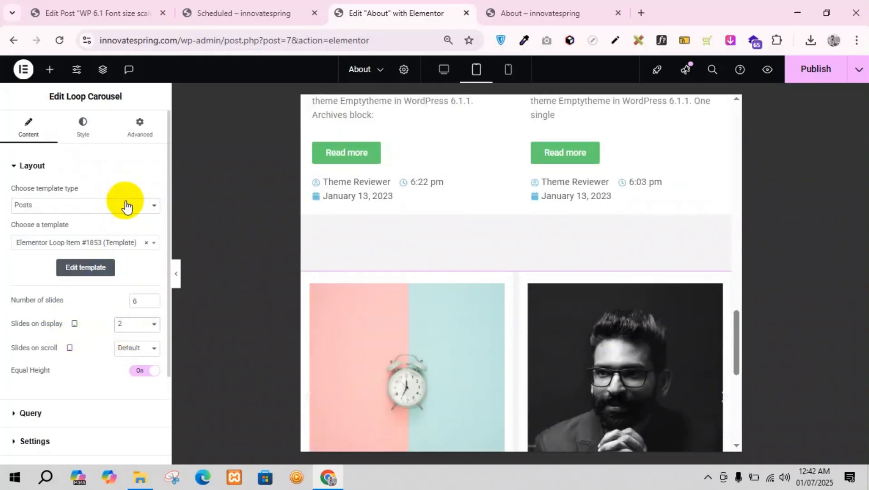
Step: Check the carousel's slides on display setting and appearance for mobile portrait, and return to the desktop view
{"action": "left_click", "coordinate": [74, 324]}
{"action": "left_click", "coordinate": [74, 356]}
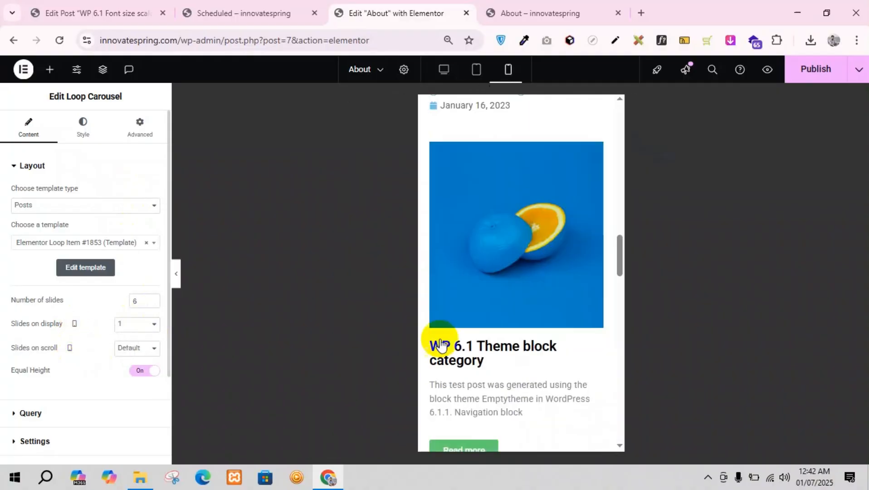
{"action": "scroll", "coordinate": [532, 274], "scroll_direction": "down", "scroll_amount": 5}
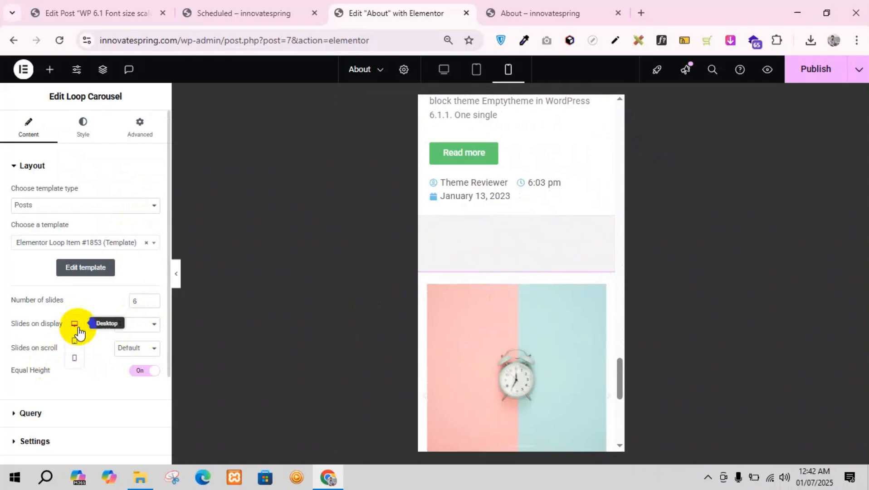
{"action": "left_click", "coordinate": [76, 325]}
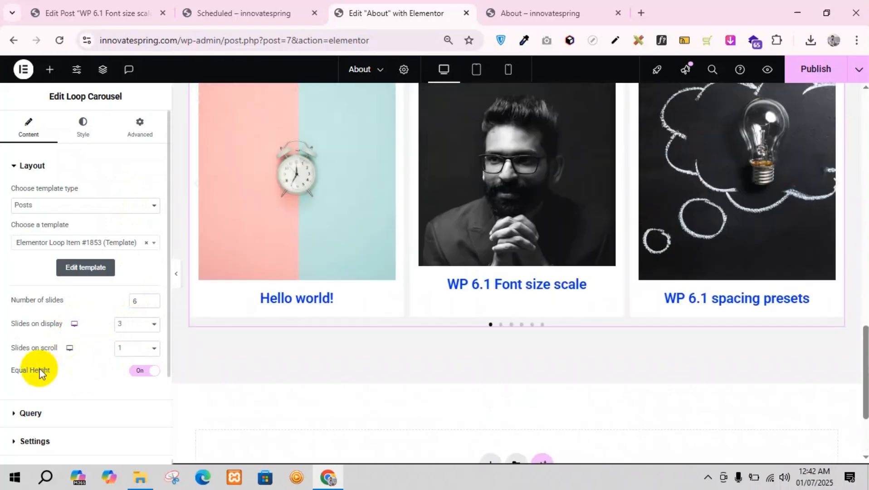
Step: Look over the carousel on desktop and review the choices for slides on scroll without changing the setting
{"action": "scroll", "coordinate": [394, 290], "scroll_direction": "down", "scroll_amount": 4}
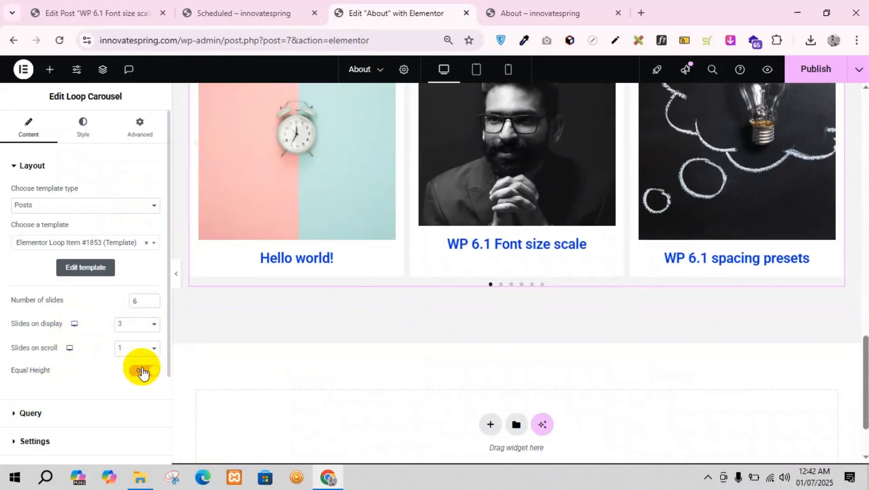
{"action": "scroll", "coordinate": [497, 347], "scroll_direction": "up", "scroll_amount": 2}
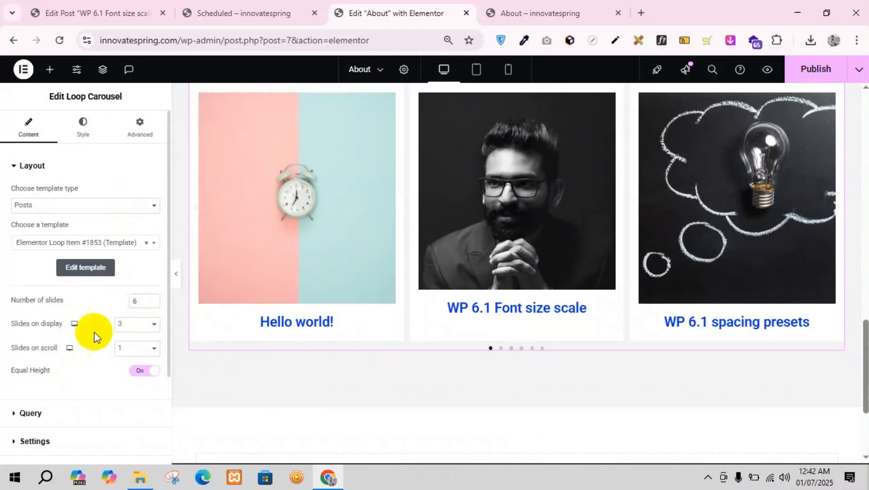
{"action": "left_click", "coordinate": [123, 348]}
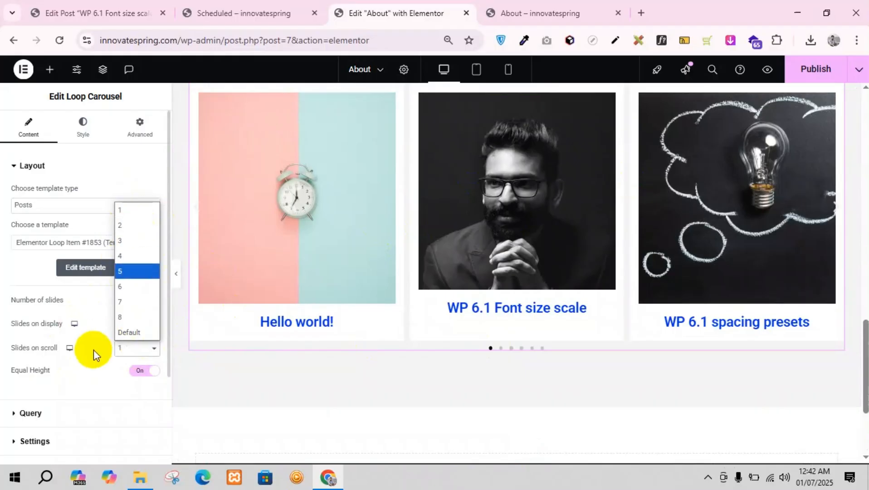
{"action": "left_click", "coordinate": [86, 365]}
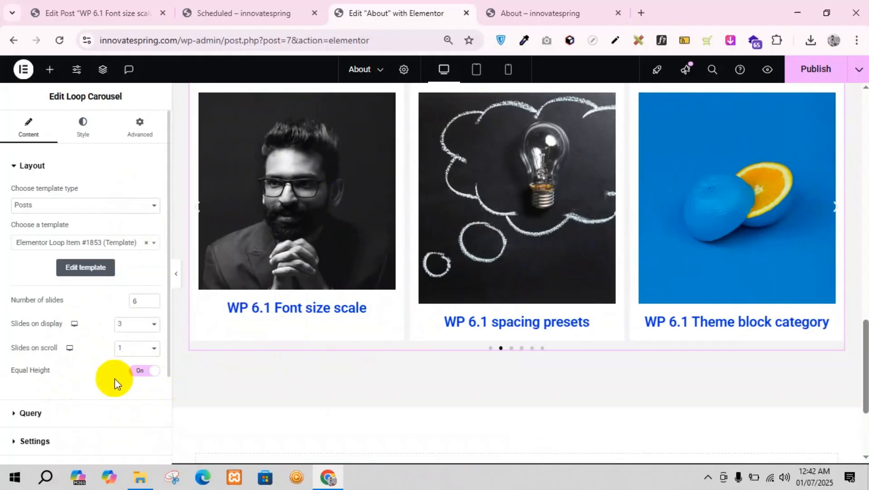
Step: Review the source choices in the carousel's Query settings, keep Posts, and set Include By to Term
{"action": "left_click", "coordinate": [86, 415]}
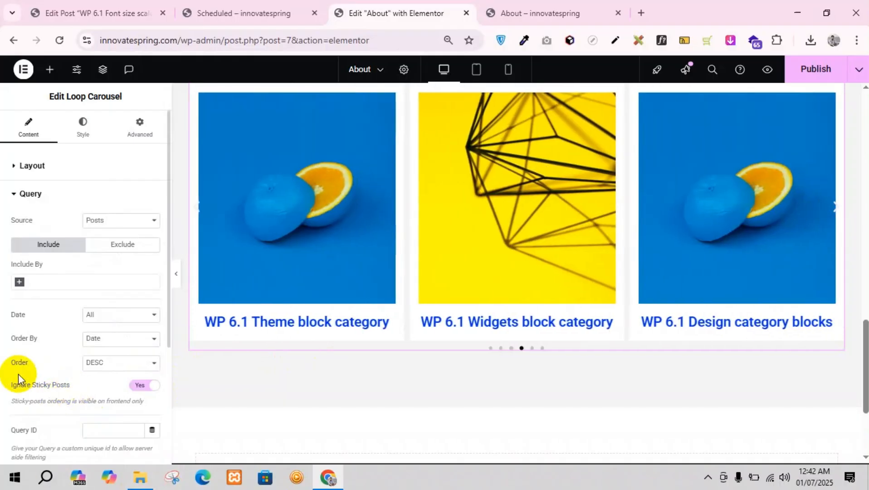
{"action": "left_click", "coordinate": [113, 222]}
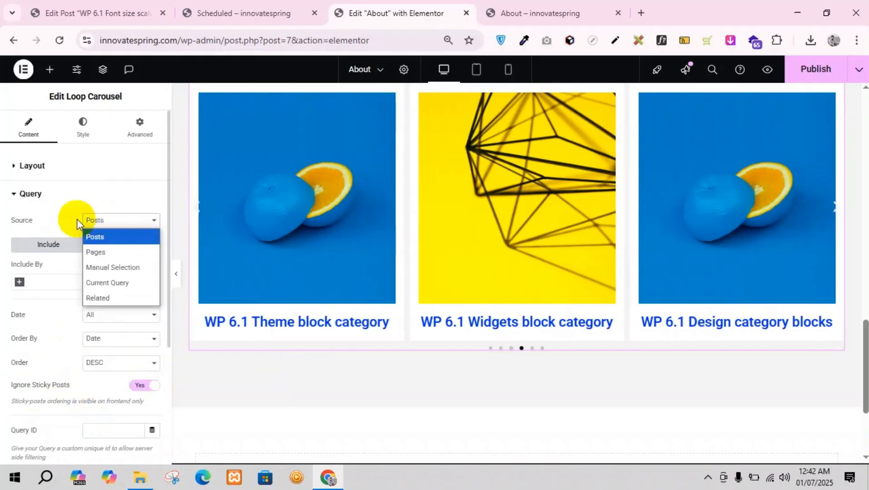
{"action": "left_click", "coordinate": [78, 222]}
{"action": "left_click", "coordinate": [30, 283]}
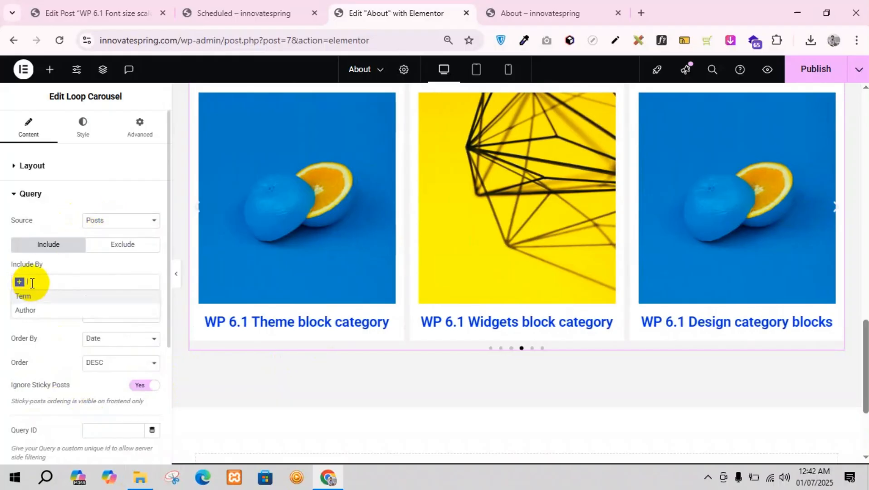
{"action": "left_click", "coordinate": [29, 299]}
{"action": "left_click", "coordinate": [36, 318]}
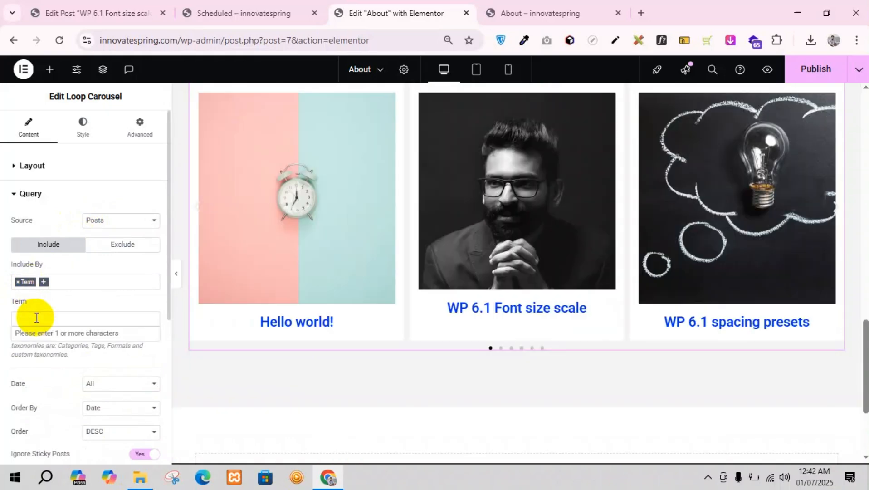
Step: Find the Classic category in the WordPress post categories list and copy its name
{"action": "left_click", "coordinate": [123, 9]}
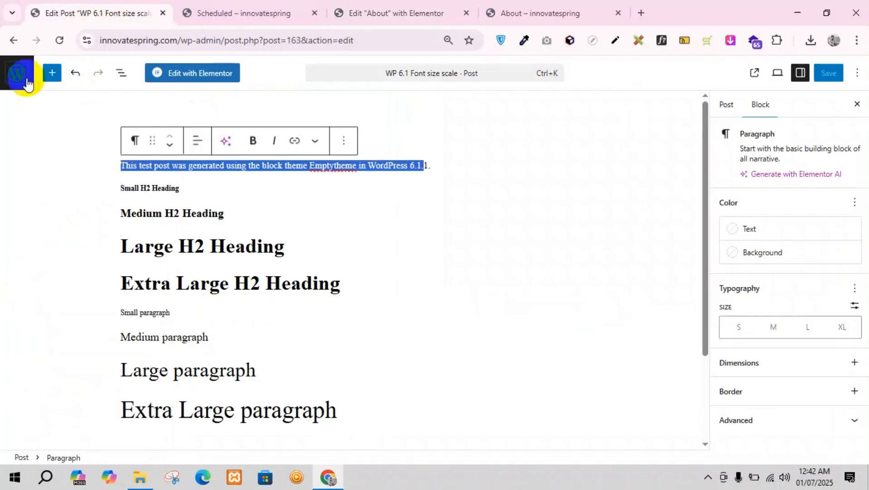
{"action": "left_click", "coordinate": [9, 78]}
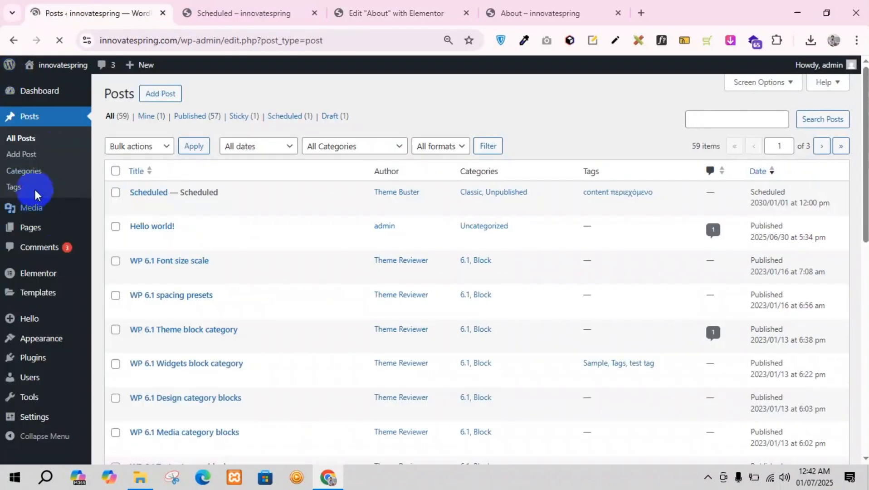
{"action": "left_click", "coordinate": [37, 171]}
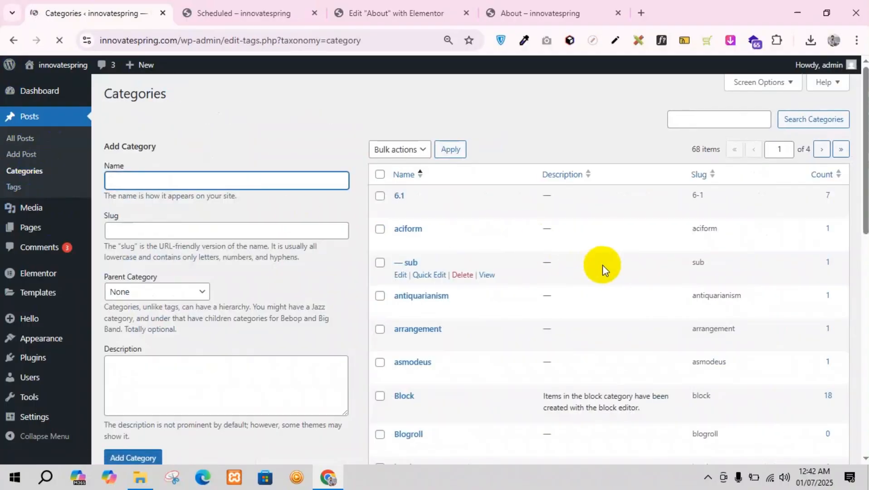
{"action": "scroll", "coordinate": [602, 264], "scroll_direction": "down", "scroll_amount": 3}
{"action": "scroll", "coordinate": [603, 265], "scroll_direction": "up", "scroll_amount": 2}
{"action": "scroll", "coordinate": [421, 293], "scroll_direction": "down", "scroll_amount": 7}
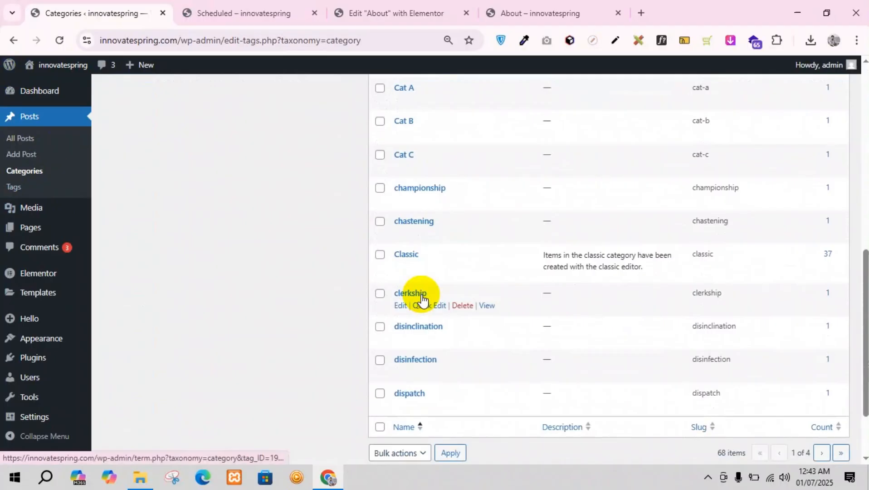
{"action": "scroll", "coordinate": [422, 298], "scroll_direction": "down", "scroll_amount": 2}
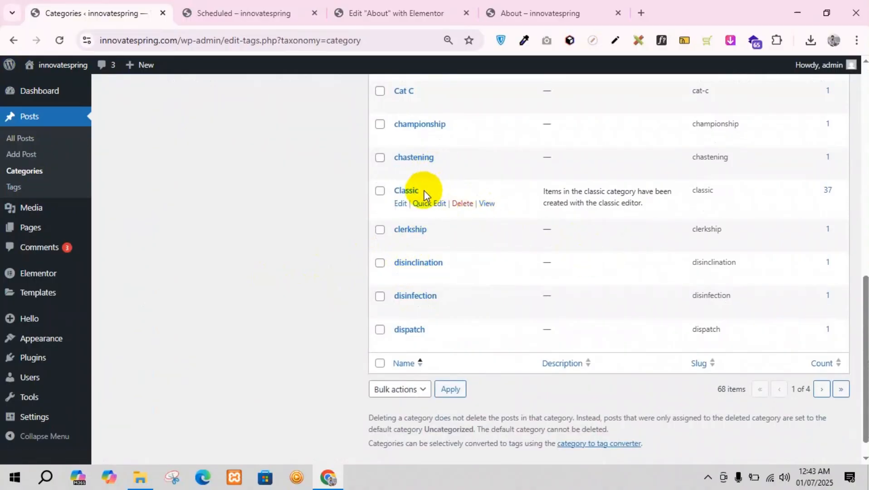
{"action": "left_click_drag", "start_coordinate": [424, 192], "coordinate": [388, 190]}
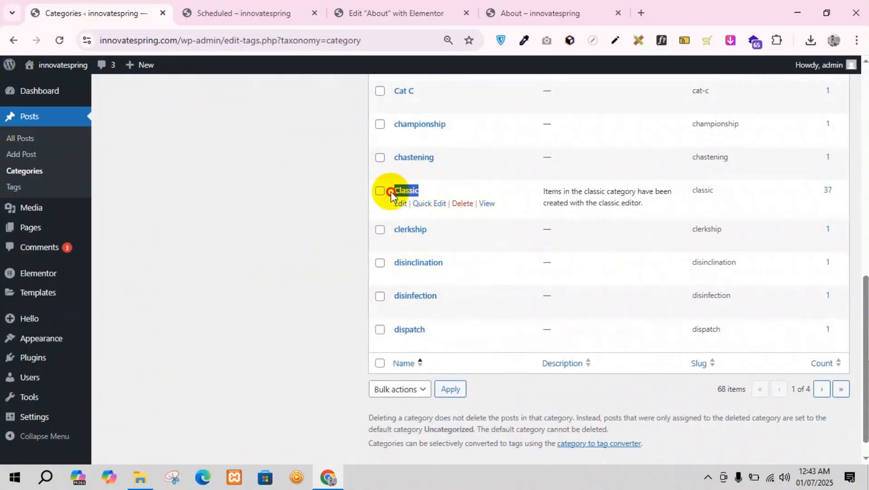
Step: Return to the Elementor page editor, remove the Term filter from the carousel's query and add it again
{"action": "left_click", "coordinate": [395, 9]}
{"action": "scroll", "coordinate": [500, 246], "scroll_direction": "up", "scroll_amount": 2}
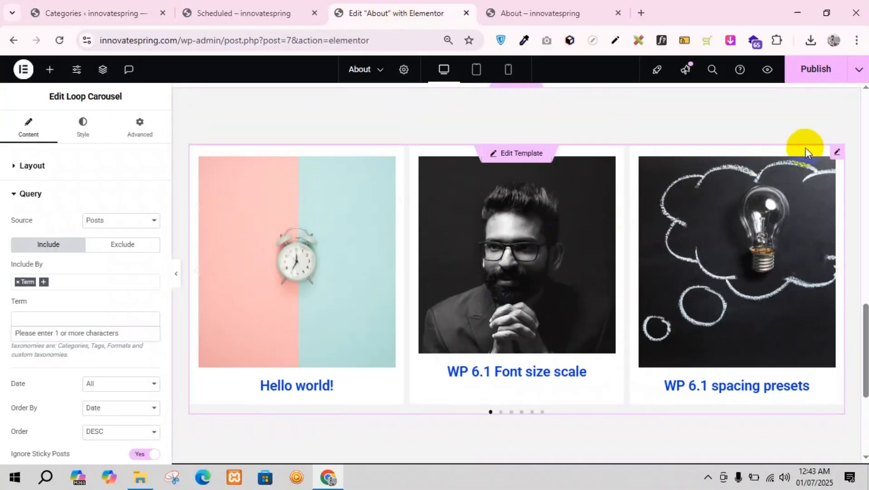
{"action": "left_click", "coordinate": [41, 320]}
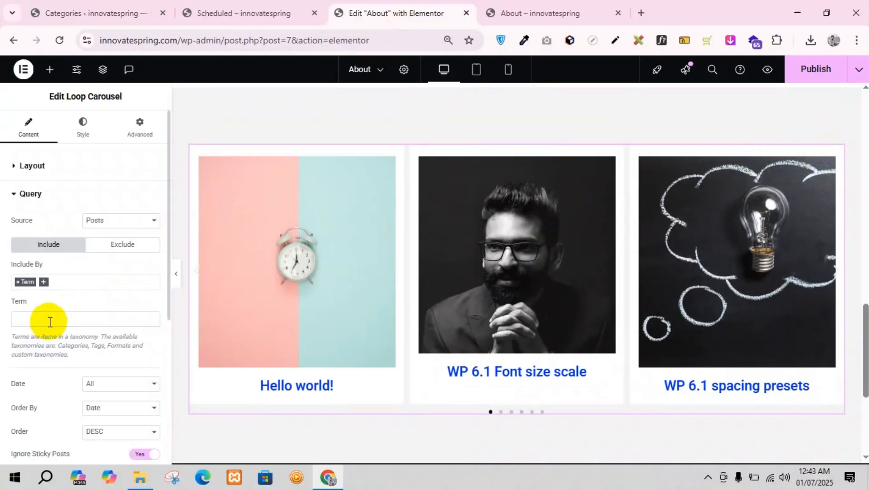
{"action": "left_click", "coordinate": [50, 321]}
{"action": "left_click", "coordinate": [42, 321]}
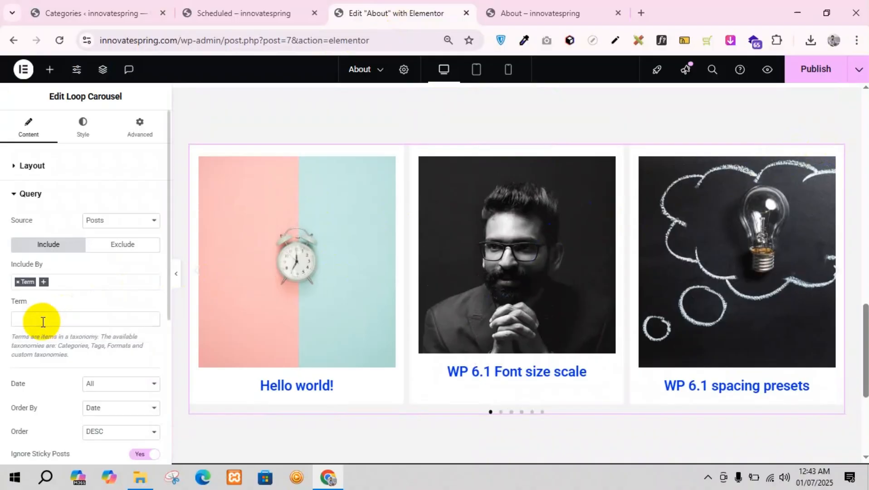
{"action": "left_click", "coordinate": [43, 285]}
{"action": "left_click", "coordinate": [33, 297]}
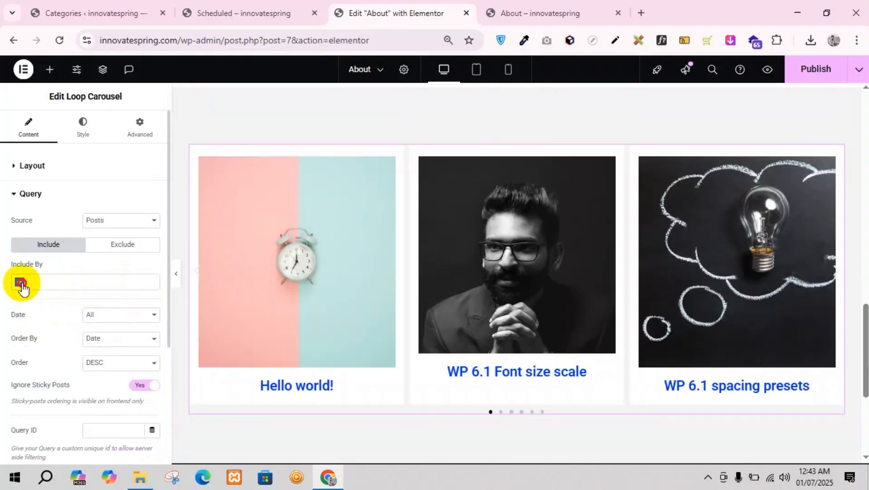
{"action": "left_click", "coordinate": [19, 281]}
{"action": "left_click", "coordinate": [32, 300]}
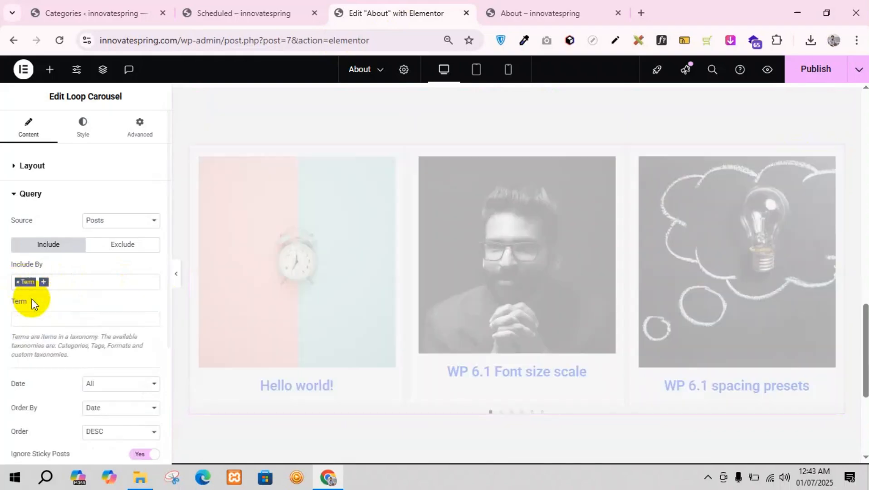
Step: Limit the carousel's query to the term Categories: Classic and preview its second slide
{"action": "left_click", "coordinate": [28, 320]}
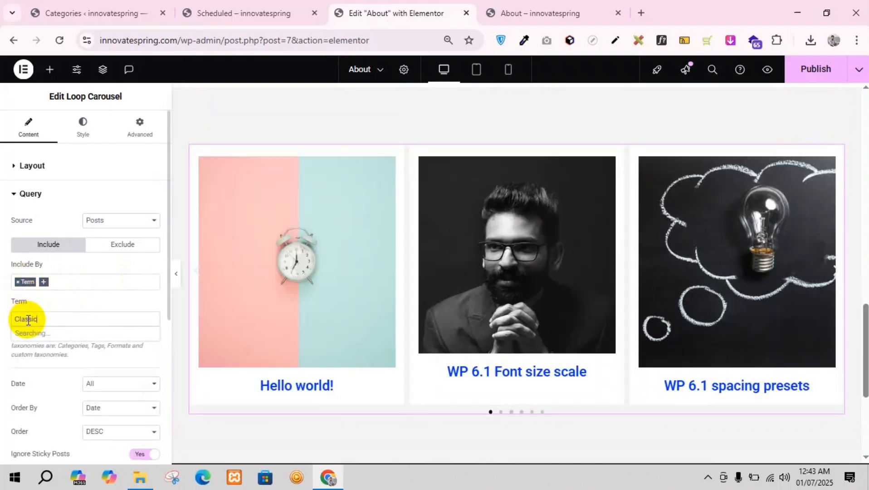
{"action": "left_click", "coordinate": [60, 334]}
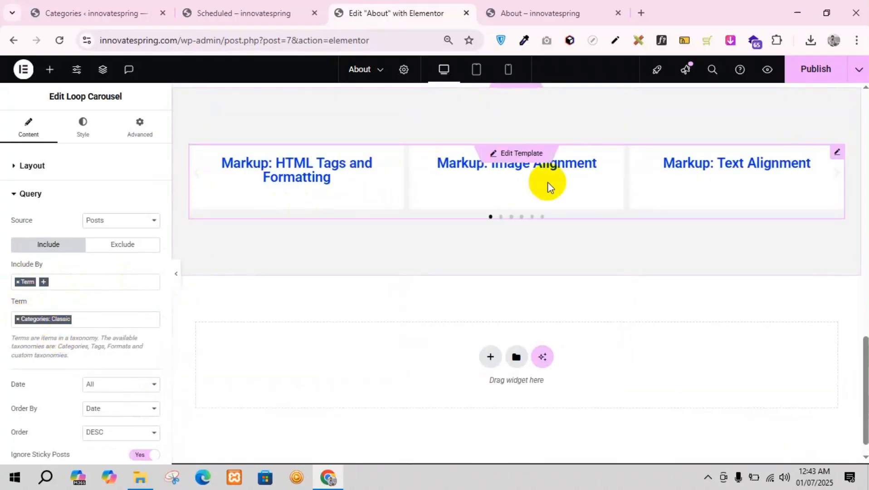
{"action": "left_click", "coordinate": [500, 217]}
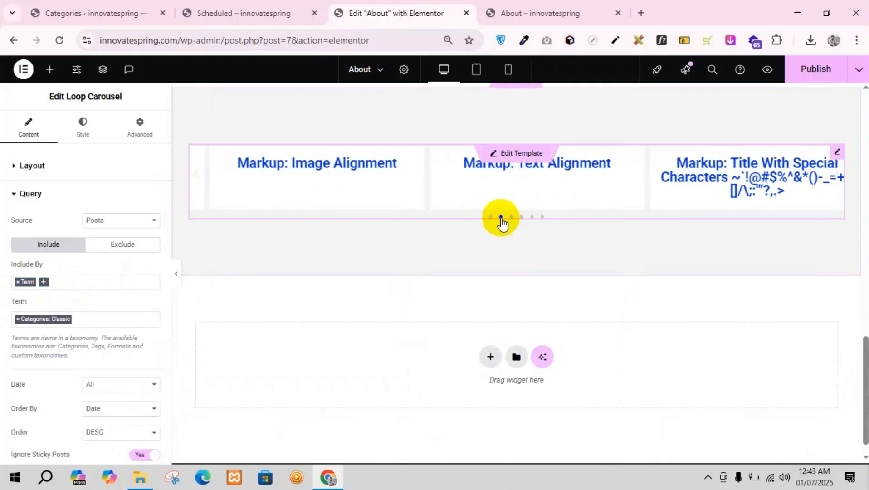
Step: In the WordPress list of all posts, copy the Block category name from the WP 6.1 Font size scale post
{"action": "left_click", "coordinate": [88, 9]}
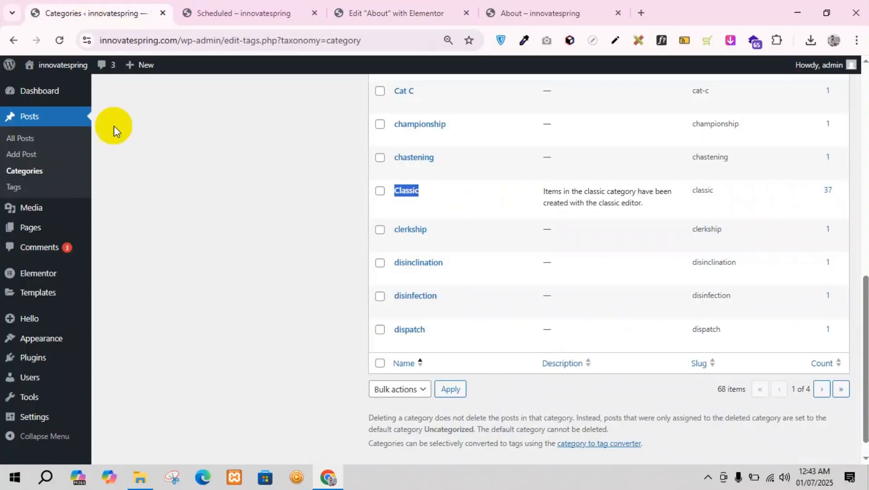
{"action": "left_click", "coordinate": [18, 138]}
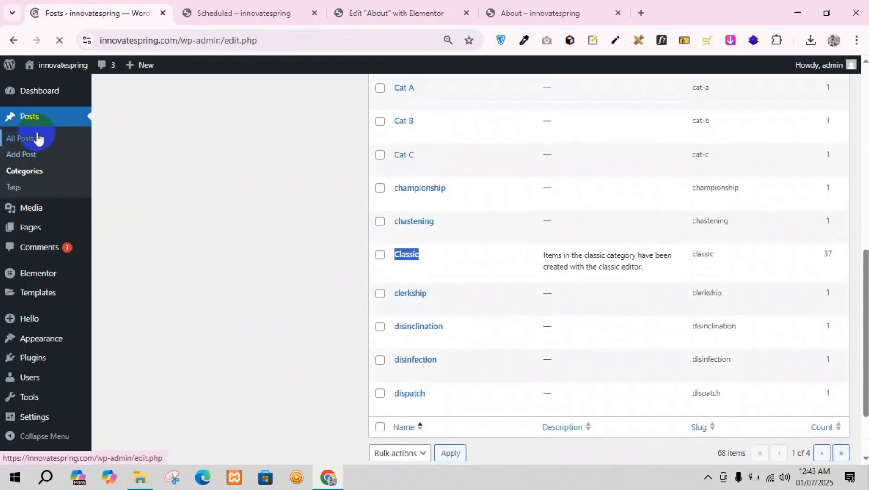
{"action": "scroll", "coordinate": [499, 291], "scroll_direction": "down", "scroll_amount": 1}
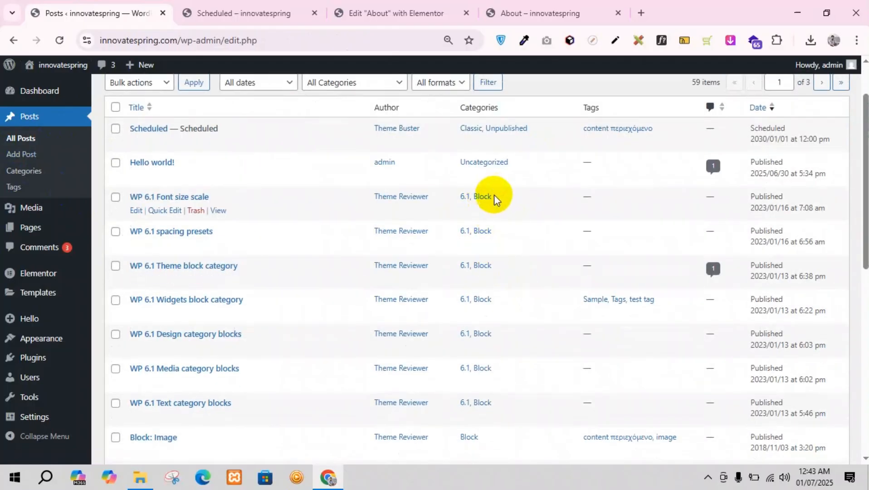
{"action": "left_click_drag", "start_coordinate": [497, 200], "coordinate": [476, 206]}
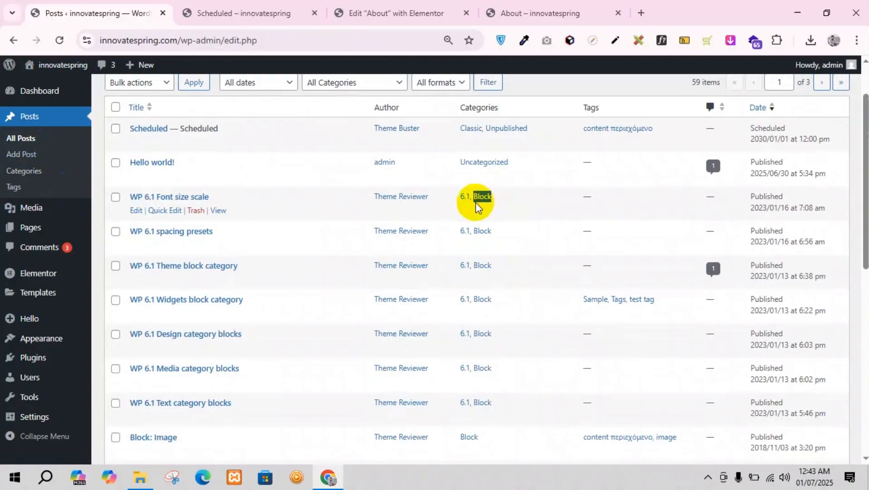
Step: Back in the Elementor editor, replace the query term with Categories: Block and advance the carousel to preview its posts
{"action": "left_click", "coordinate": [387, 9]}
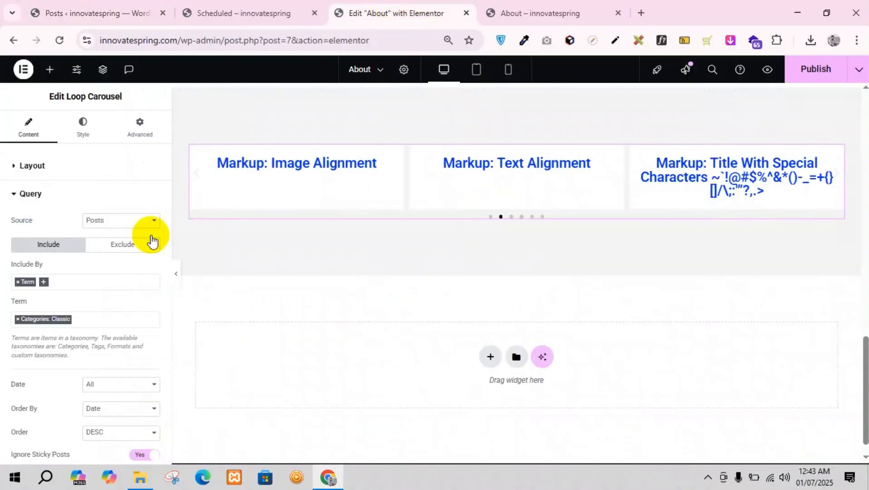
{"action": "left_click", "coordinate": [84, 320]}
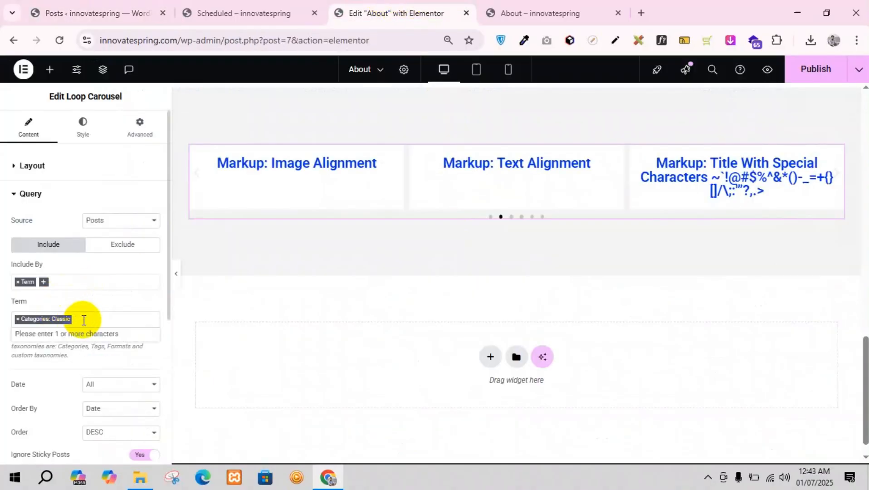
{"action": "key", "text": "BackSpace"}
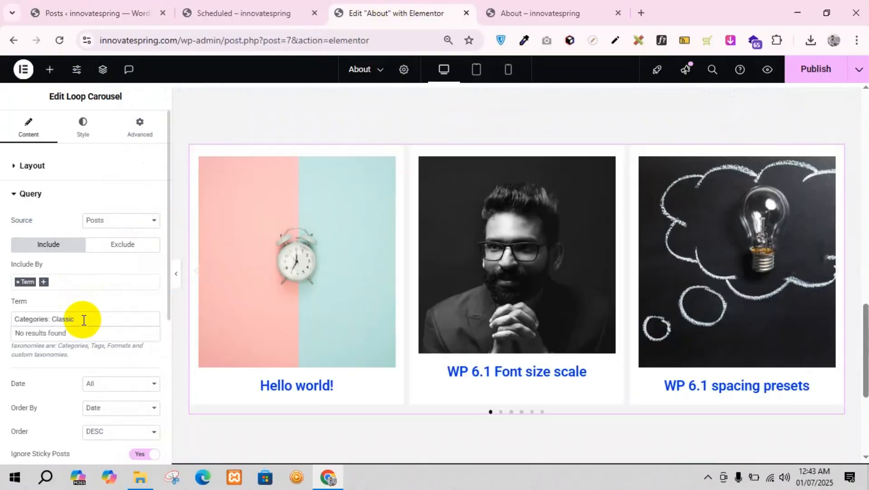
{"action": "left_click", "coordinate": [85, 320]}
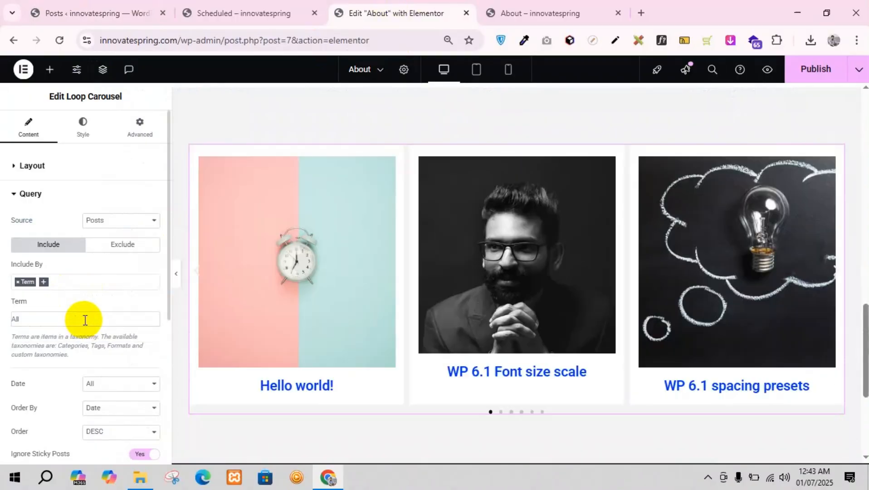
{"action": "left_click", "coordinate": [84, 321]}
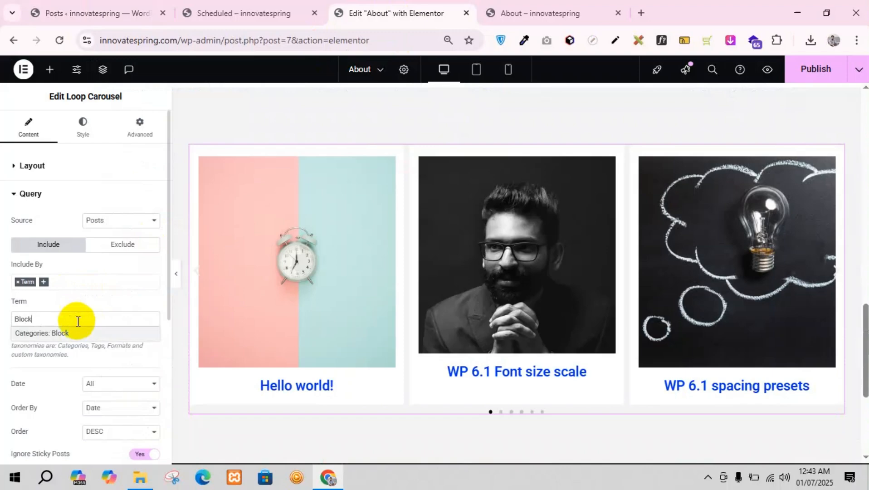
{"action": "left_click", "coordinate": [60, 333]}
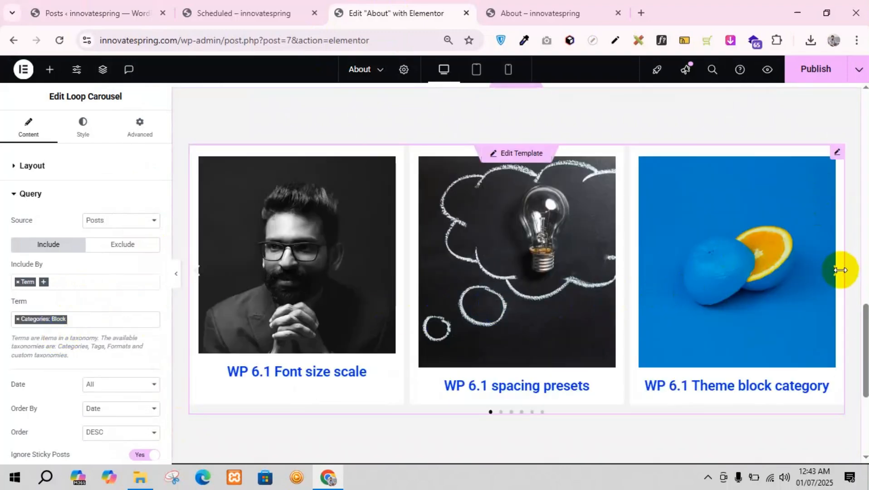
{"action": "left_click", "coordinate": [833, 274]}
{"action": "left_click", "coordinate": [833, 275]}
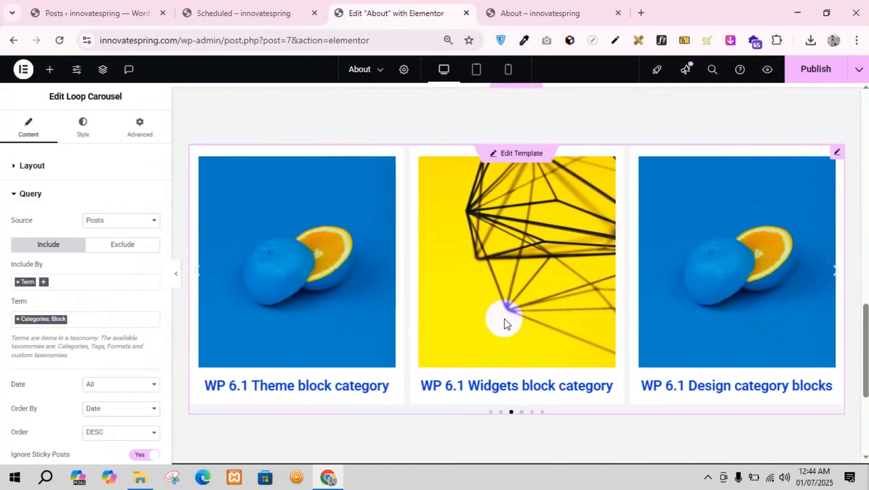
Step: Examine the Date, Order By and Order choices in the carousel's query without changing them
{"action": "scroll", "coordinate": [14, 363], "scroll_direction": "down", "scroll_amount": 3}
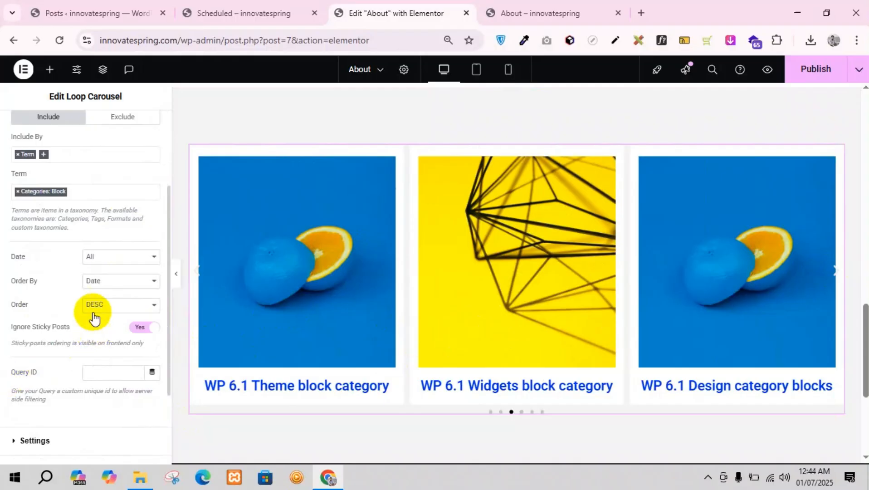
{"action": "left_click", "coordinate": [95, 259]}
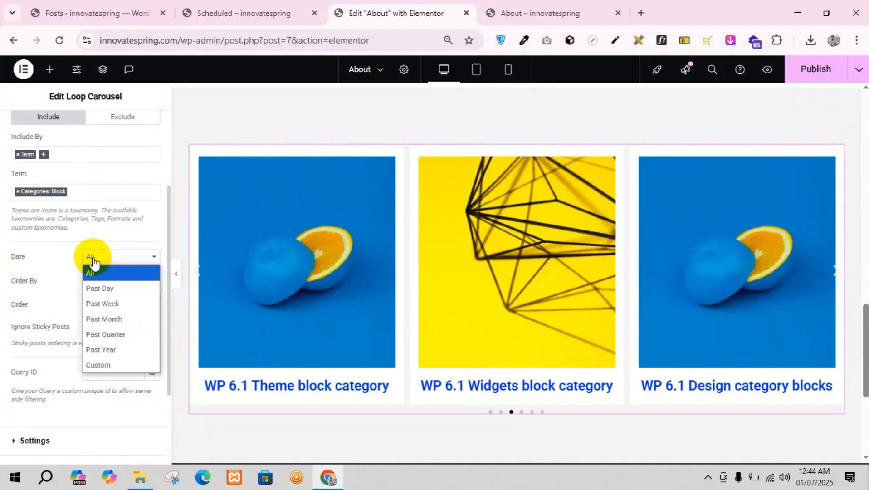
{"action": "left_click", "coordinate": [93, 261]}
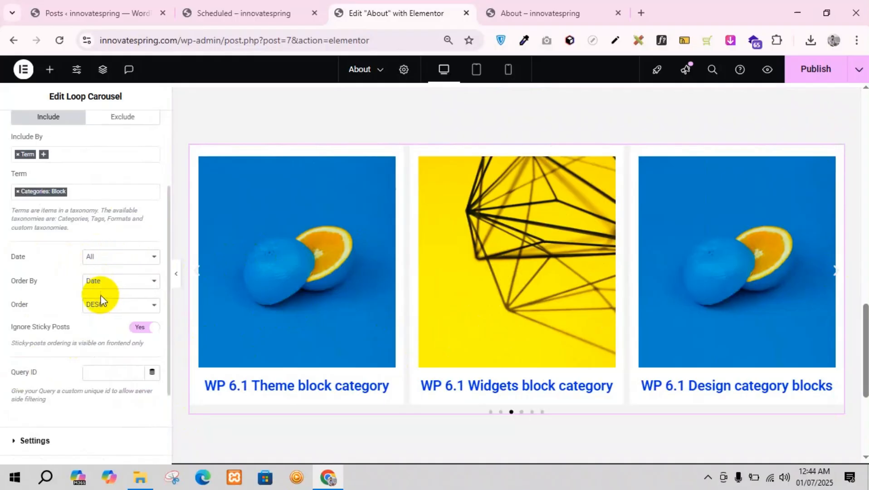
{"action": "left_click", "coordinate": [107, 285]}
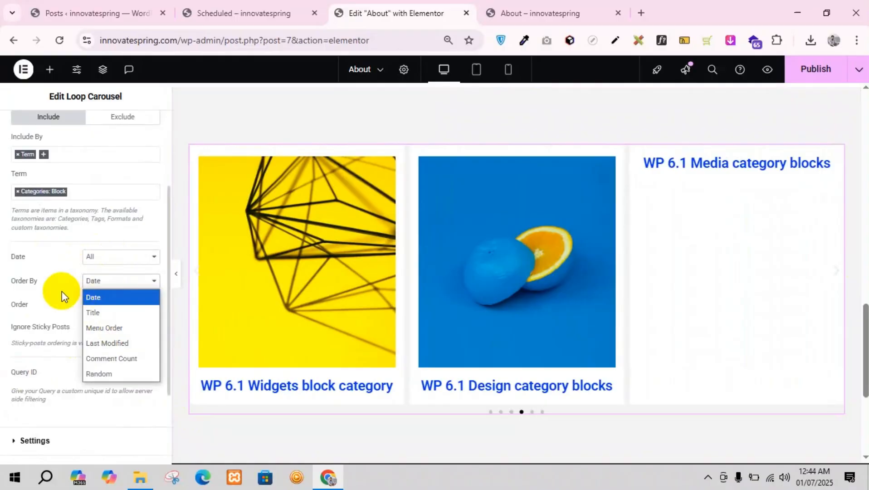
{"action": "left_click", "coordinate": [61, 292]}
{"action": "left_click", "coordinate": [93, 280]}
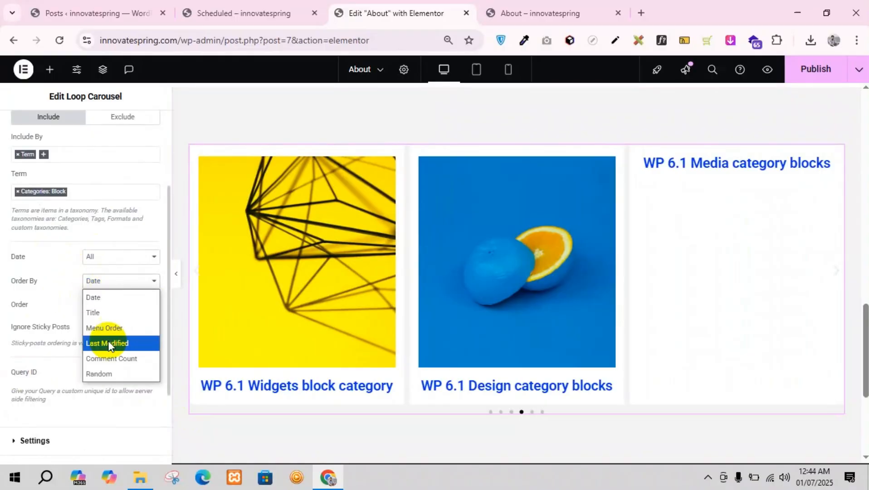
{"action": "left_click", "coordinate": [65, 297]}
{"action": "left_click", "coordinate": [95, 309]}
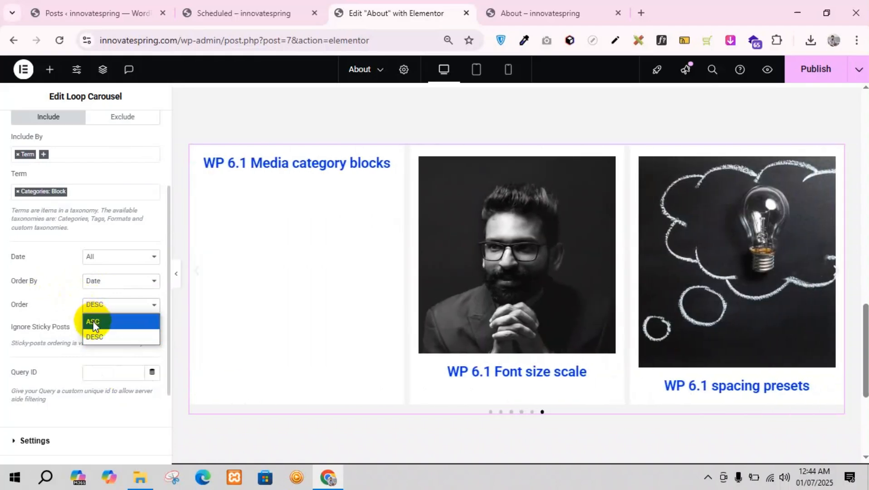
{"action": "left_click", "coordinate": [41, 298]}
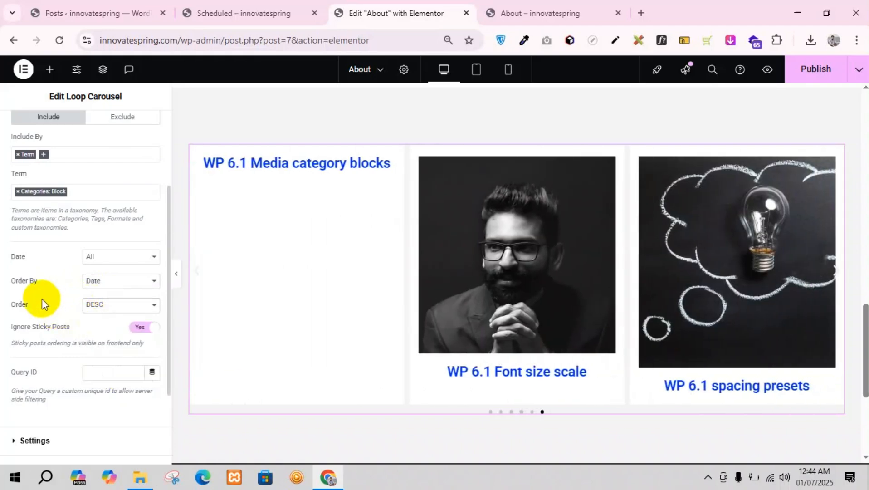
Step: Try the ASC order for the carousel's query and set it back to DESC
{"action": "left_click", "coordinate": [95, 304]}
{"action": "left_click", "coordinate": [102, 327]}
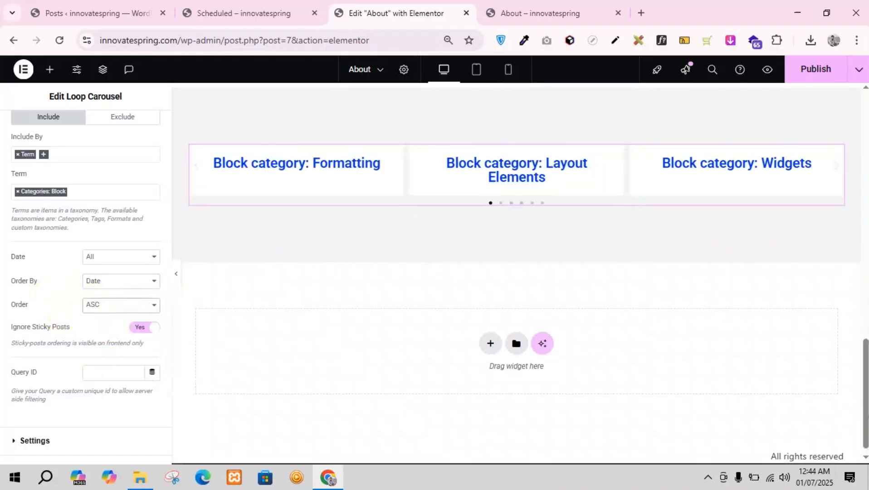
{"action": "left_click", "coordinate": [106, 306]}
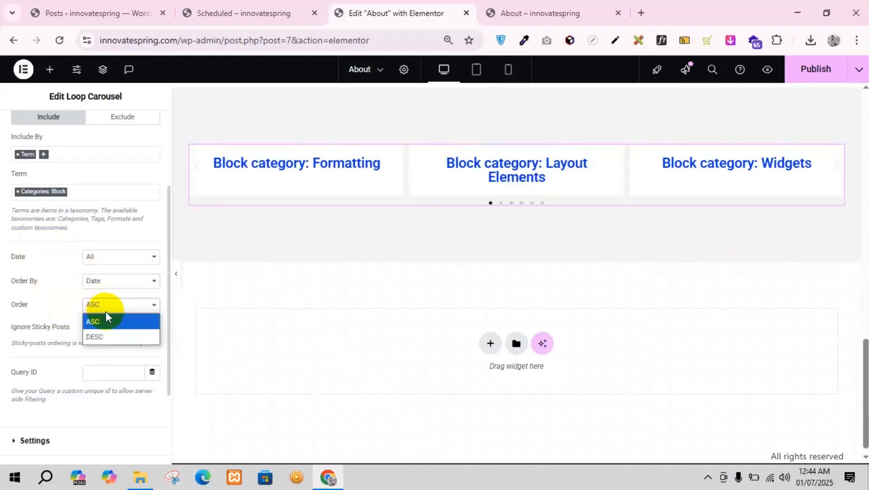
{"action": "left_click", "coordinate": [102, 337]}
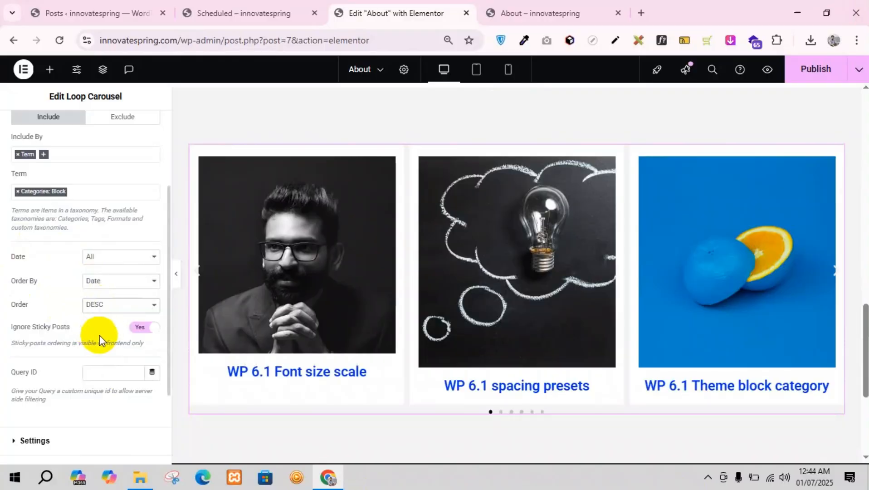
Step: In the carousel's settings, set the scroll direction to Right
{"action": "scroll", "coordinate": [99, 335], "scroll_direction": "down", "scroll_amount": 3}
{"action": "left_click", "coordinate": [59, 324]}
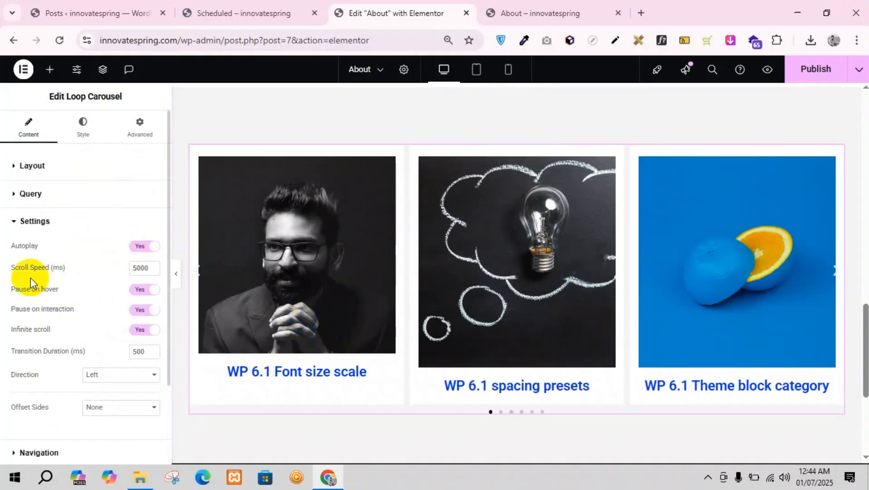
{"action": "left_click", "coordinate": [509, 245]}
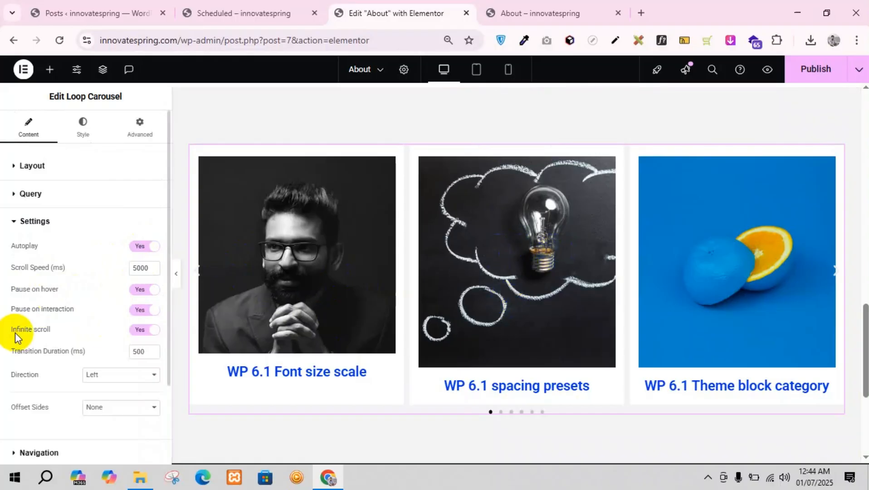
{"action": "left_click", "coordinate": [568, 303]}
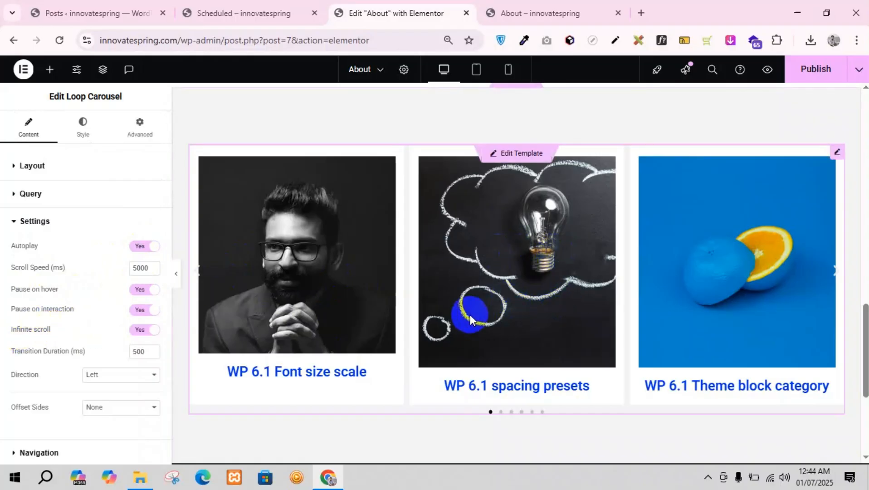
{"action": "scroll", "coordinate": [132, 330], "scroll_direction": "down", "scroll_amount": 2}
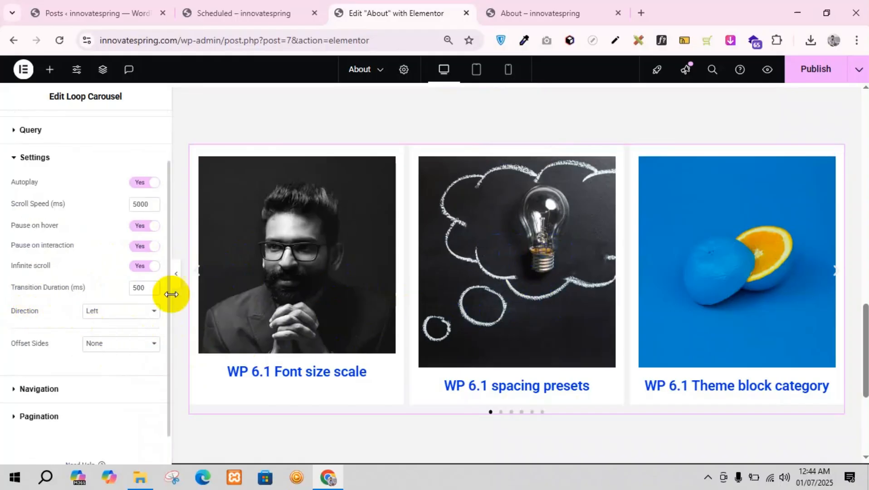
{"action": "left_click", "coordinate": [220, 268]}
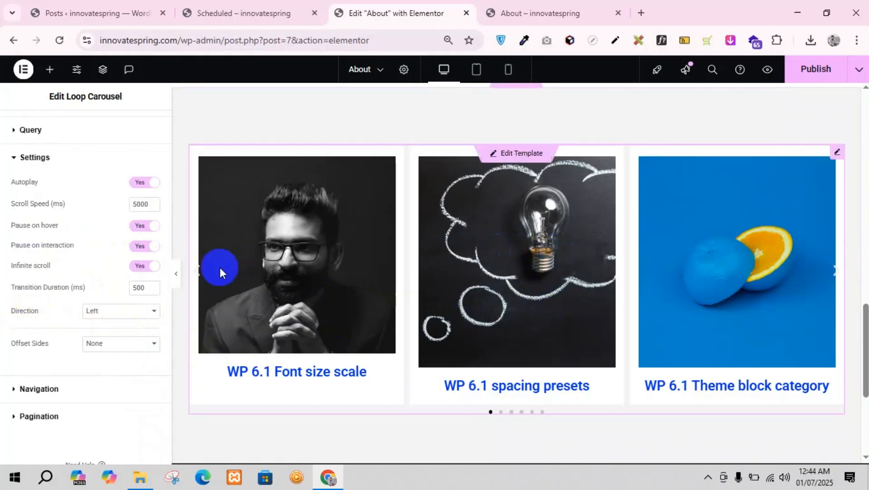
{"action": "left_click", "coordinate": [113, 311]}
{"action": "left_click", "coordinate": [100, 341]}
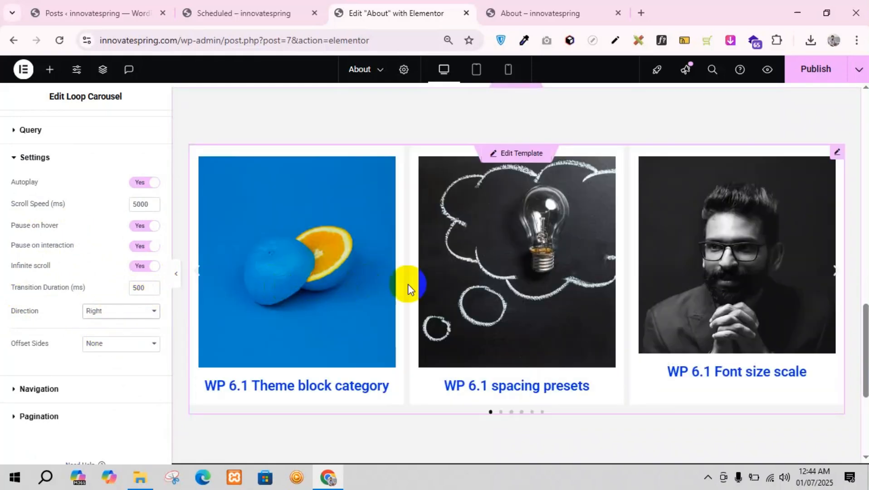
Step: Preview the carousel by moving its slides forward and back, and check the available Offset Sides options
{"action": "left_click", "coordinate": [836, 271]}
{"action": "left_click", "coordinate": [836, 271]}
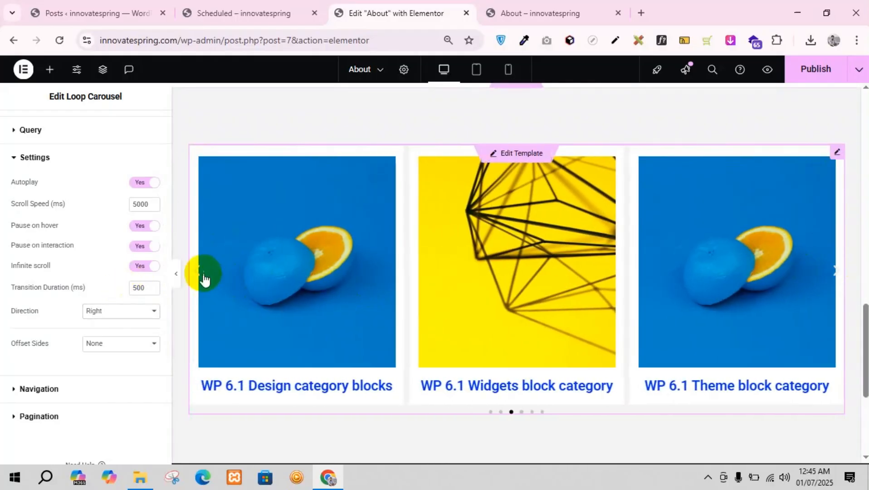
{"action": "left_click", "coordinate": [201, 274]}
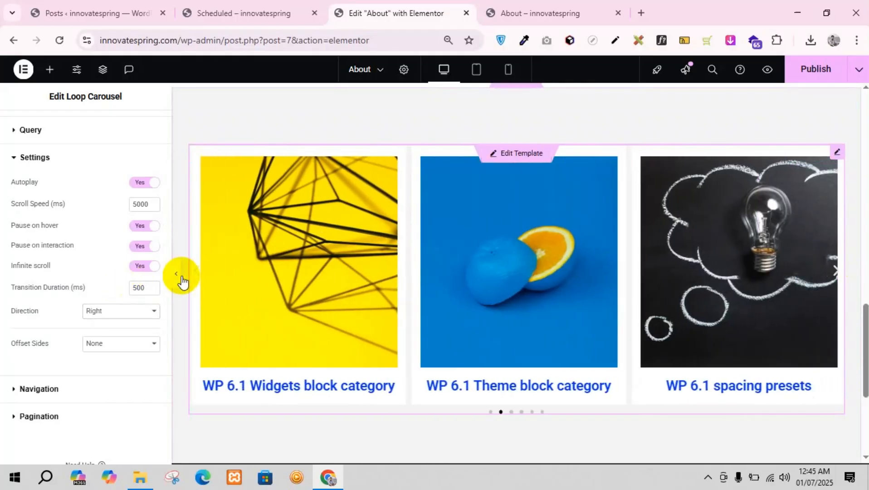
{"action": "left_click", "coordinate": [97, 345]}
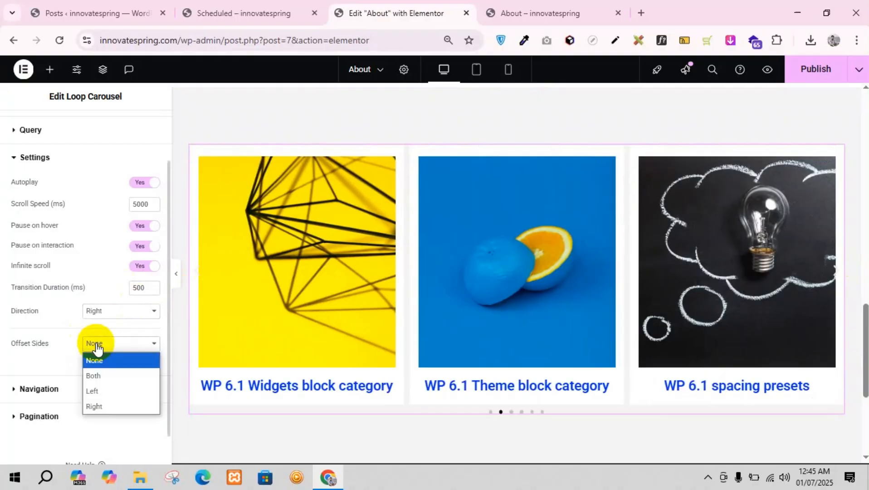
{"action": "left_click", "coordinate": [62, 350]}
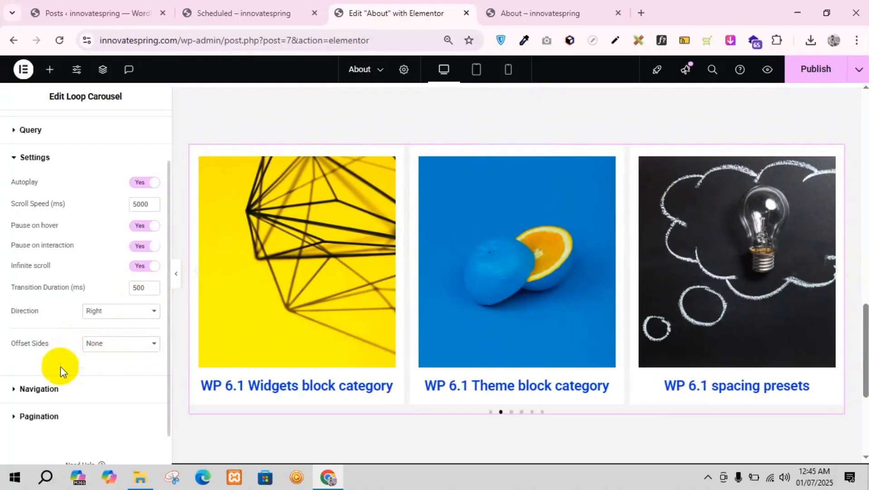
Step: Replace the carousel's previous arrow icon with the recommended double-angle icon from the icon library
{"action": "left_click", "coordinate": [58, 388]}
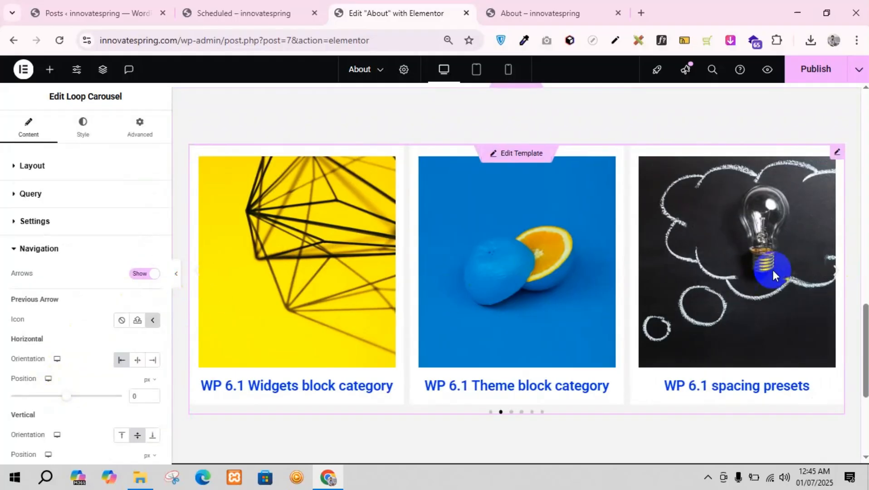
{"action": "scroll", "coordinate": [144, 336], "scroll_direction": "down", "scroll_amount": 1}
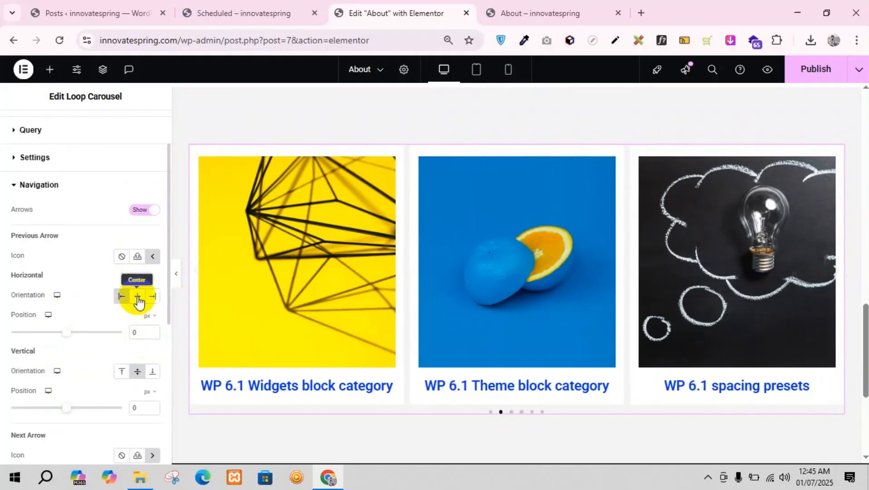
{"action": "left_click", "coordinate": [153, 257]}
{"action": "left_click", "coordinate": [470, 198]}
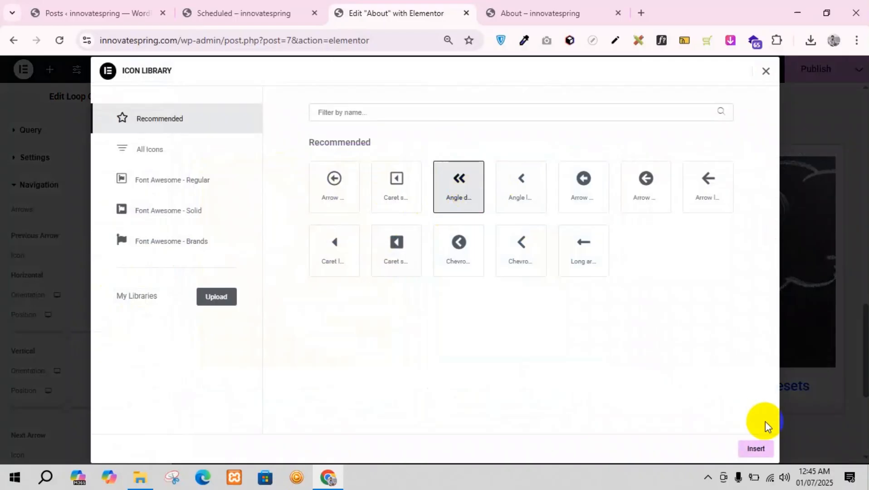
{"action": "left_click", "coordinate": [753, 446]}
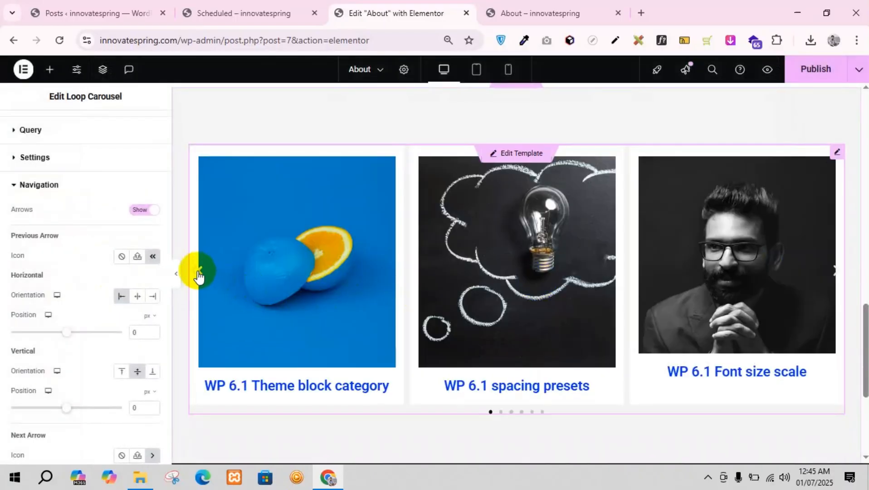
Step: Try shifting the previous arrow's horizontal position to -62 px and reset it to 0
{"action": "scroll", "coordinate": [89, 311], "scroll_direction": "down", "scroll_amount": 2}
{"action": "scroll", "coordinate": [96, 312], "scroll_direction": "down", "scroll_amount": 5}
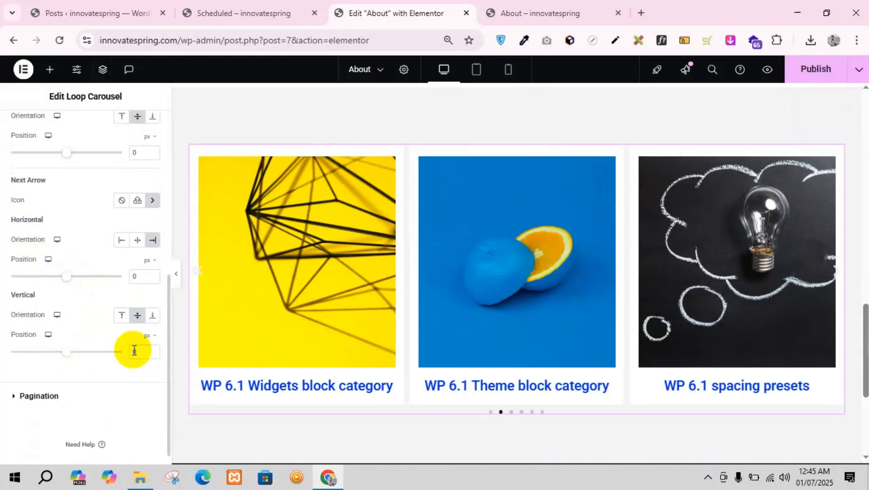
{"action": "scroll", "coordinate": [47, 169], "scroll_direction": "up", "scroll_amount": 2}
{"action": "scroll", "coordinate": [50, 177], "scroll_direction": "up", "scroll_amount": 2}
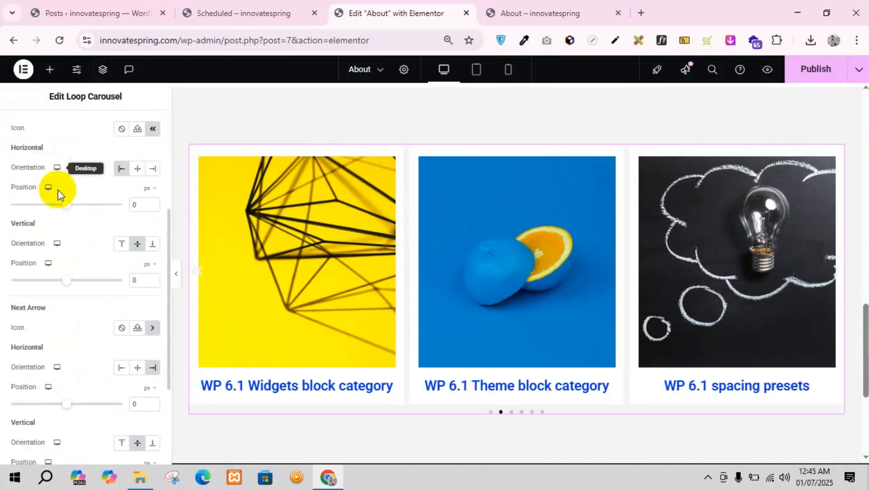
{"action": "scroll", "coordinate": [65, 271], "scroll_direction": "up", "scroll_amount": 2}
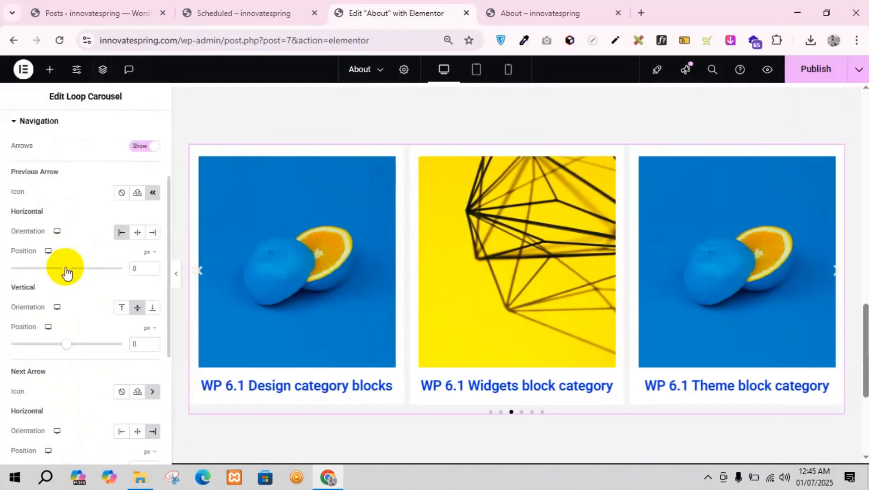
{"action": "left_click_drag", "start_coordinate": [69, 267], "coordinate": [63, 286]}
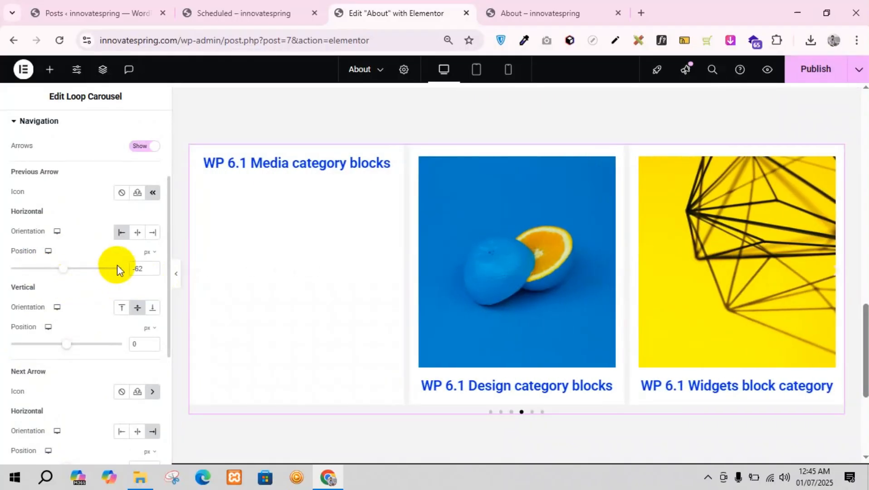
{"action": "left_click", "coordinate": [135, 267]}
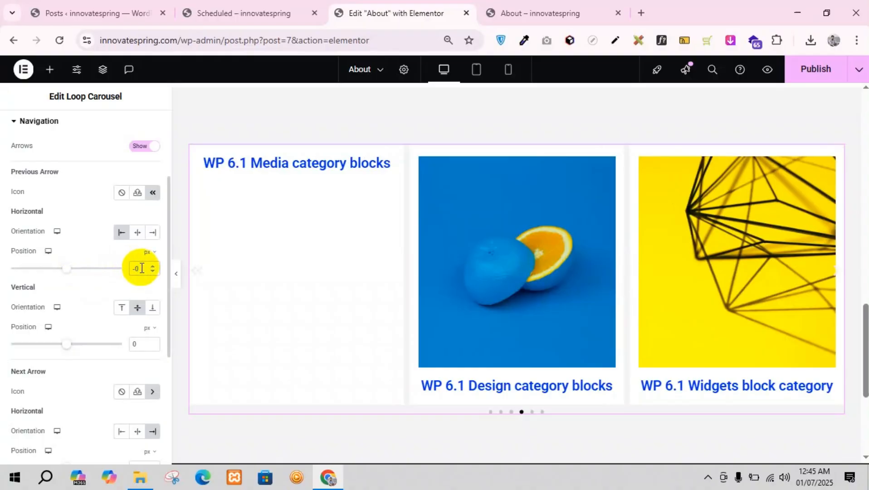
{"action": "left_click_drag", "start_coordinate": [142, 271], "coordinate": [125, 268]}
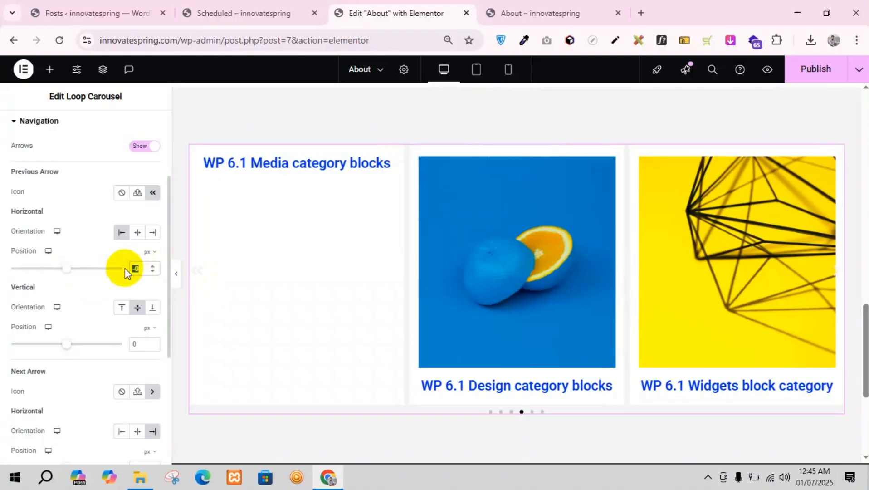
Step: In the carousel's navigation style, try the Primary global color for the arrows, set their normal color to #000000 and preview another slide
{"action": "scroll", "coordinate": [64, 190], "scroll_direction": "up", "scroll_amount": 3}
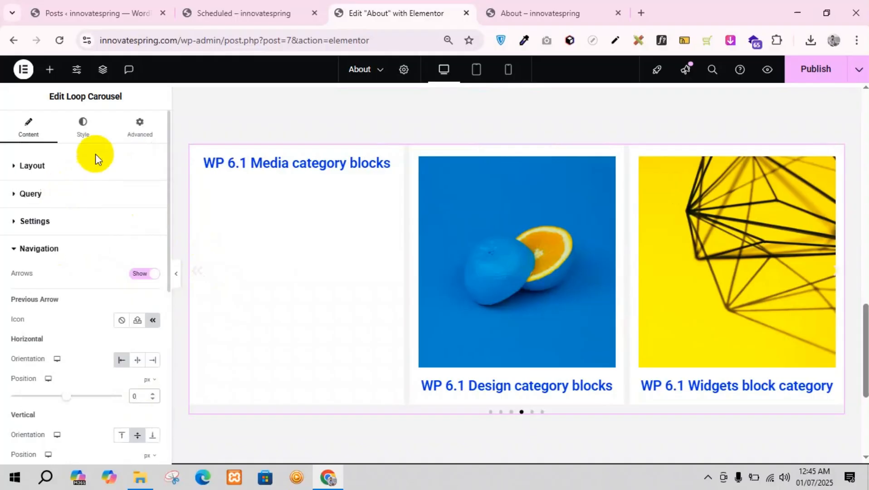
{"action": "left_click", "coordinate": [97, 137]}
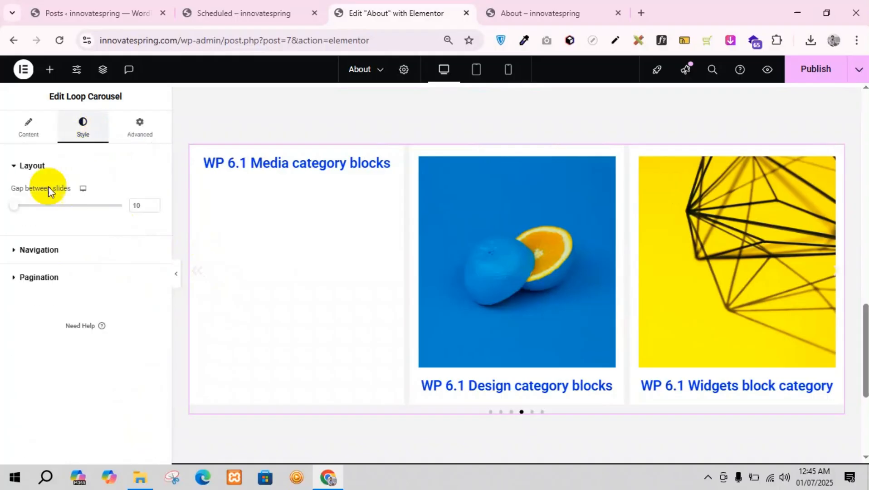
{"action": "left_click", "coordinate": [87, 253]}
{"action": "left_click", "coordinate": [138, 298]}
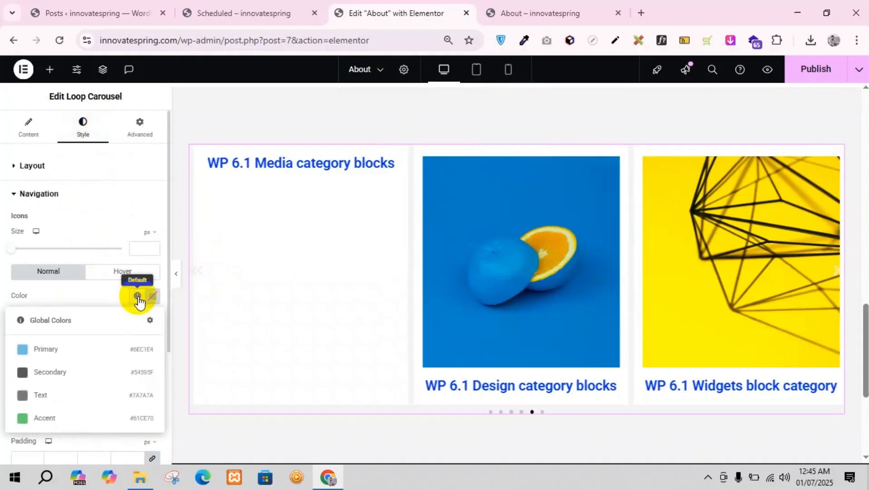
{"action": "left_click", "coordinate": [26, 359]}
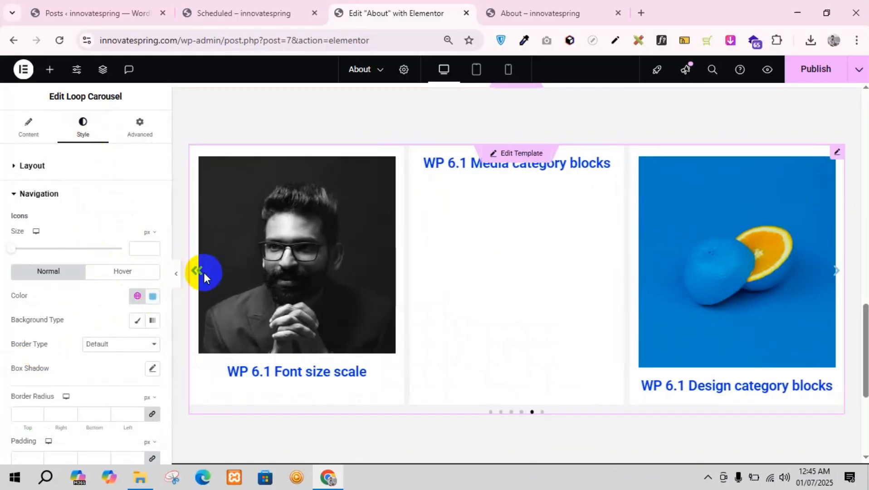
{"action": "left_click", "coordinate": [138, 298]}
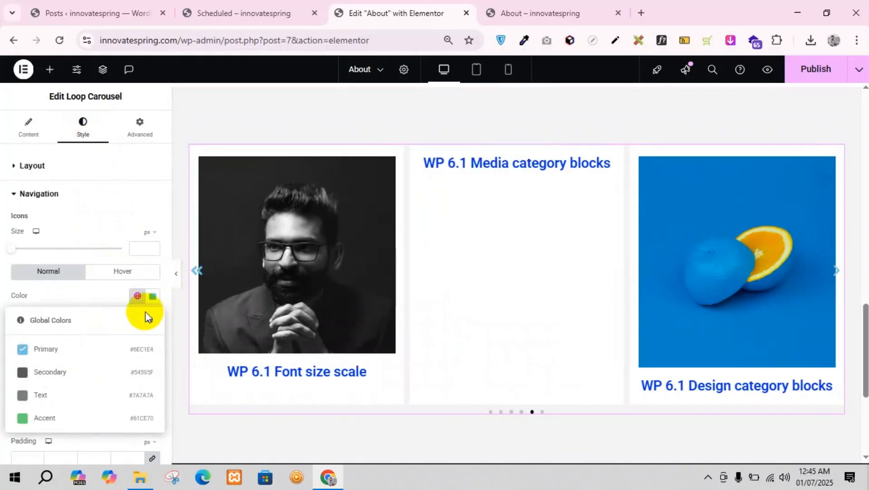
{"action": "left_click", "coordinate": [153, 297]}
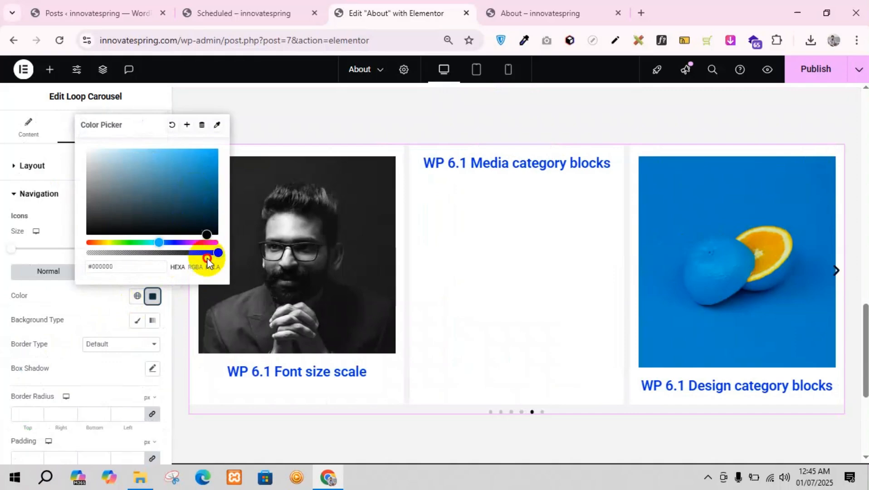
{"action": "left_click", "coordinate": [152, 296]}
{"action": "left_click", "coordinate": [195, 270]}
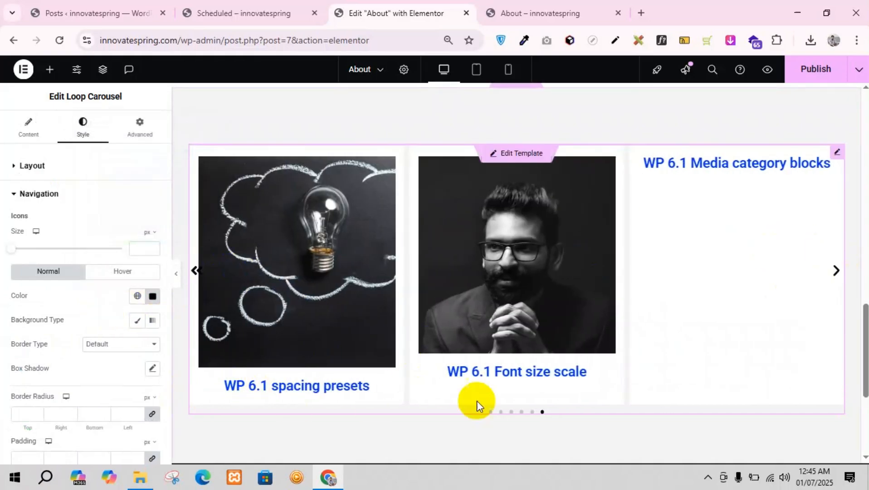
Step: Review the carousel's remaining navigation style options and the style options for its pagination dots
{"action": "scroll", "coordinate": [44, 334], "scroll_direction": "down", "scroll_amount": 3}
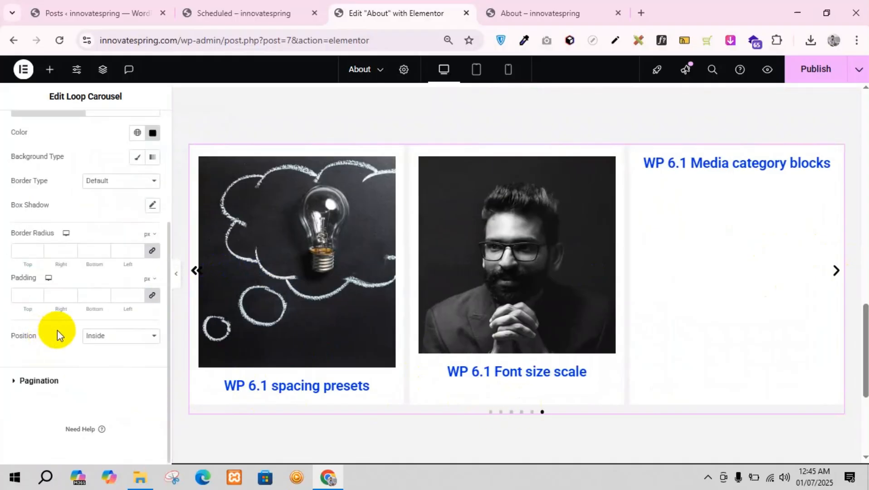
{"action": "scroll", "coordinate": [57, 330], "scroll_direction": "up", "scroll_amount": 2}
{"action": "scroll", "coordinate": [57, 331], "scroll_direction": "down", "scroll_amount": 2}
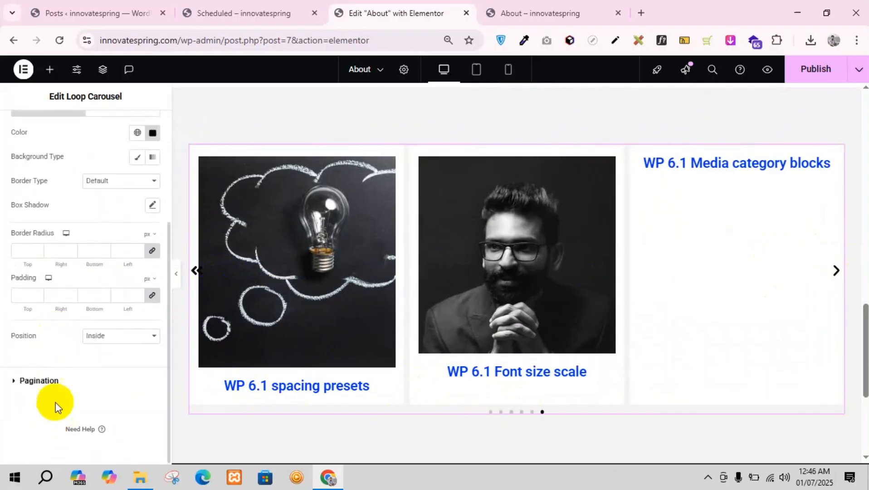
{"action": "left_click", "coordinate": [55, 386]}
{"action": "scroll", "coordinate": [47, 295], "scroll_direction": "up", "scroll_amount": 3}
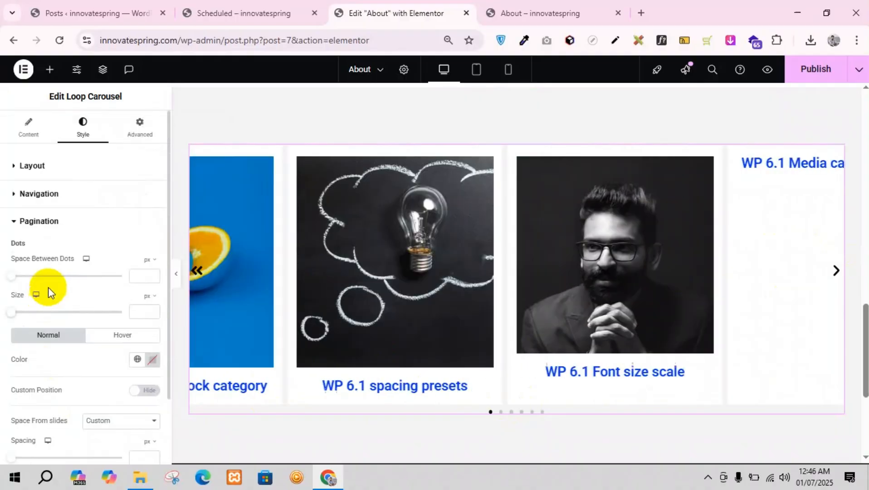
Step: Try the None and Fraction pagination types in the carousel's content settings
{"action": "left_click", "coordinate": [27, 129]}
{"action": "scroll", "coordinate": [62, 334], "scroll_direction": "down", "scroll_amount": 3}
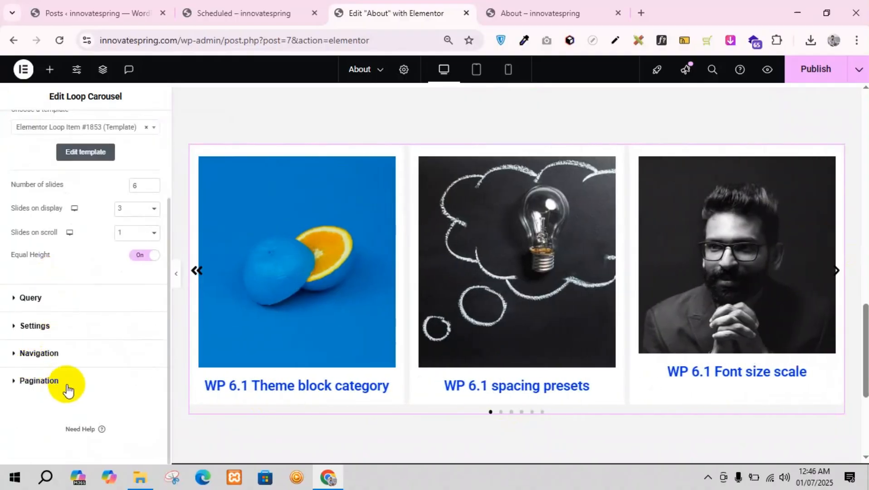
{"action": "left_click", "coordinate": [58, 382]}
{"action": "left_click", "coordinate": [112, 302]}
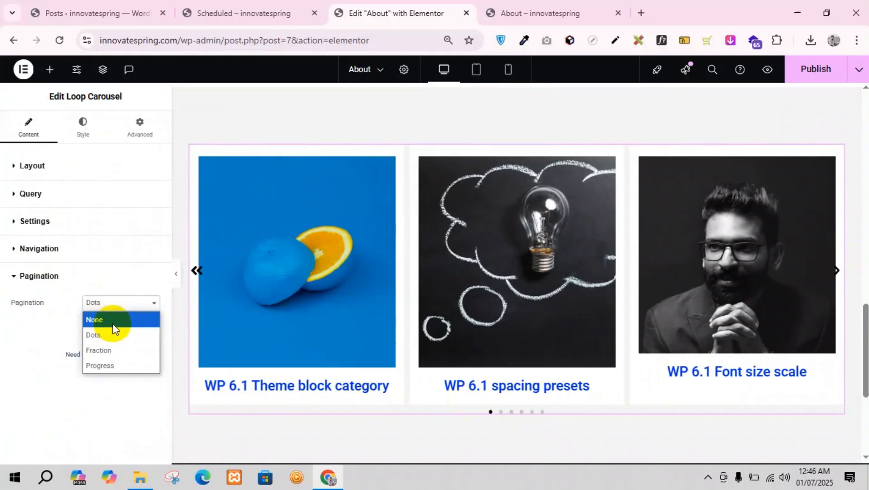
{"action": "left_click", "coordinate": [112, 323]}
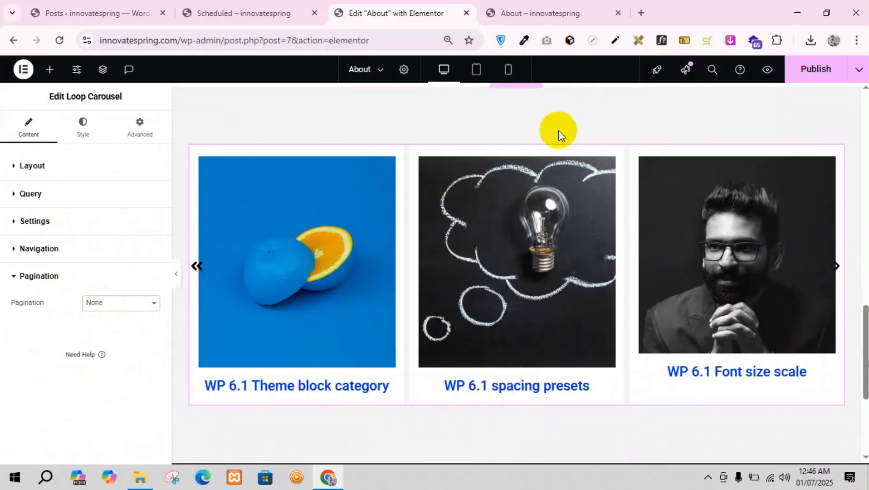
{"action": "left_click", "coordinate": [97, 302]}
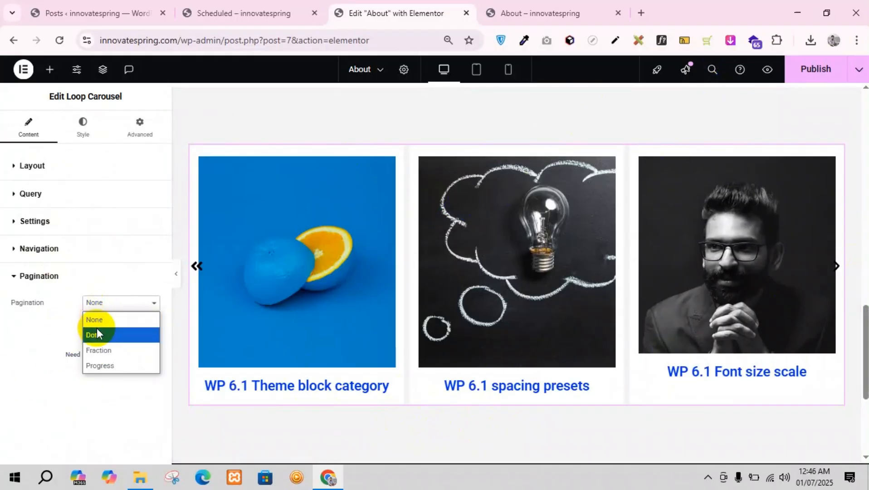
{"action": "left_click", "coordinate": [111, 353]}
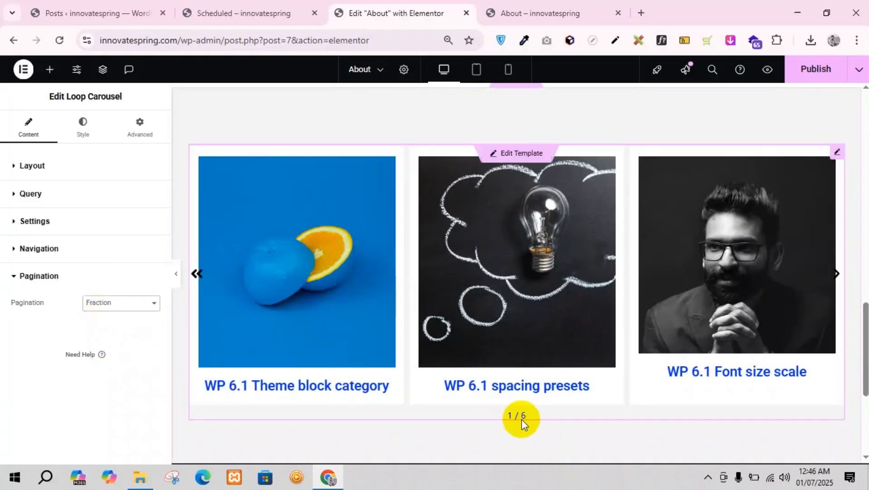
Step: Set the carousel's pagination to Progress, advancing a slide to preview it, and publish the About page
{"action": "left_click", "coordinate": [120, 304]}
{"action": "left_click", "coordinate": [100, 361]}
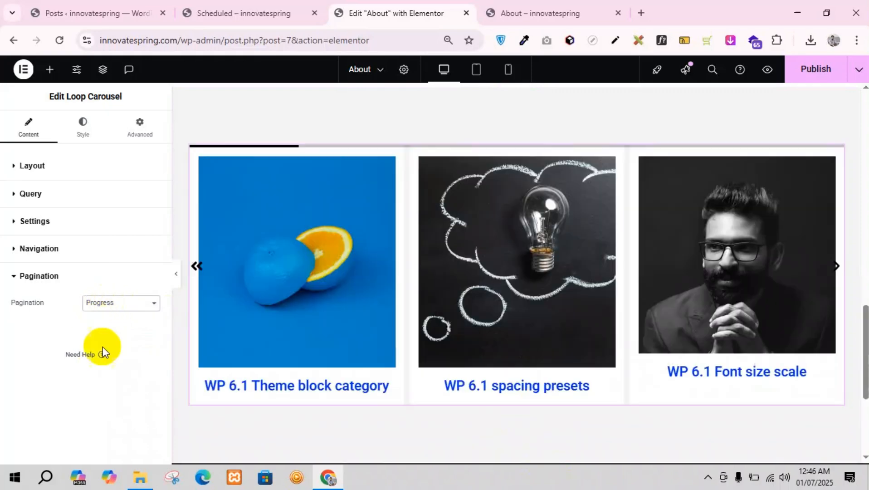
{"action": "left_click", "coordinate": [835, 267]}
{"action": "left_click", "coordinate": [101, 304]}
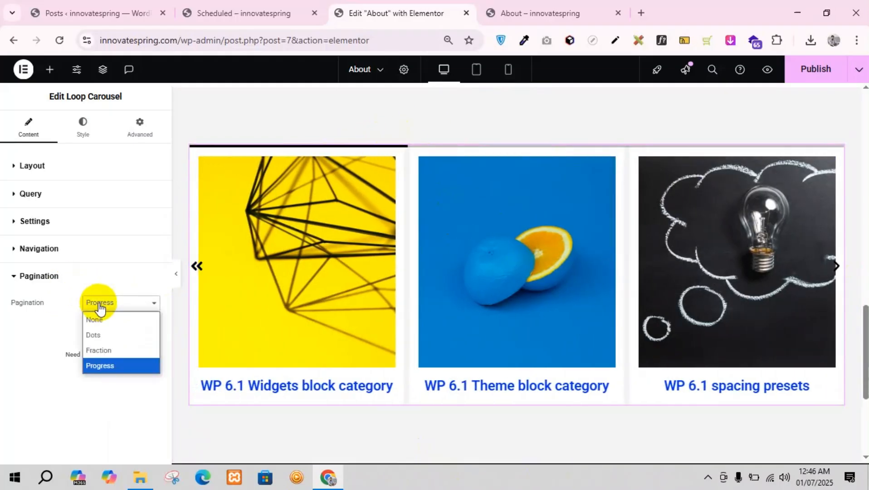
{"action": "left_click", "coordinate": [132, 318]}
{"action": "left_click", "coordinate": [814, 72]}
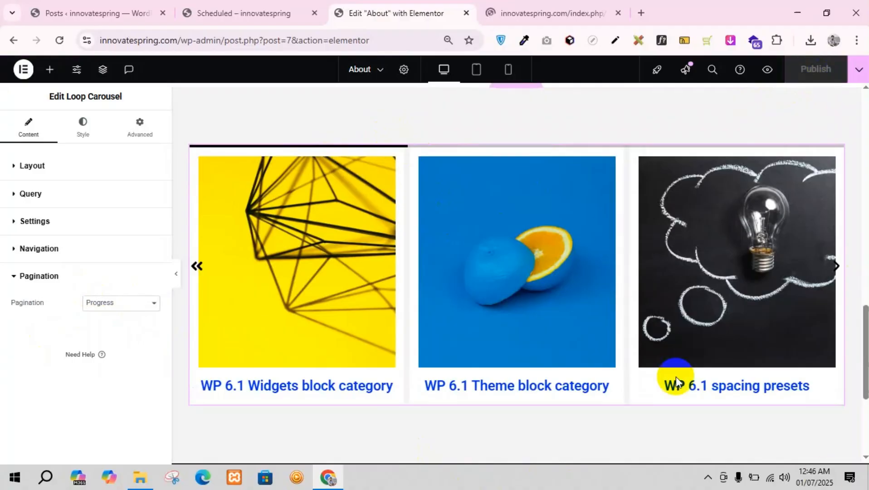
Step: Check the carousel on the About page preview by swiping through its slides, and return to the Elementor editor
{"action": "left_click", "coordinate": [543, 9]}
{"action": "scroll", "coordinate": [459, 351], "scroll_direction": "down", "scroll_amount": 15}
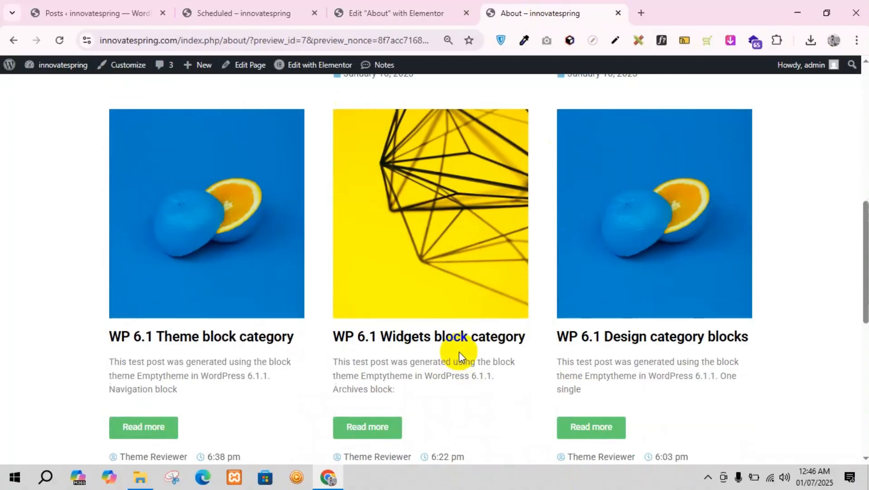
{"action": "left_click_drag", "start_coordinate": [521, 290], "coordinate": [444, 277]}
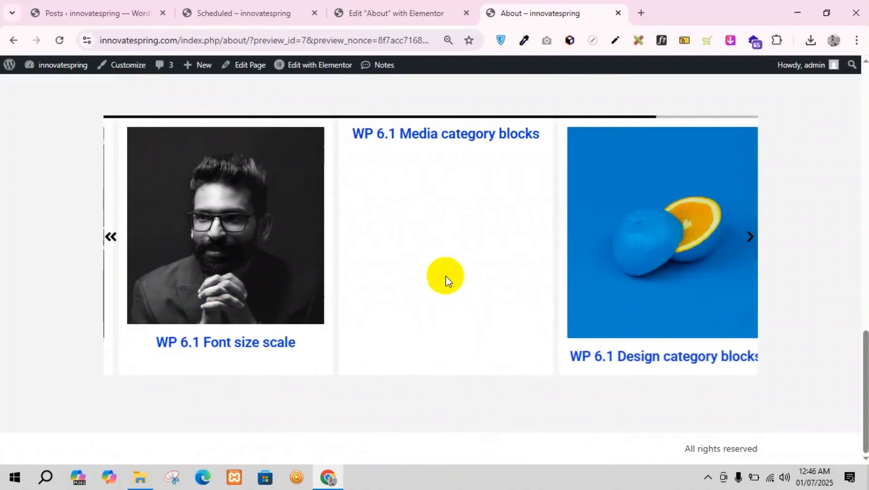
{"action": "left_click_drag", "start_coordinate": [608, 259], "coordinate": [417, 290]}
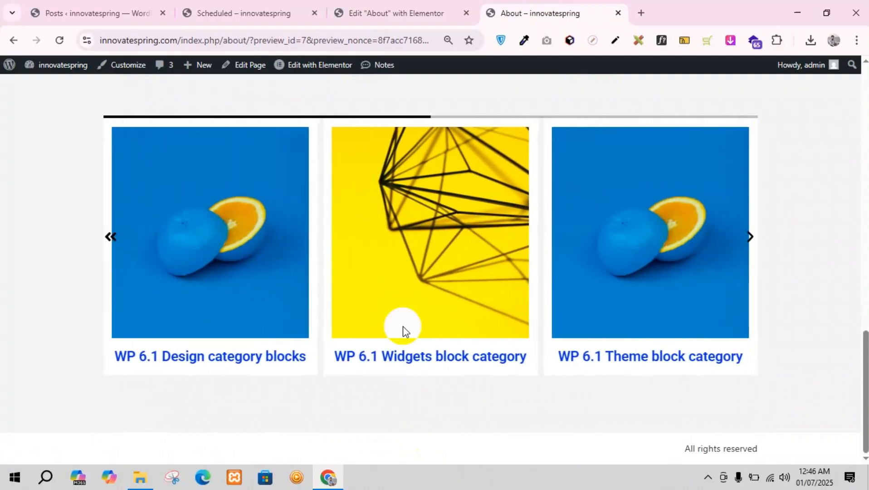
{"action": "left_click", "coordinate": [387, 6]}
{"action": "left_click", "coordinate": [239, 5]}
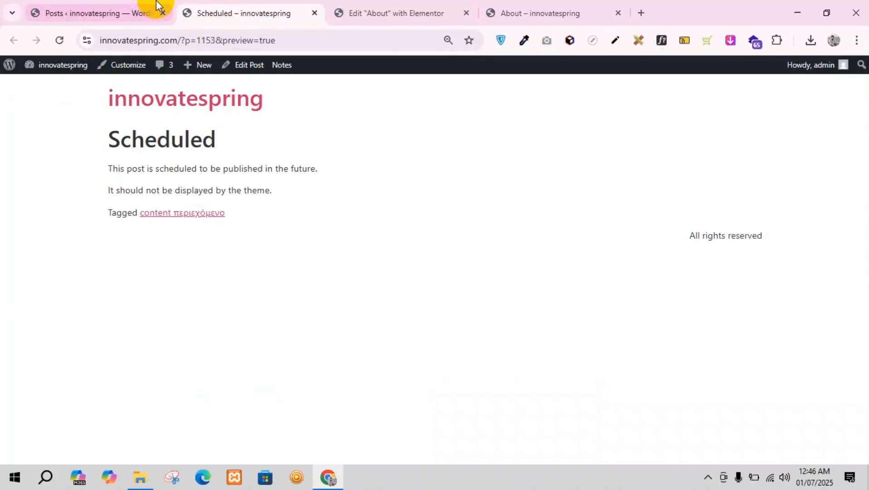
{"action": "left_click", "coordinate": [356, 8]}
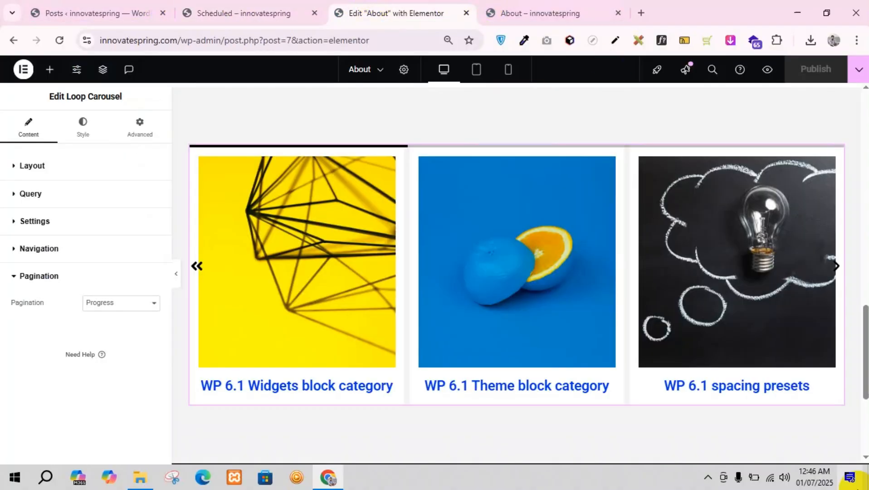